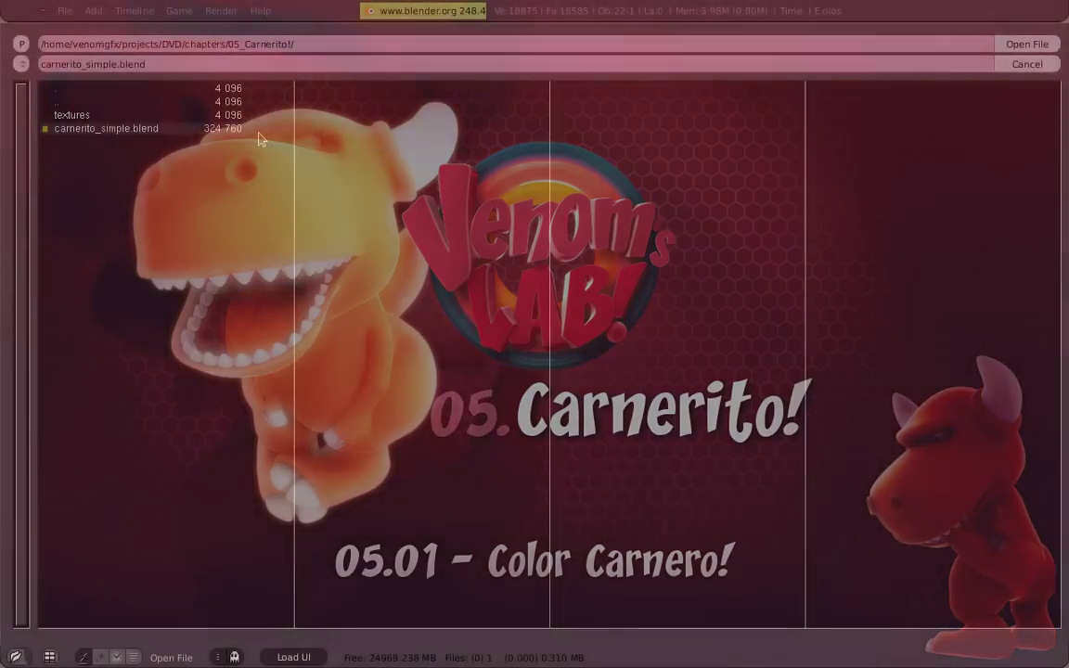
Open carnerito_simple.blend and select the character's body mesh in the front view
double_click(259, 134)
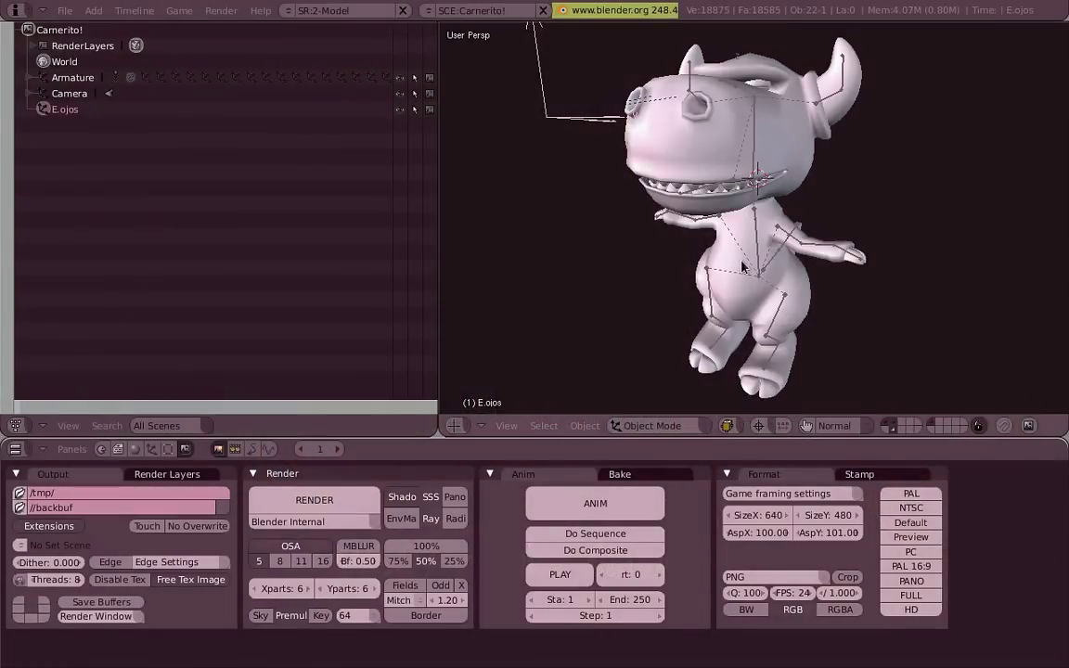
key(shift+space)
key(a)
scroll(663, 331, down, 3)
middle_drag(664, 331, 571, 436)
key(KP_1)
right_click(564, 406)
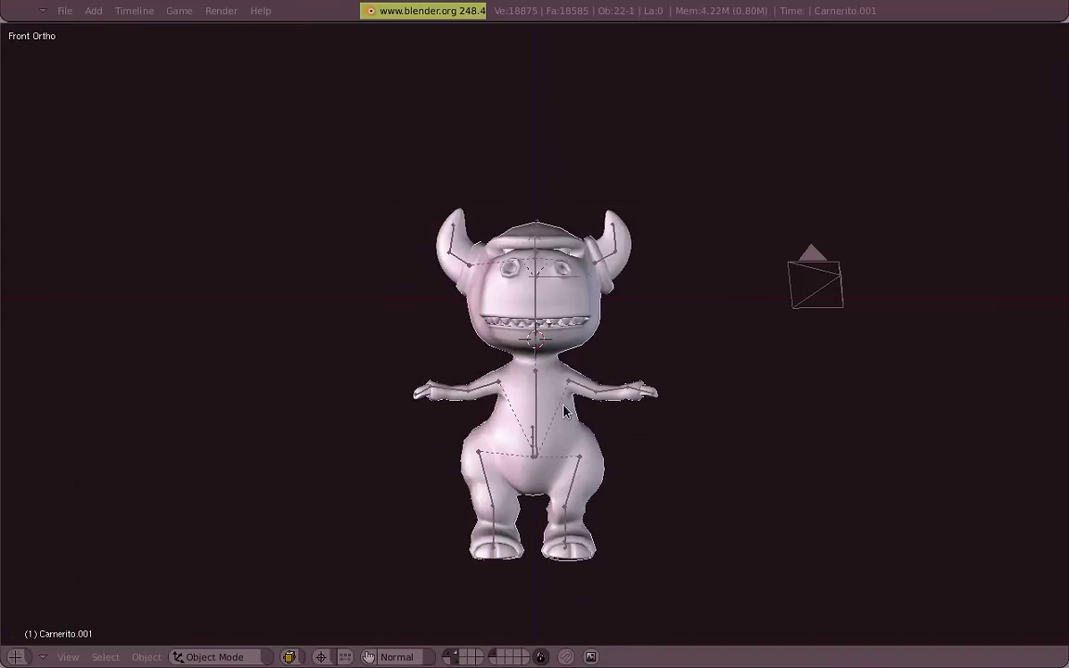
key(ctrl+Down)
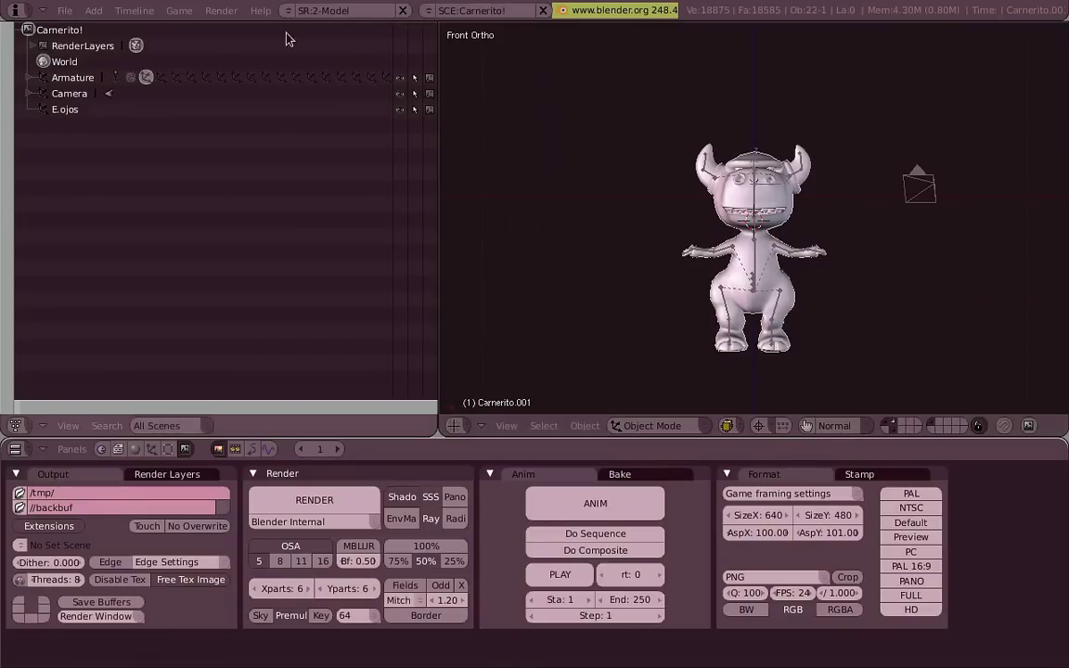
Use Blender GLSL Materials for the game engine and set the 3D view to textured shading
click(179, 10)
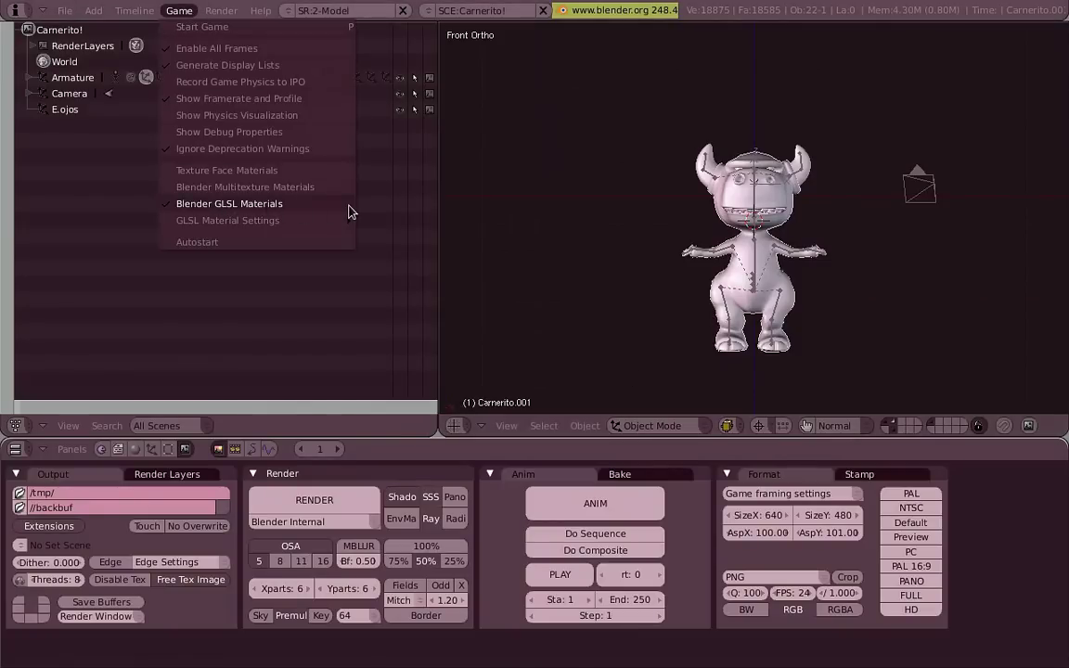
click(171, 204)
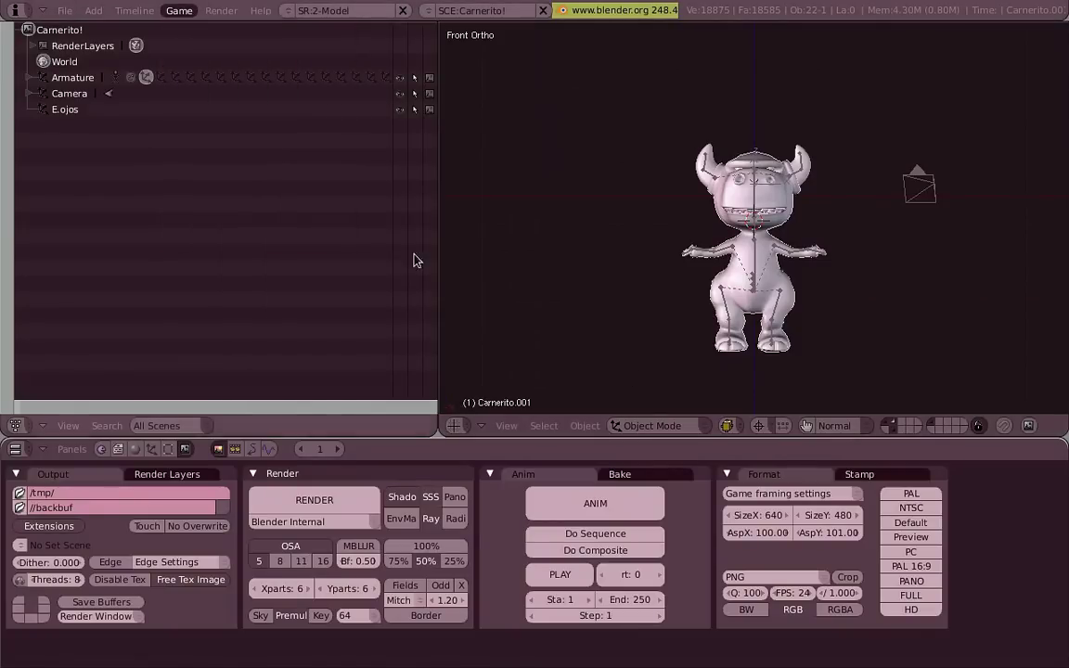
click(727, 424)
click(804, 349)
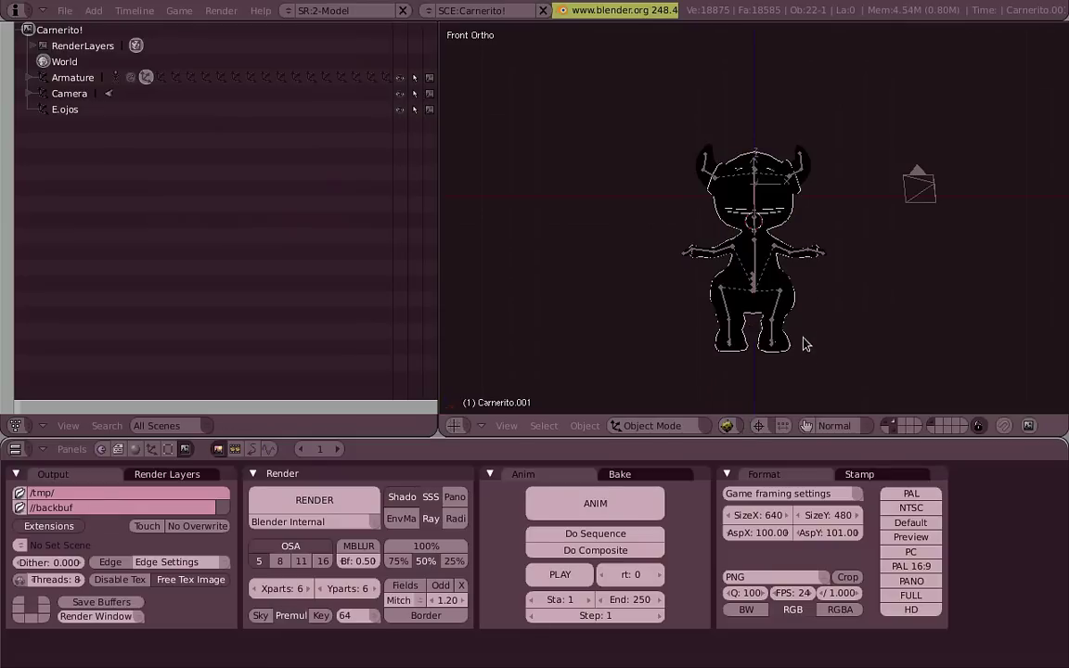
scroll(819, 263, up, 3)
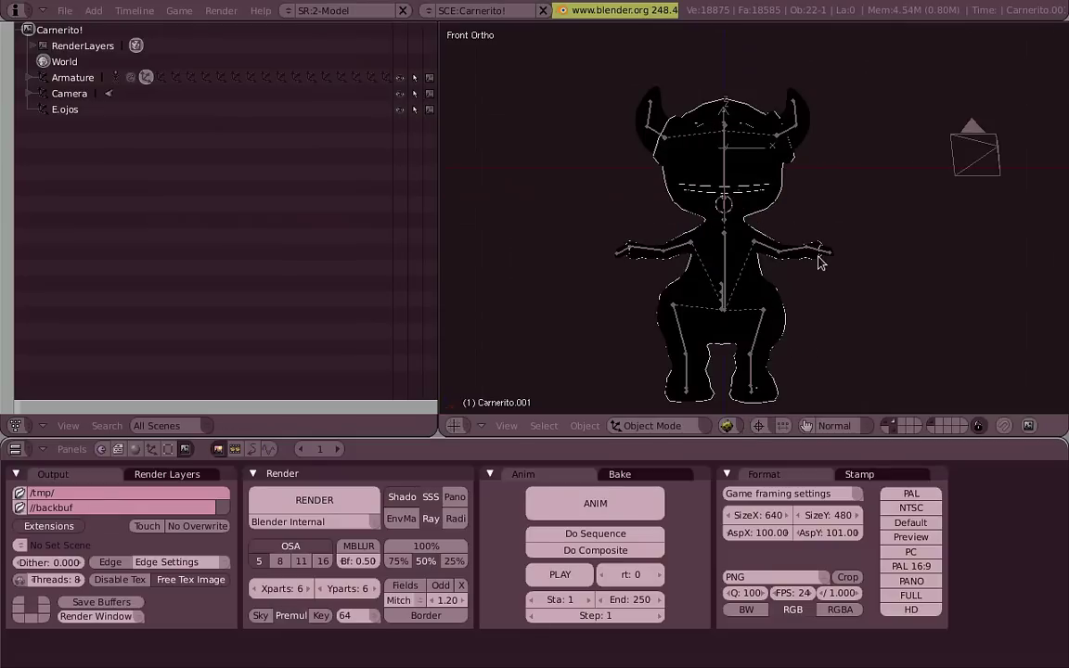
Inspect the material slots of the two horns in the Editing settings, using wireframe display
click(169, 450)
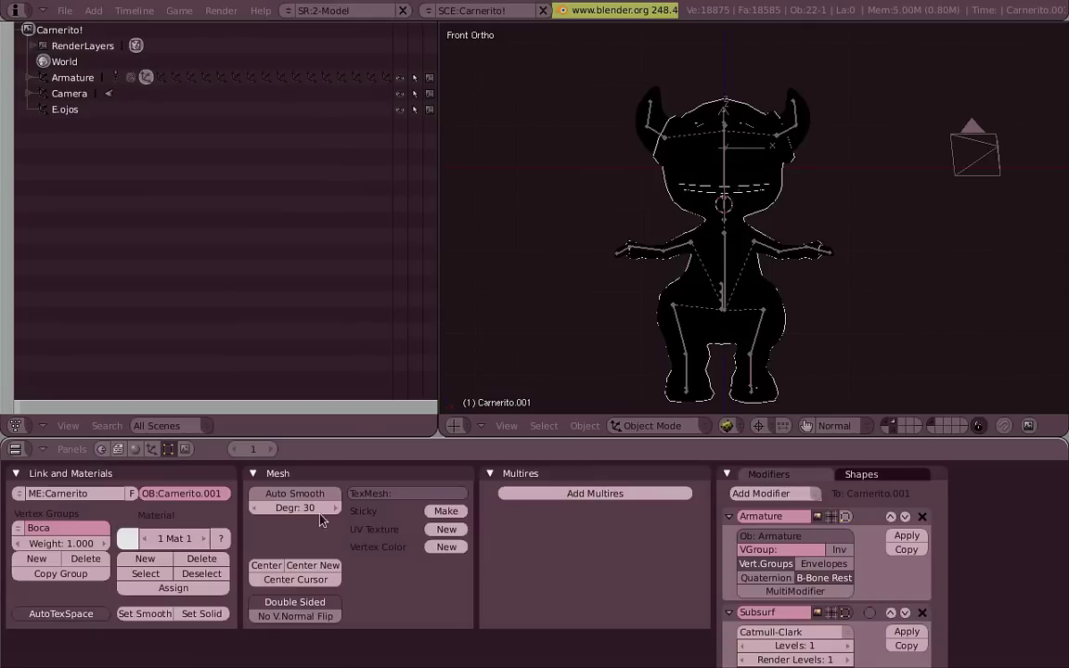
key(z)
right_click(816, 126)
shift+right_click(668, 84)
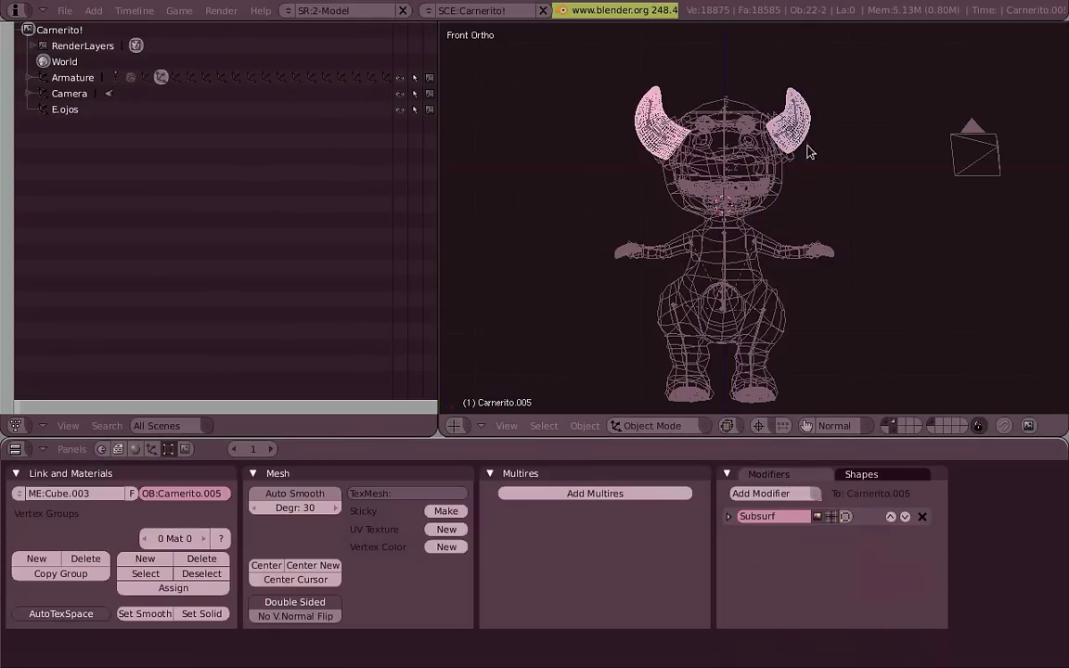
Select all objects of the same type as the body and link the body's material to them
right_click(784, 205)
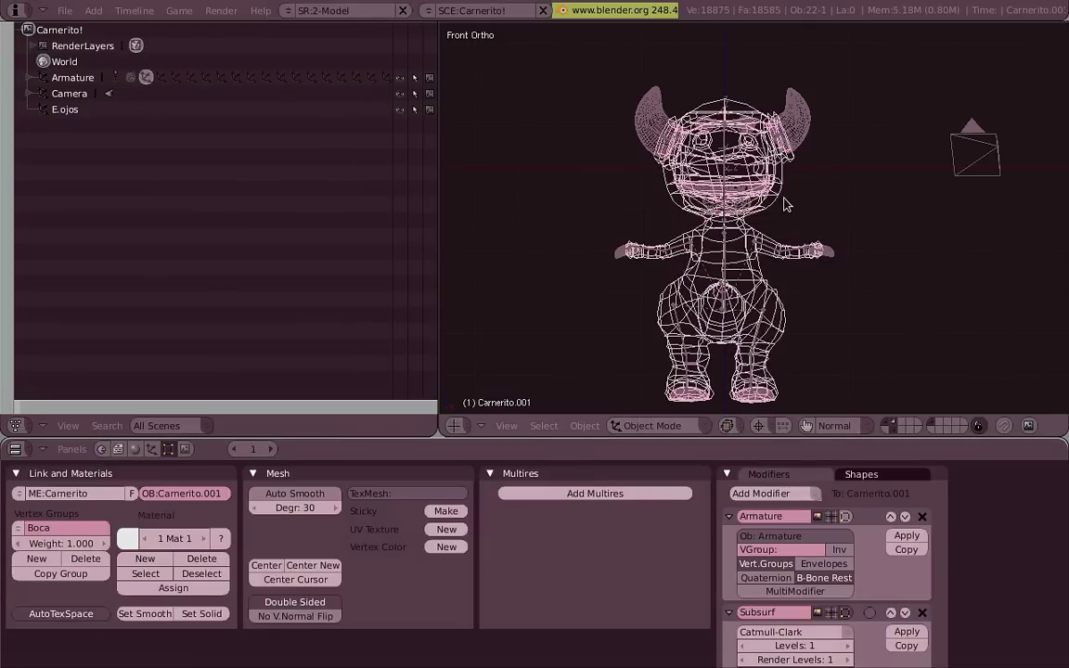
key(shift+g)
key(shift+g)
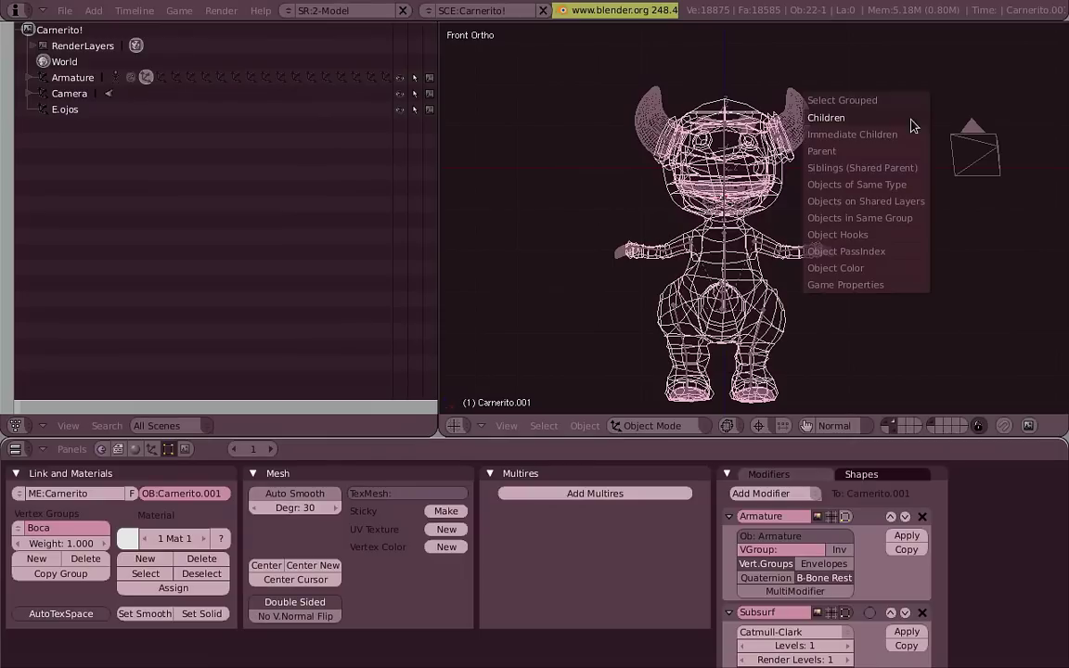
click(917, 186)
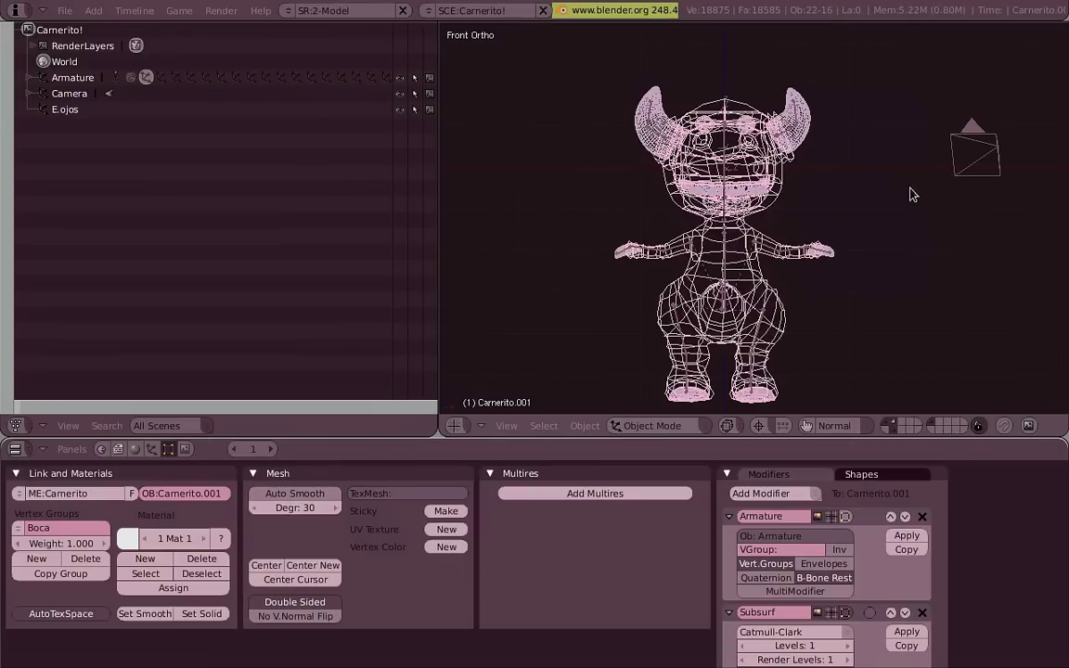
key(z)
key(z)
key(ctrl+l)
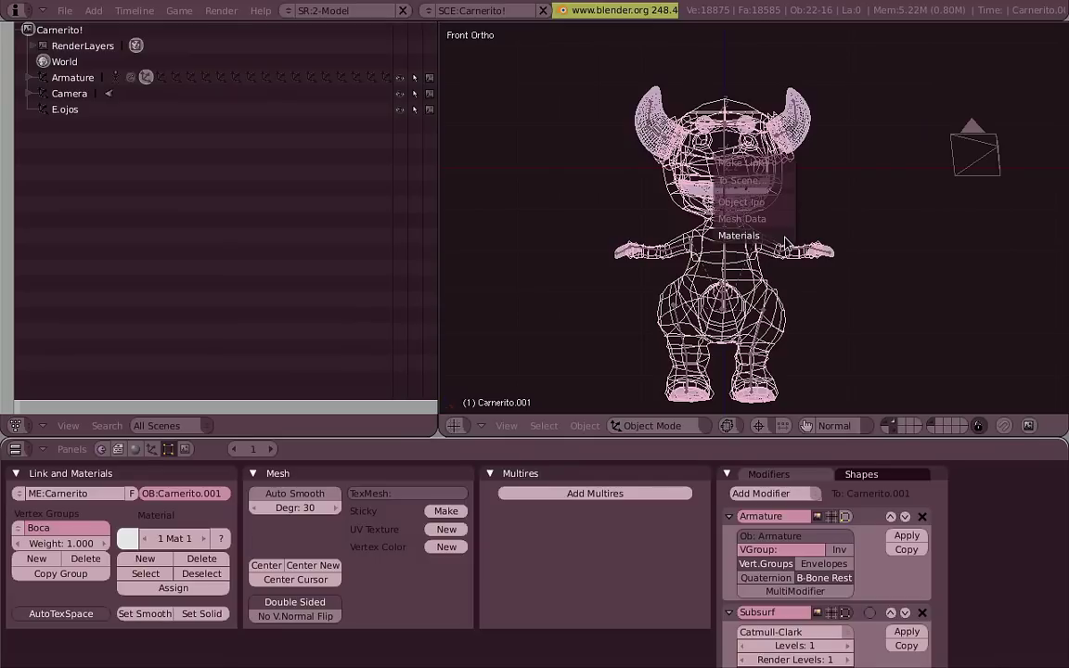
click(785, 237)
Check the material slots of both horns and the body in solid shading
key(z)
right_click(814, 132)
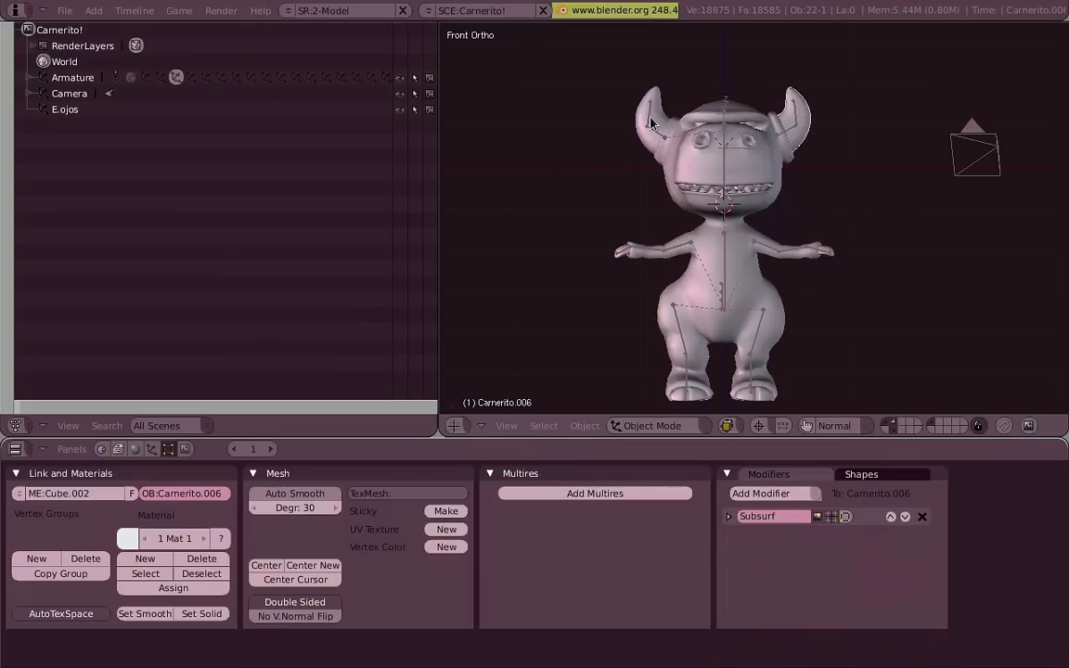
right_click(648, 118)
right_click(640, 184)
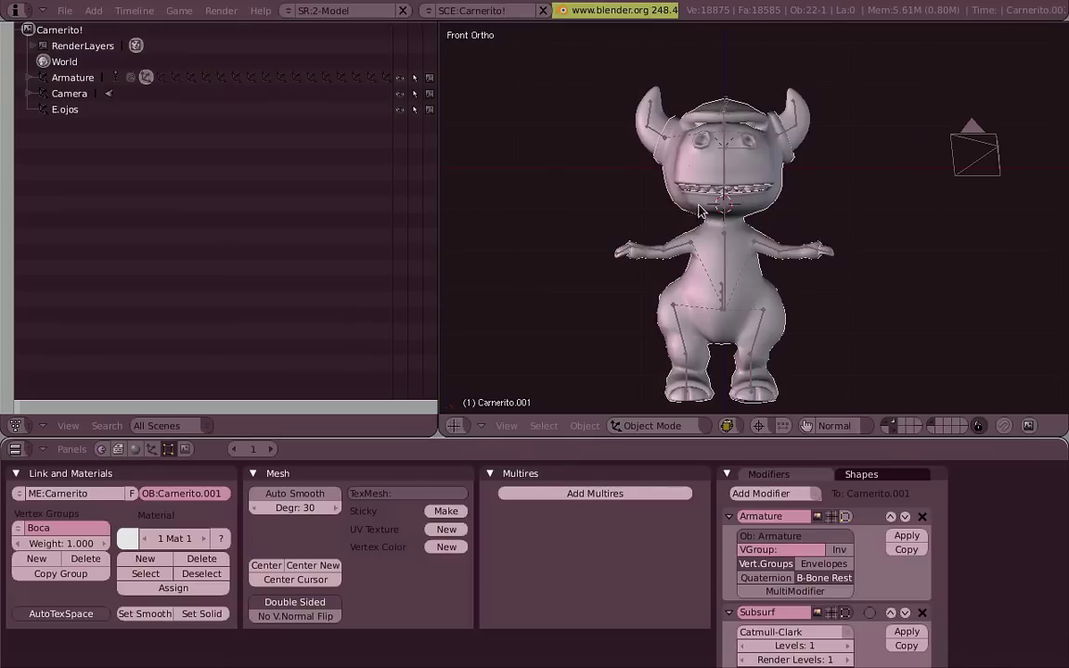
Set the shared material's diffuse colour to pure white, with R, G and B at 1.000
click(136, 449)
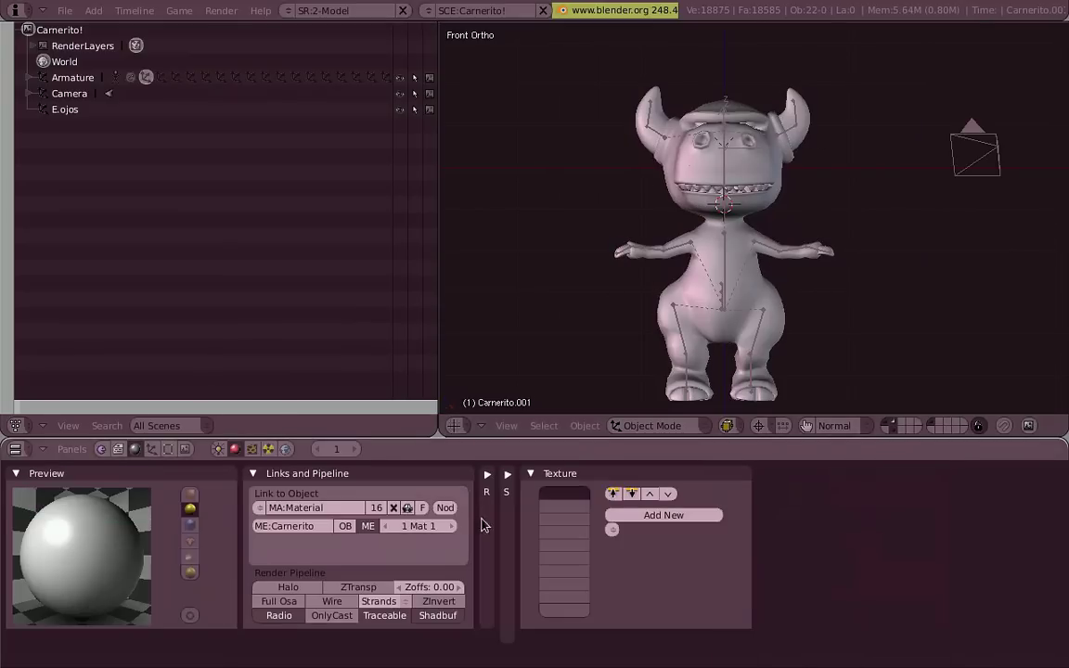
click(489, 474)
click(520, 474)
drag(677, 569, 759, 625)
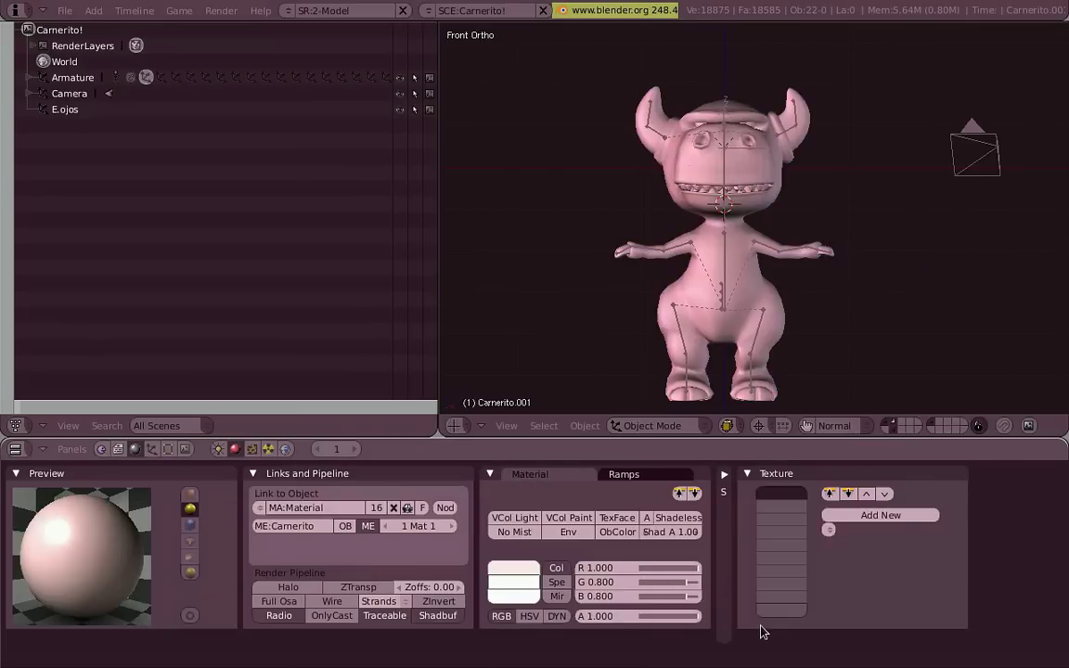
click(526, 569)
click(626, 520)
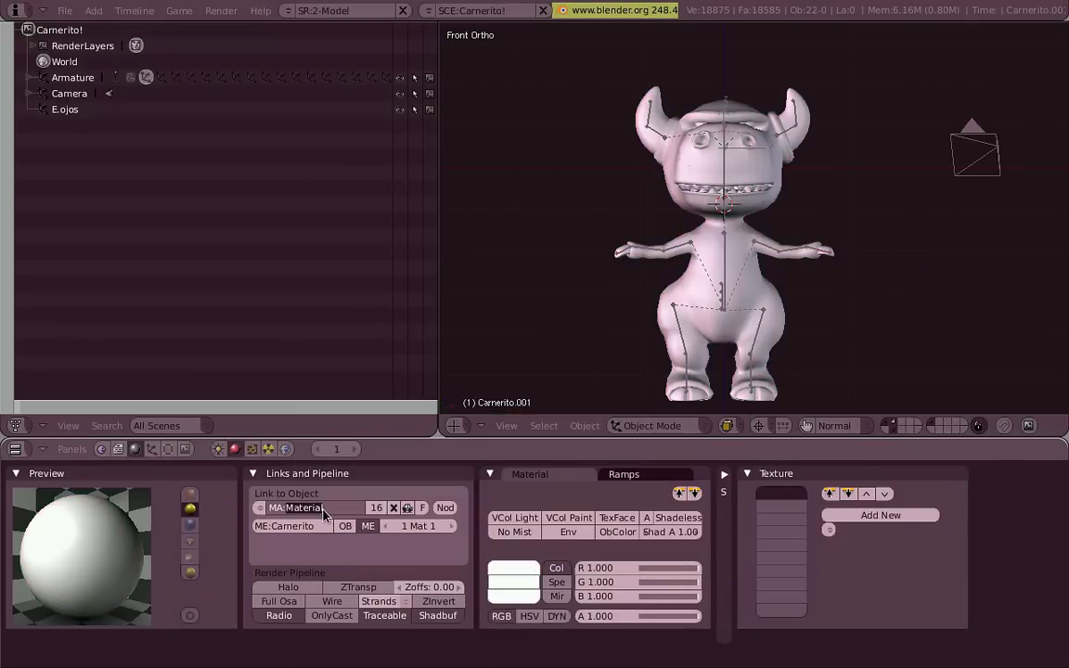
Rename the shared material as Carnerito and collapse its link settings
text(Carnerito)
key(Return)
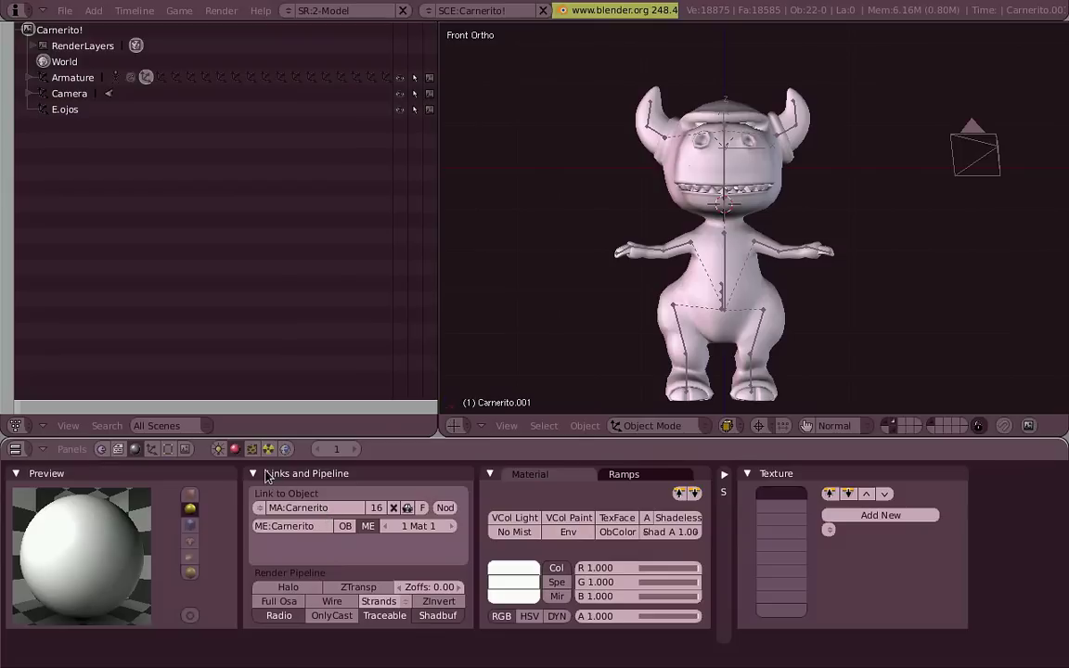
click(254, 474)
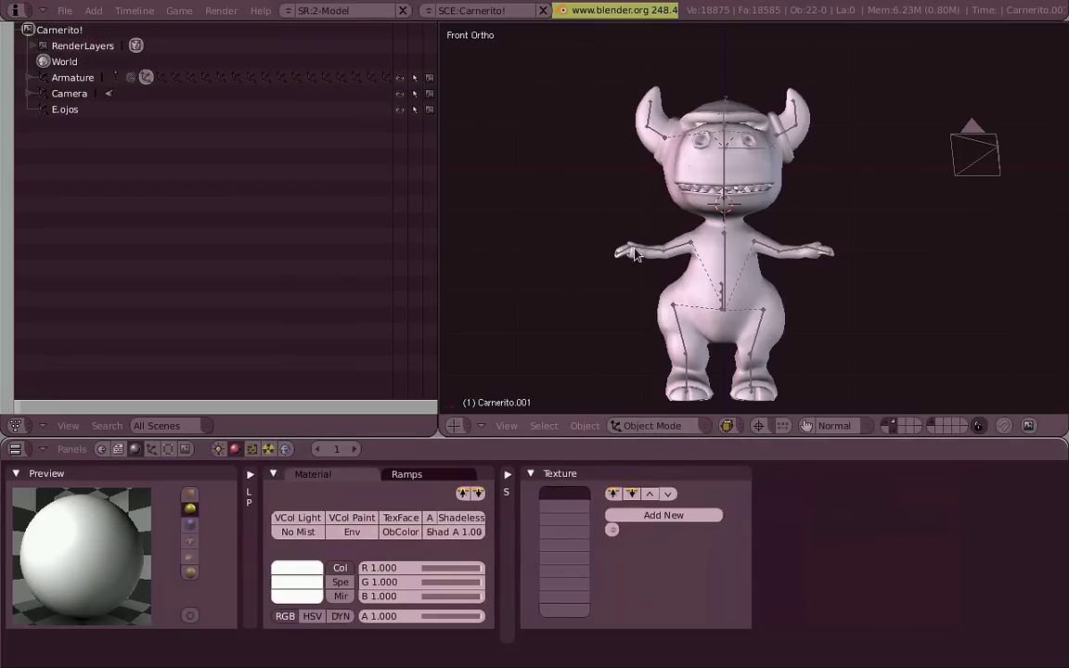
Set the 3D view to textured shading and look at the character through the camera
click(726, 425)
click(782, 313)
key(KP_0)
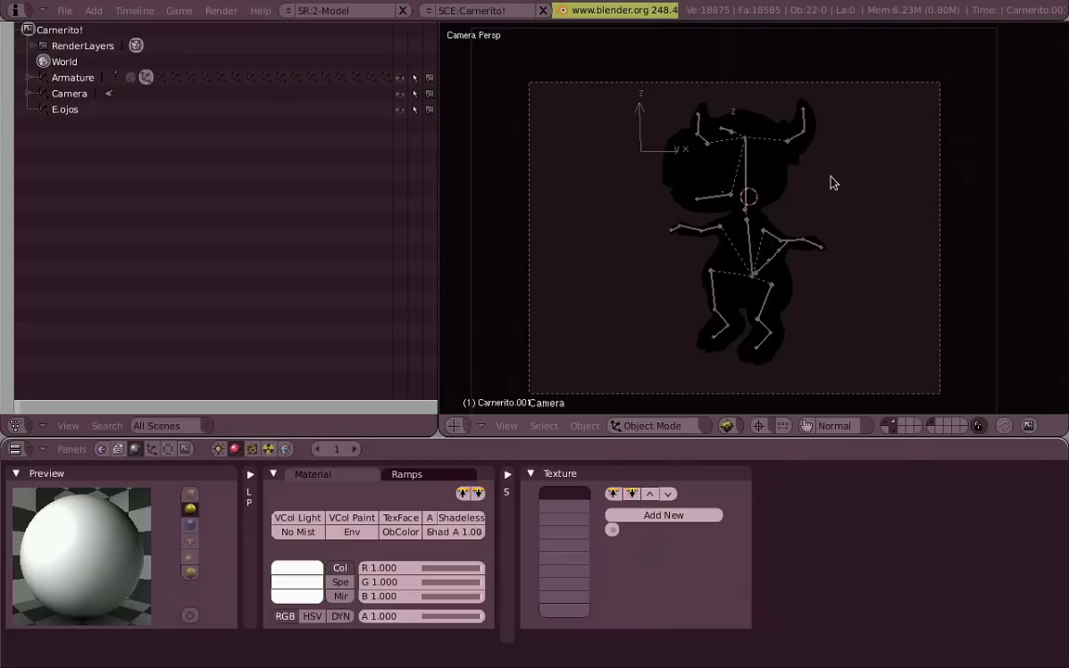
Preview the unlit character in the game engine from the camera and front views
click(179, 11)
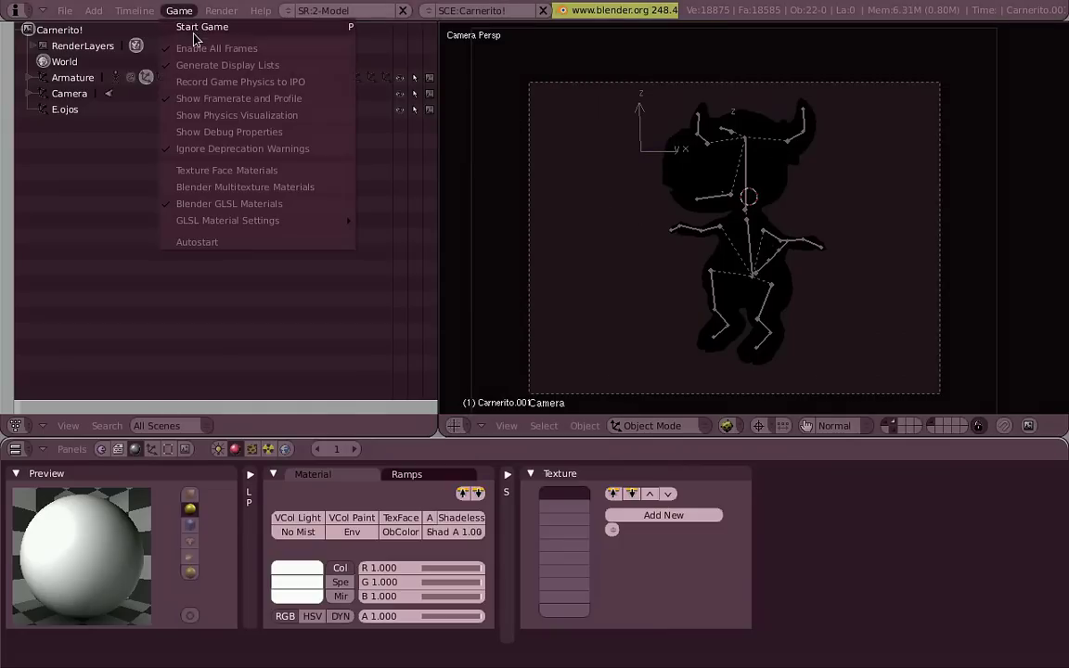
click(200, 28)
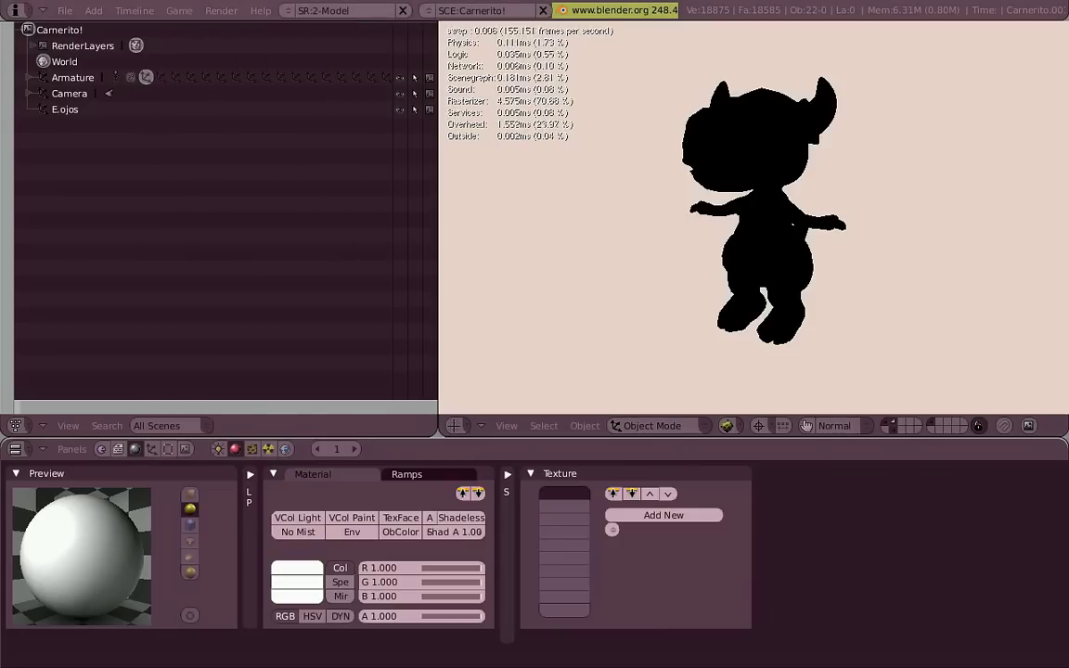
key(Escape)
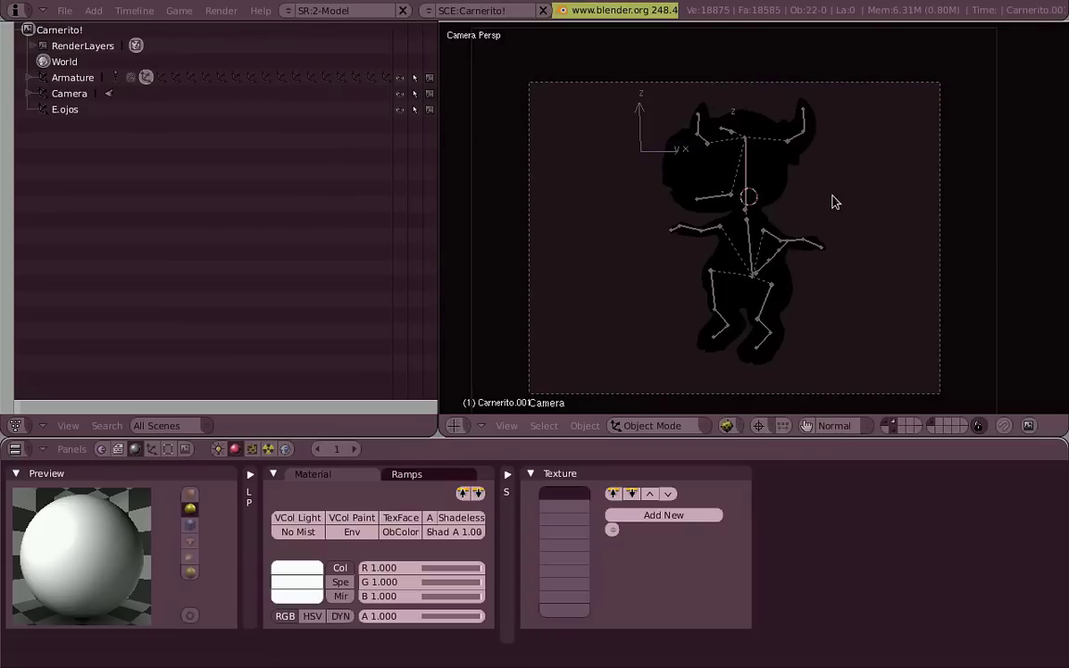
key(KP_1)
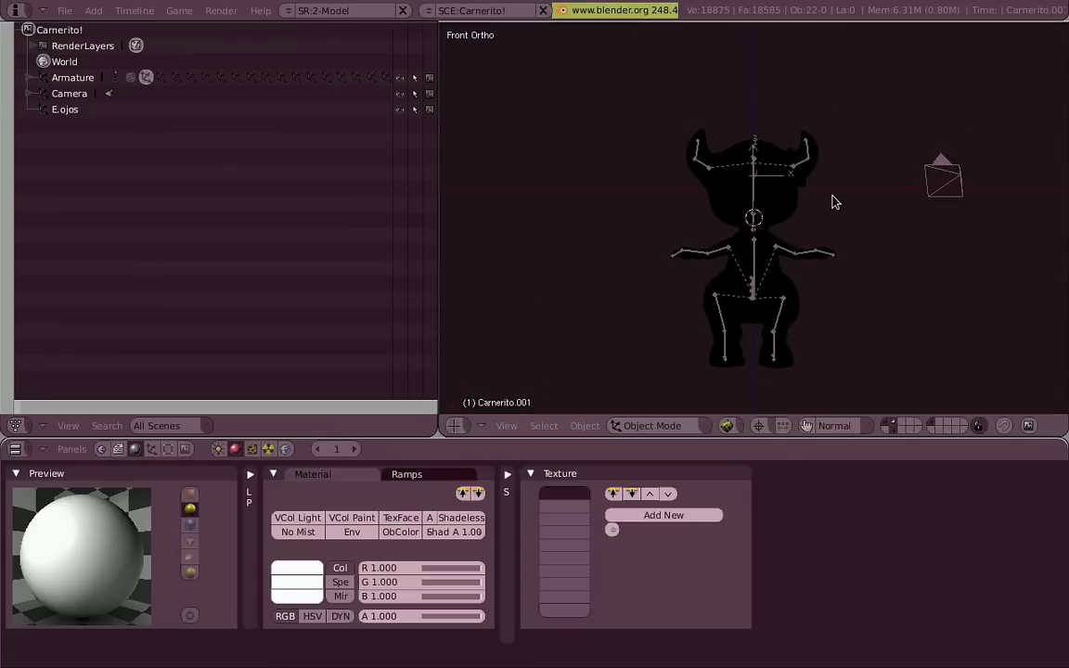
key(p)
key(Escape)
Add a Lamp and place it above and in front of the character, using front and side views
key(space)
mouse_move(957, 331)
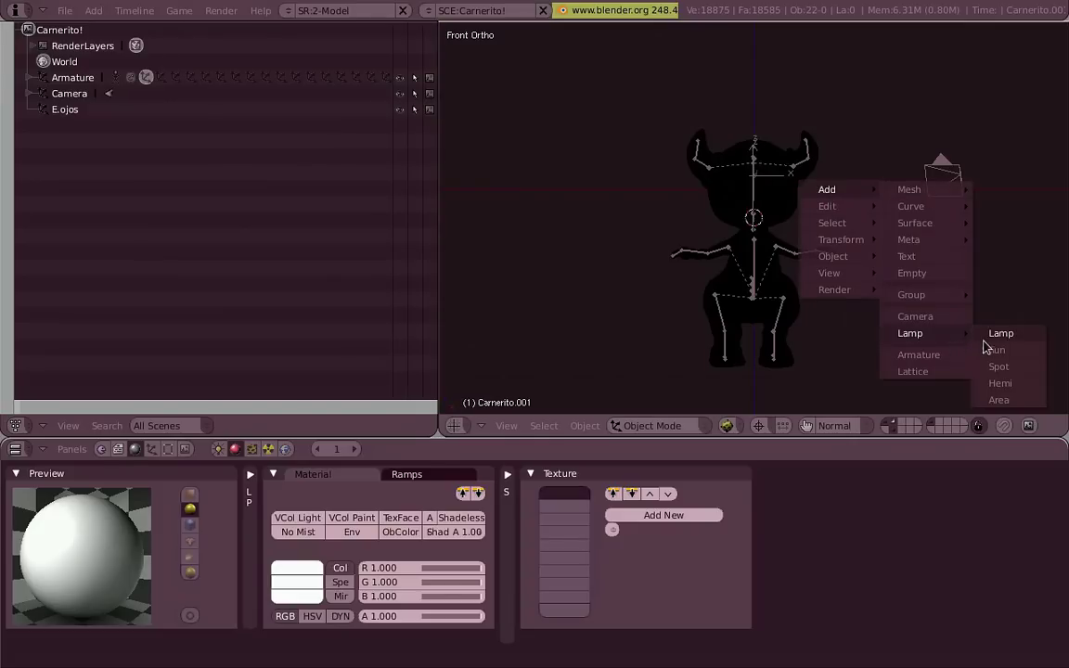
click(1010, 340)
key(g)
click(943, 182)
key(KP_3)
key(g)
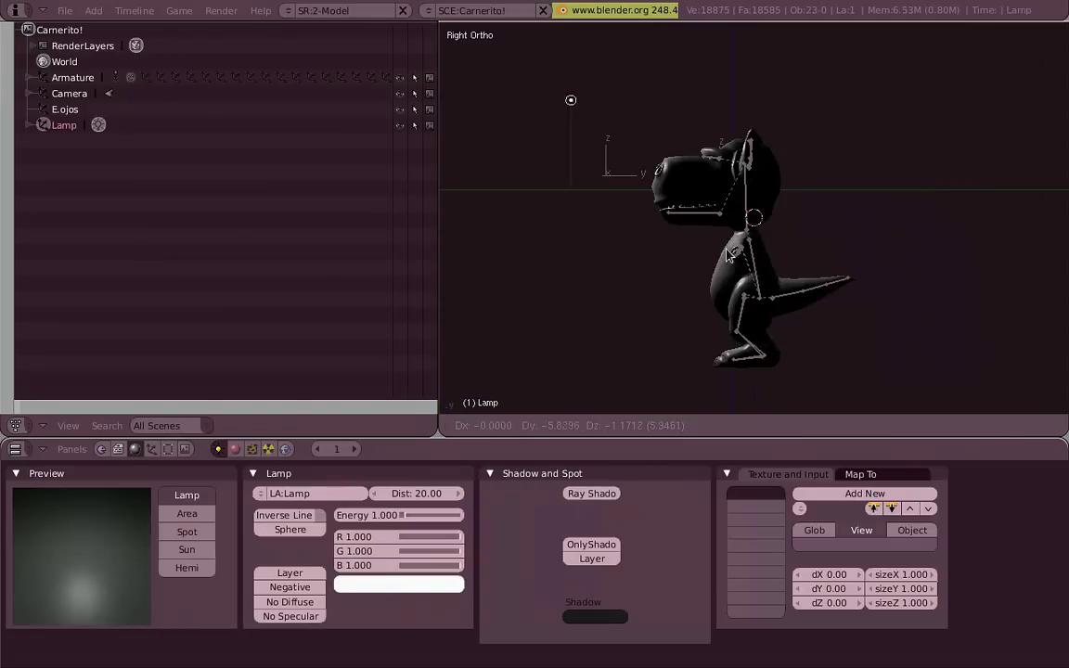
click(756, 179)
Adjust the lamp's position above and beside the character's head in the front and side views
key(KP_1)
key(g)
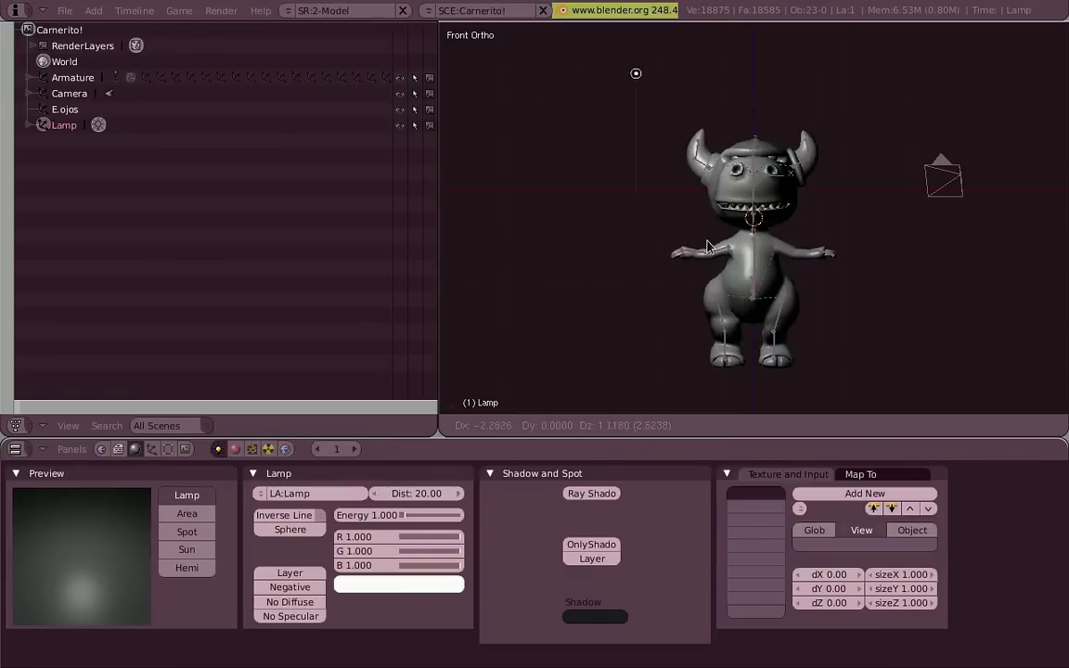
click(710, 179)
key(KP_3)
key(g)
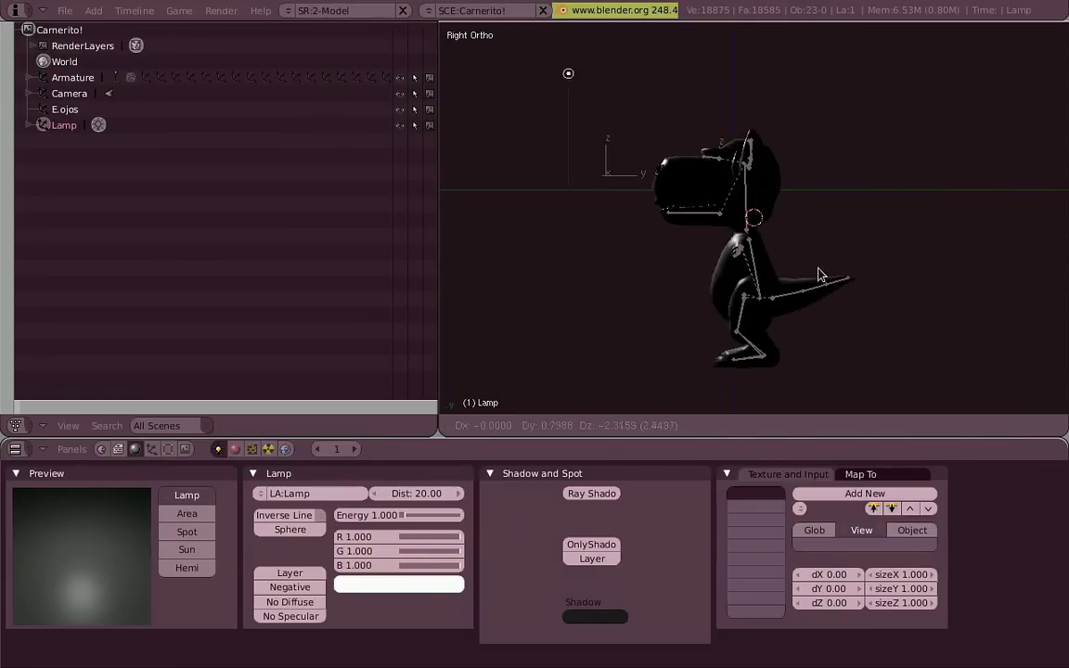
click(900, 276)
key(KP_1)
key(g)
click(958, 211)
middle_drag(876, 248, 949, 308)
key(KP_1)
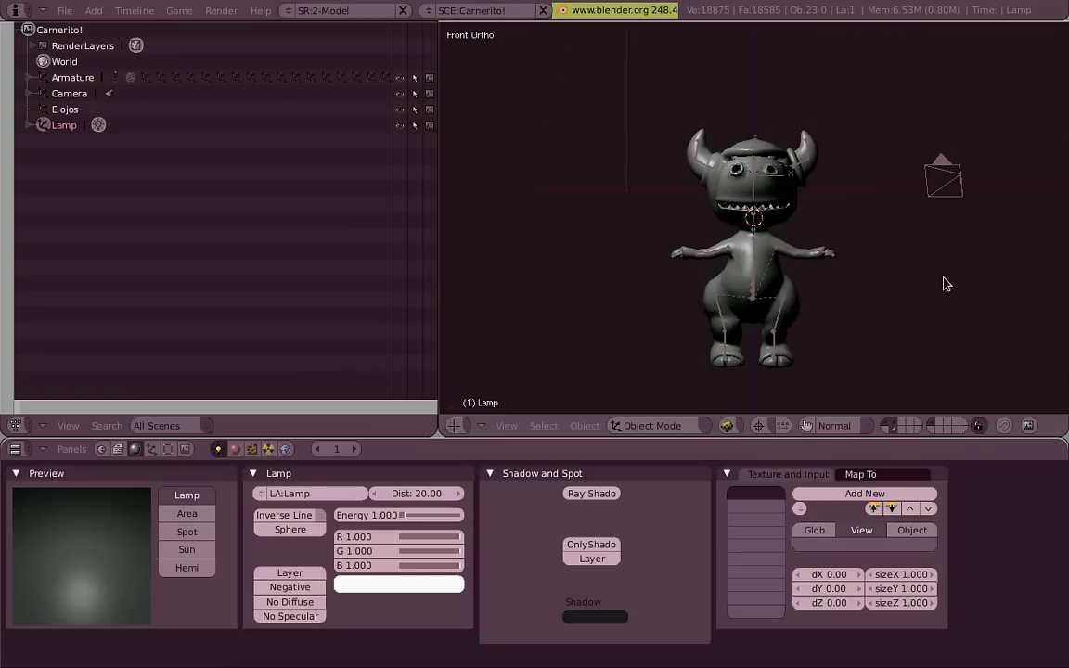
Run the game engine preview several times to examine the lamp's lighting on the character
key(p)
key(Escape)
key(p)
key(Escape)
key(p)
key(Escape)
Move the lamp lower and closer to the character's head, checking its placement from the side
scroll(1001, 177, down, 2)
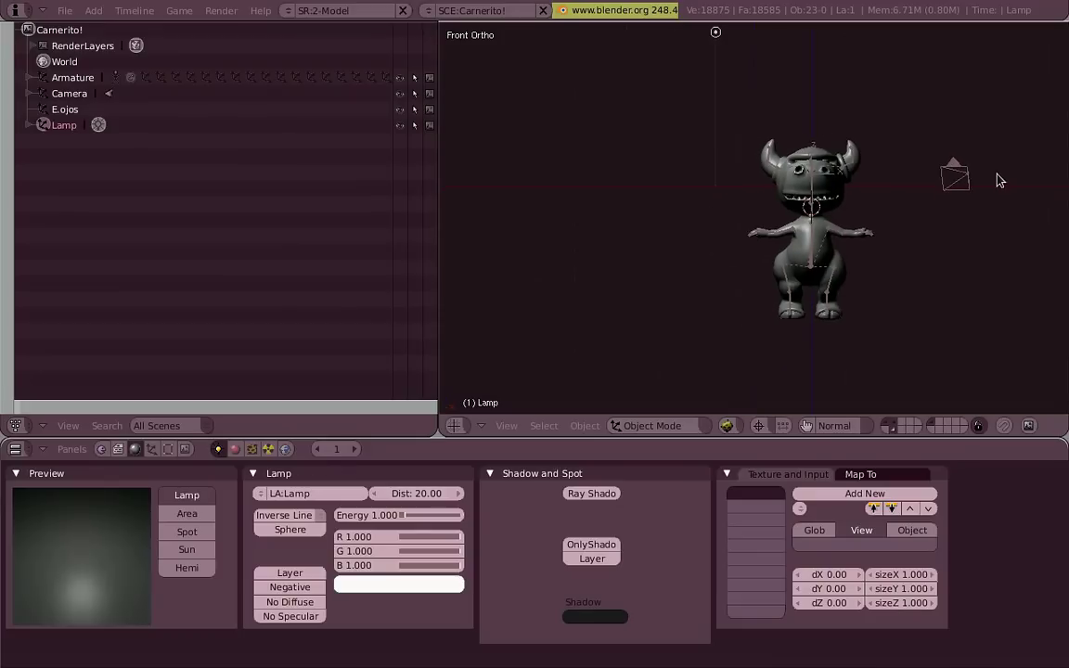
key(g)
click(865, 182)
middle_drag(988, 185, 854, 170)
key(KP_3)
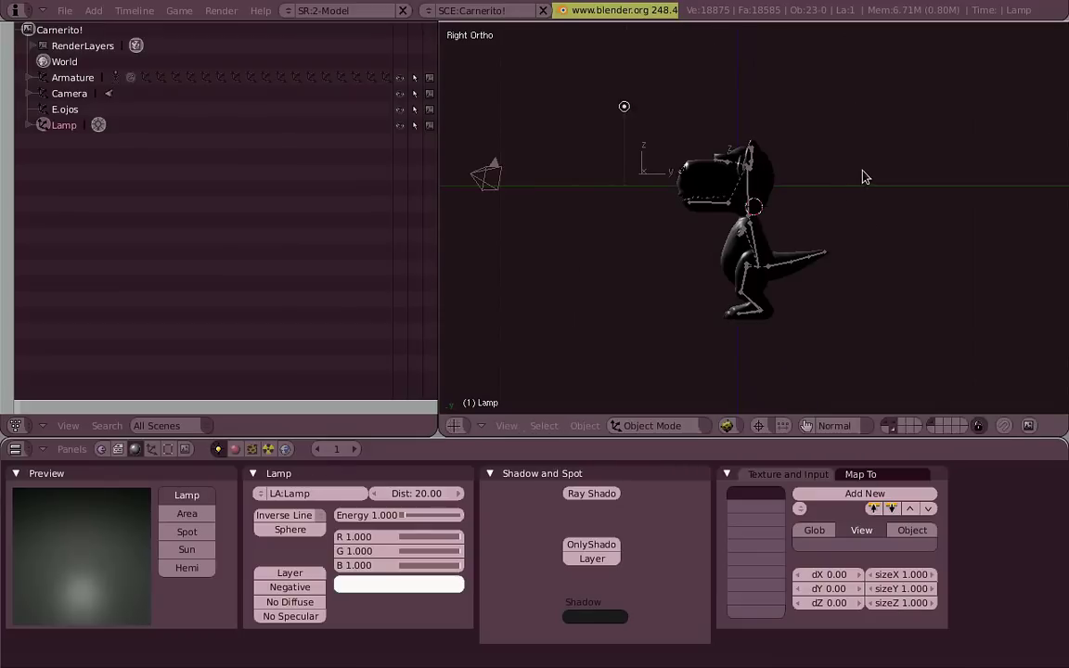
Select the body in the front view and set its material's diffuse shader to Oren-Nayar
key(KP_1)
right_click(845, 245)
scroll(873, 254, up, 3)
shift+middle_drag(880, 260, 906, 325)
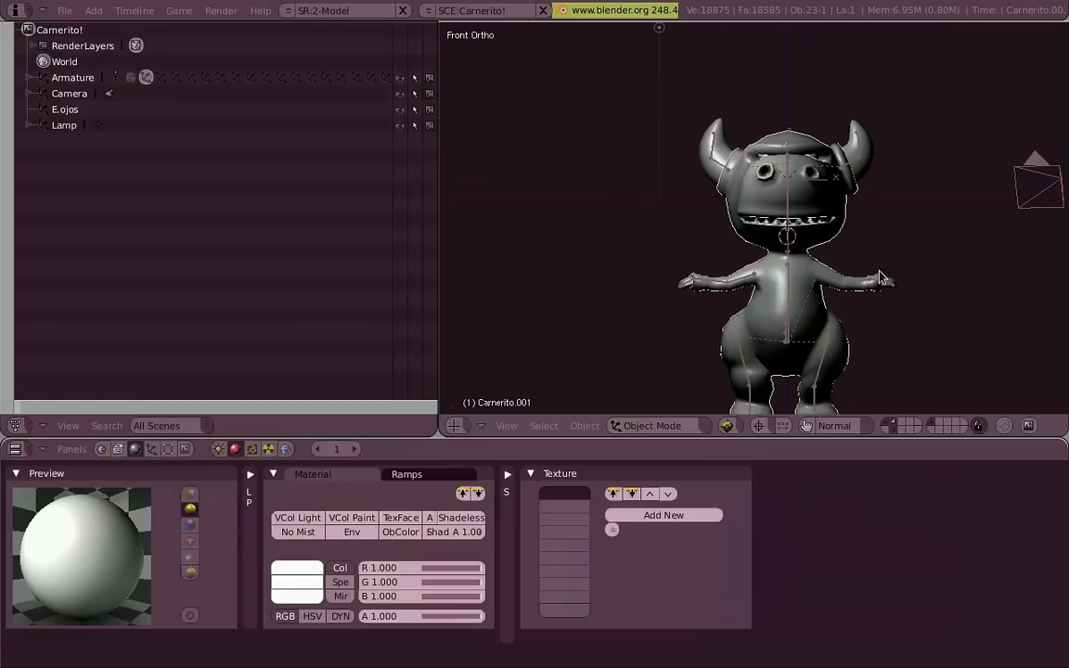
click(516, 477)
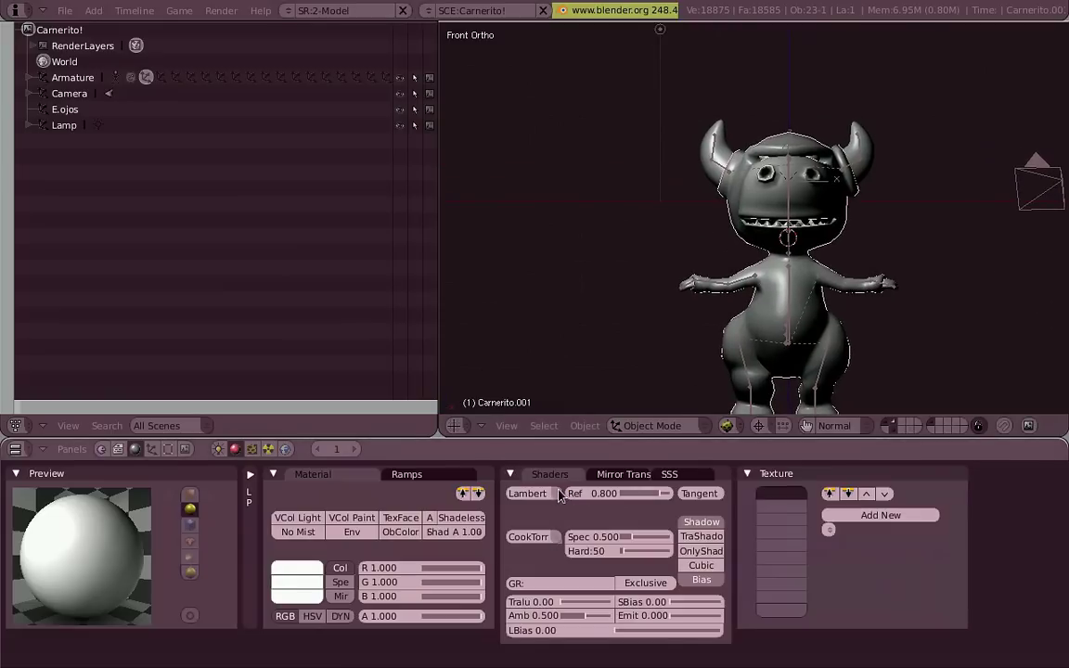
click(528, 493)
click(566, 469)
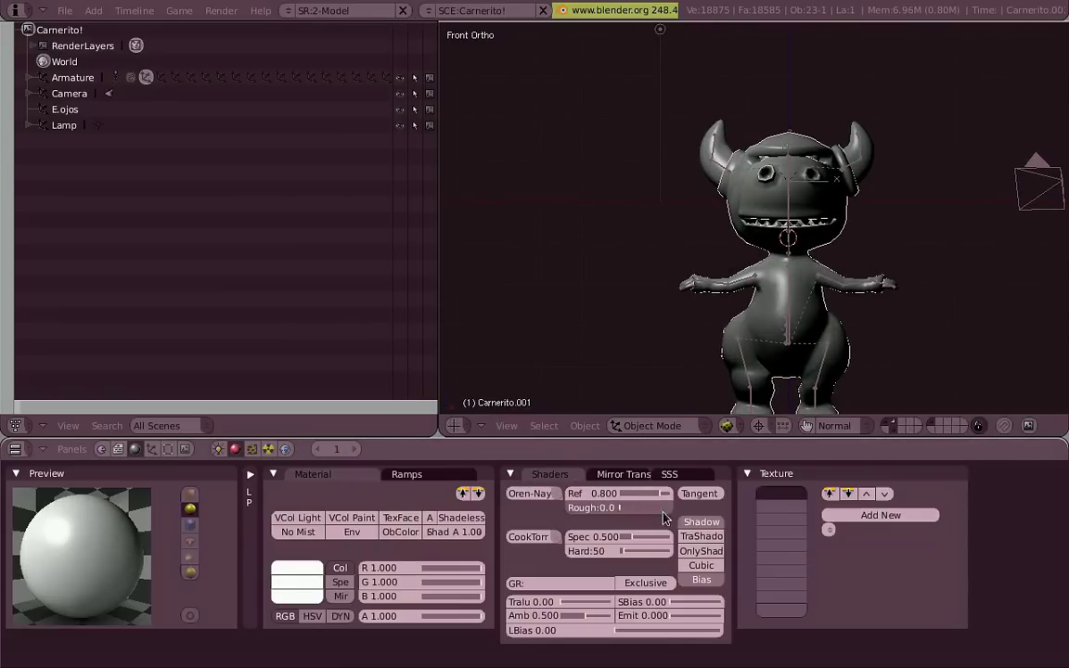
Set the body material's roughness to 1.0, specularity to 0.000 and specular hardness to 1
scroll(726, 411, up, 2)
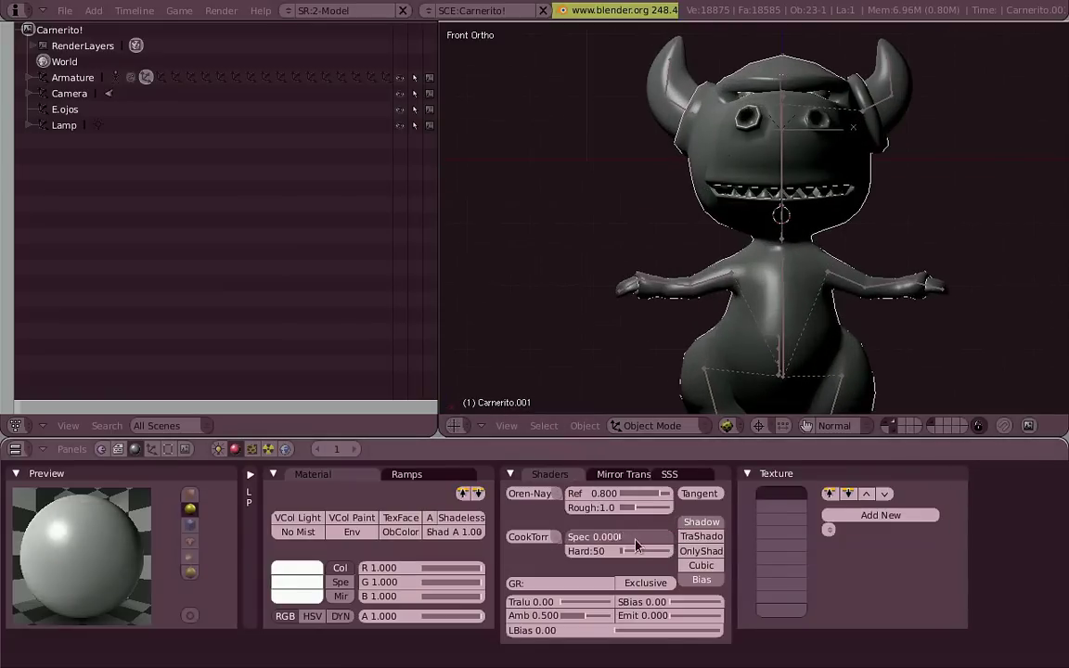
drag(636, 541, 625, 540)
drag(624, 551, 598, 549)
key(a)
shift+middle_drag(839, 291, 862, 301)
key(KP_1)
scroll(814, 196, down, 2)
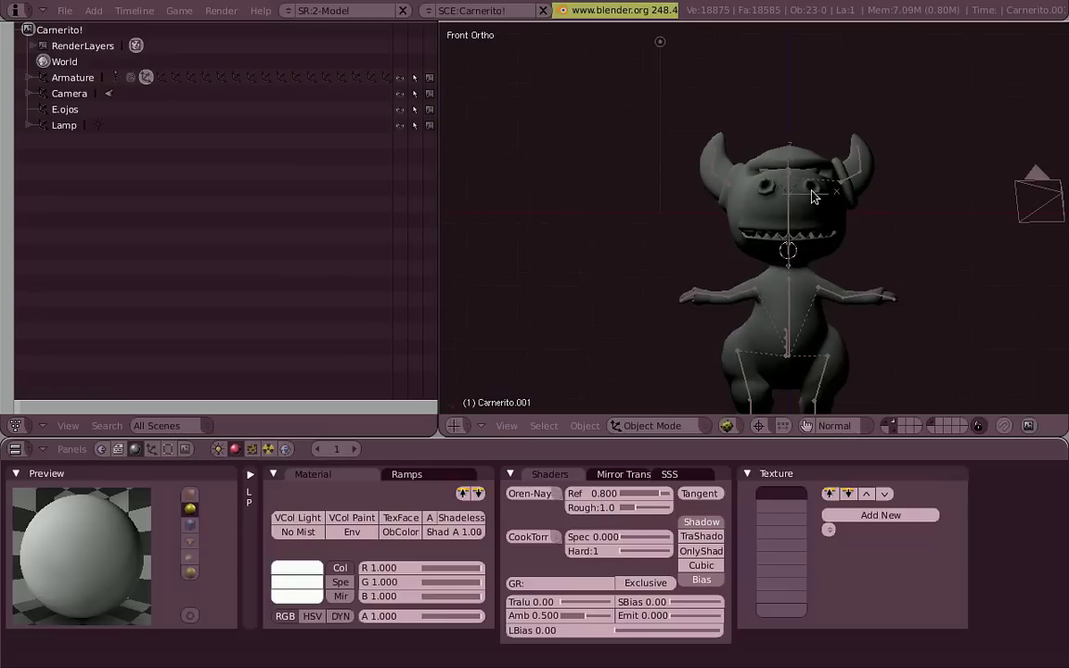
Try the lamp at lower positions around the character in the front view to compare the lighting
right_click(654, 43)
key(g)
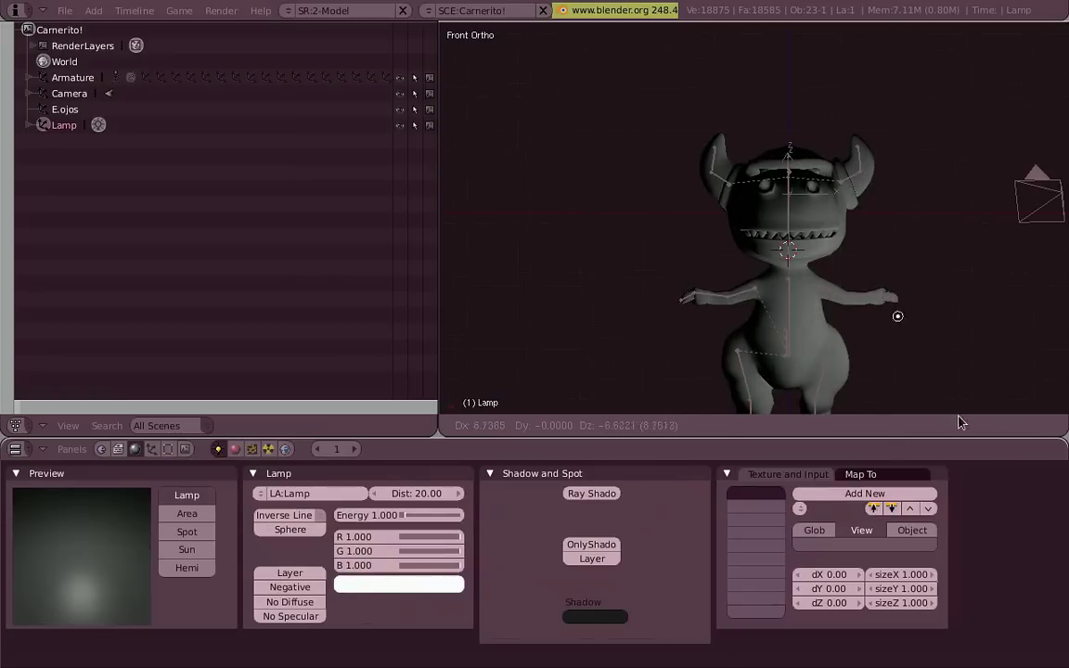
click(988, 408)
scroll(949, 370, up, 2)
shift+middle_drag(814, 280, 892, 382)
key(g)
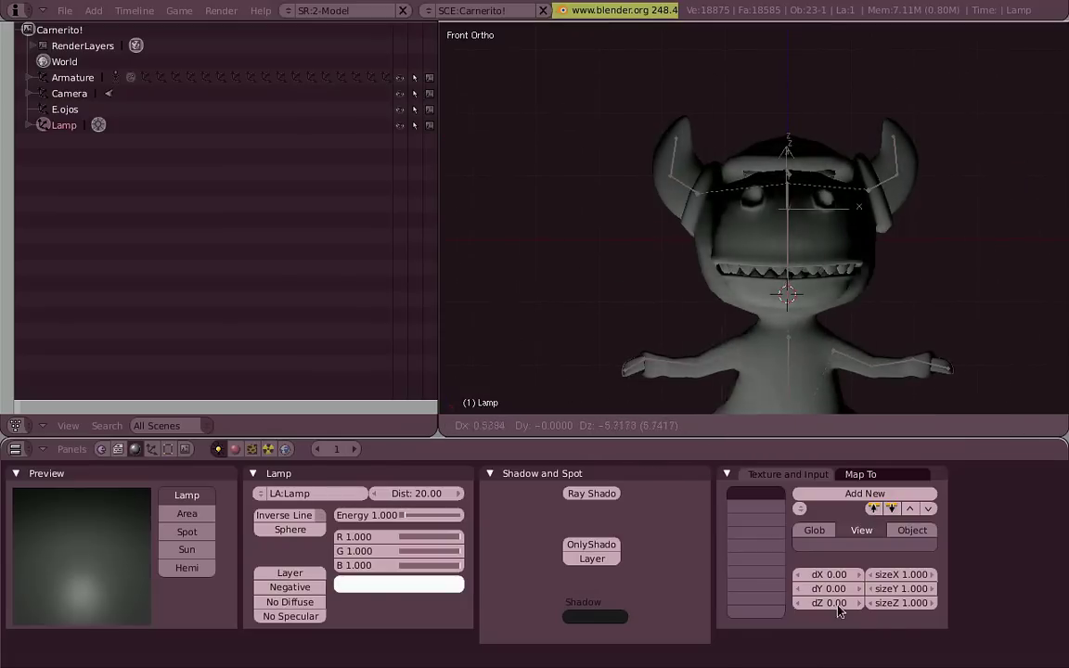
click(707, 144)
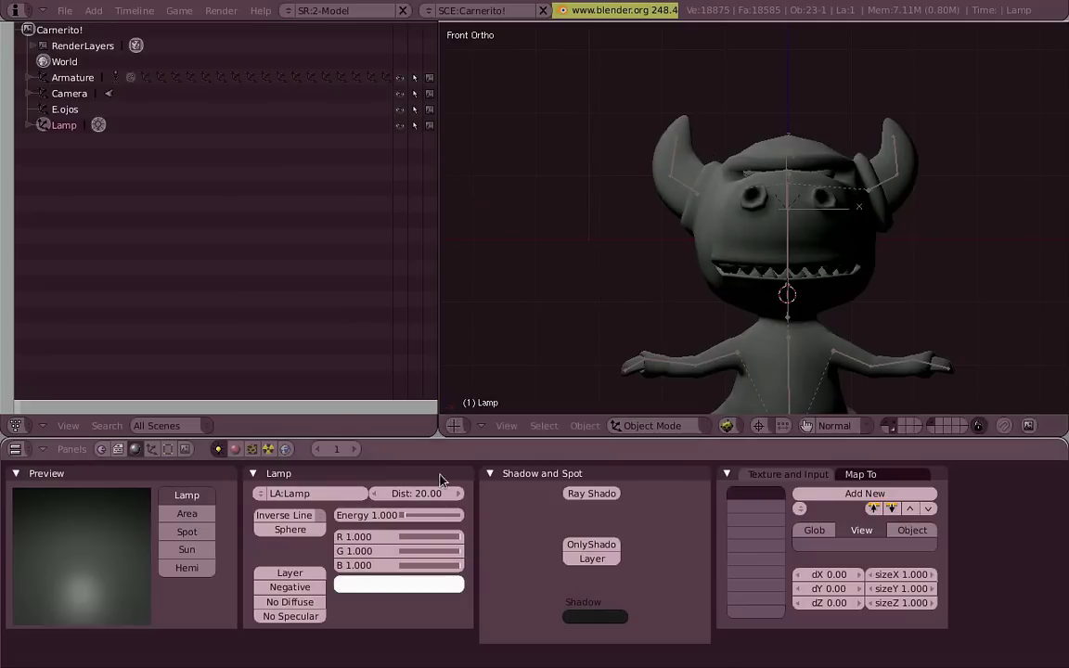
Duplicate the lamp and place the copy behind the character, above its tail, in the side view
right_click(749, 260)
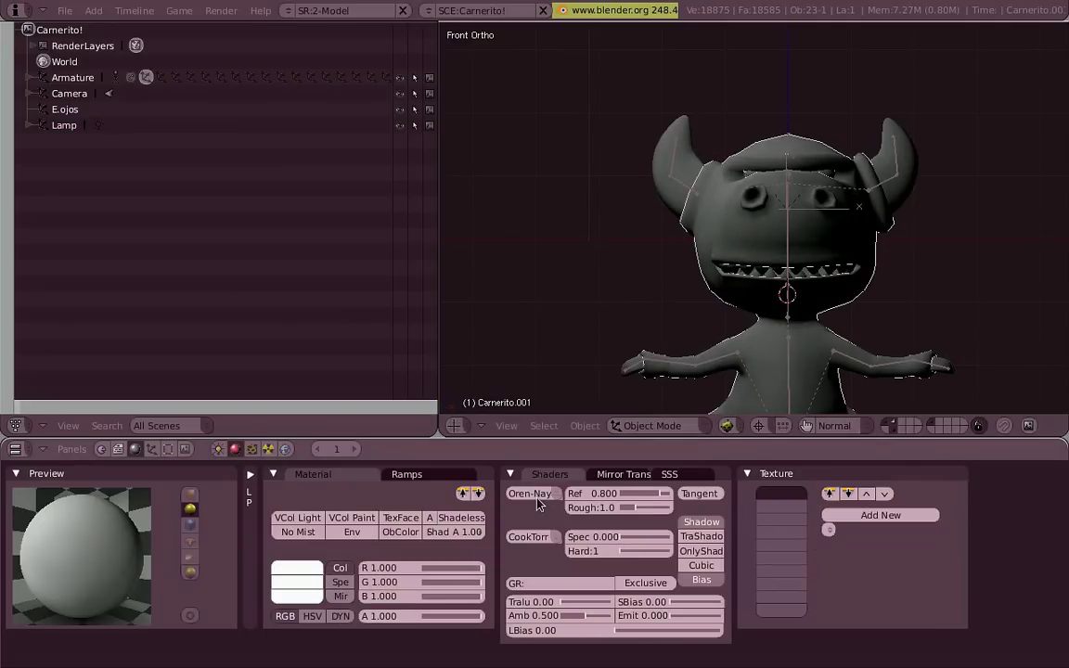
key(KP_3)
scroll(770, 279, up, 2)
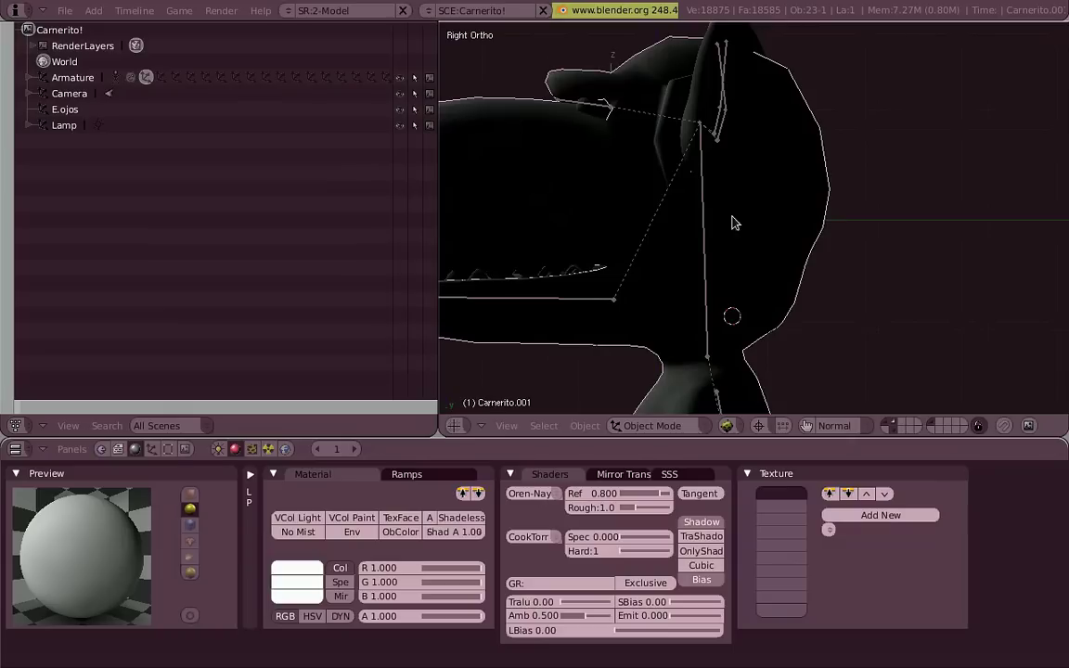
scroll(730, 222, down, 5)
right_click(574, 64)
key(shift+d)
click(894, 309)
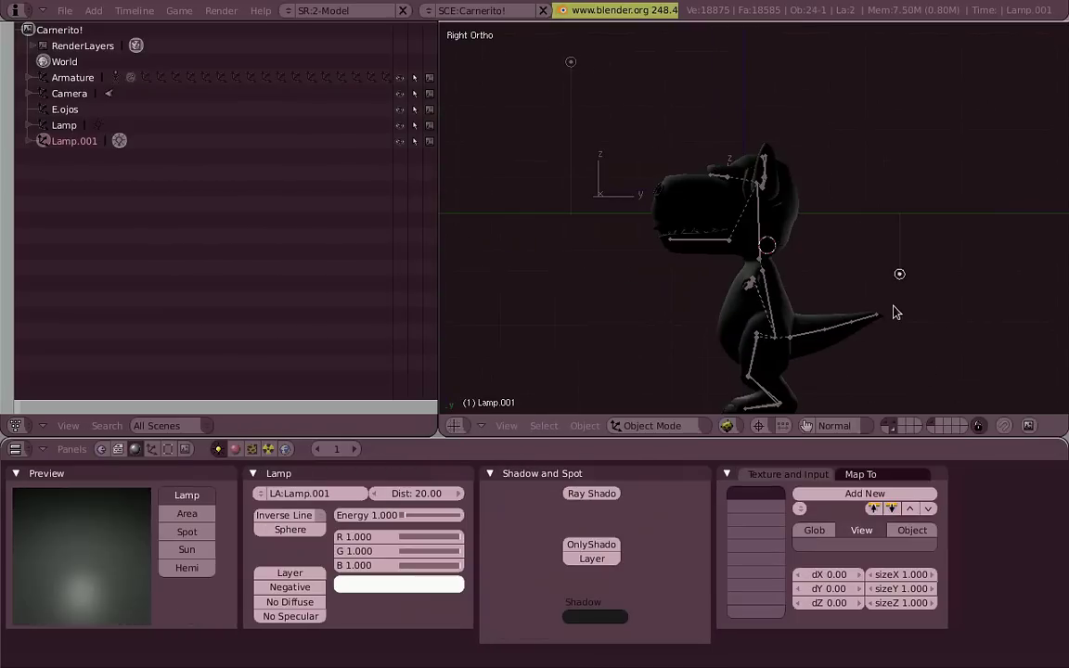
Reposition the duplicated lamp behind the character at head height, using the front and side views
key(KP_1)
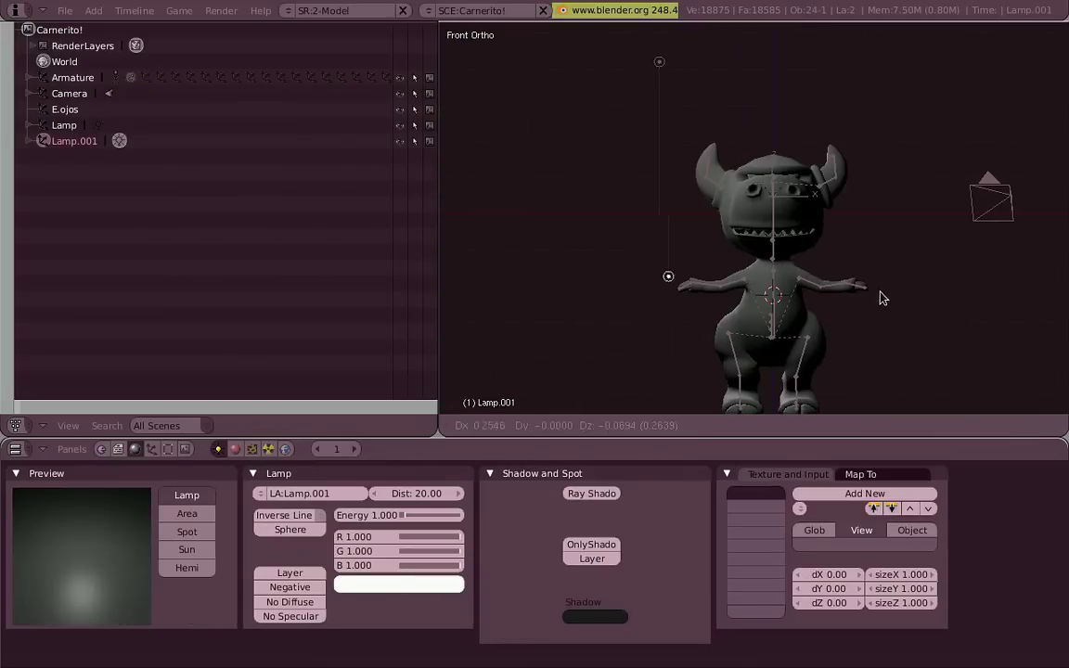
key(KP_3)
key(g)
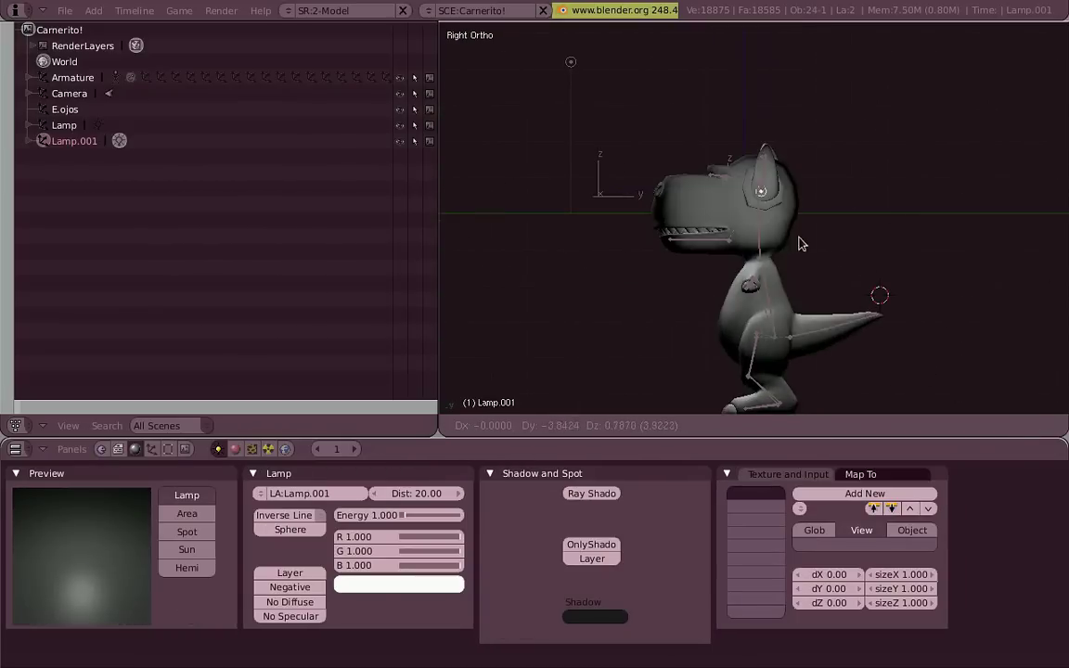
key(KP_1)
key(KP_3)
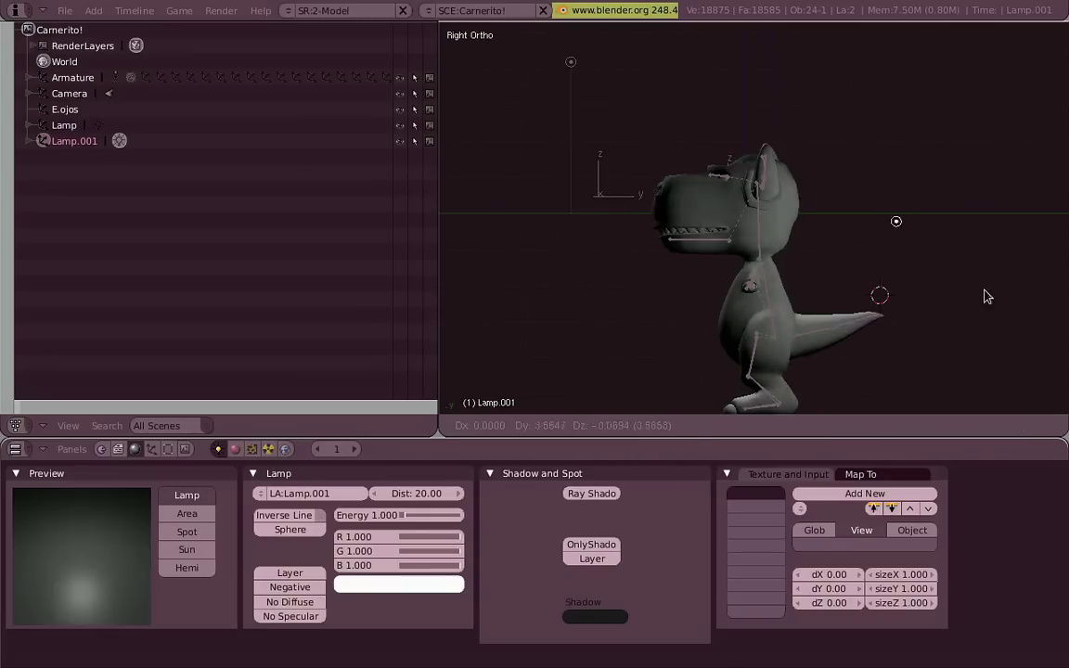
click(1000, 244)
Change the duplicated lamp's type to Hemi and rotate it towards the character's head from behind
click(185, 567)
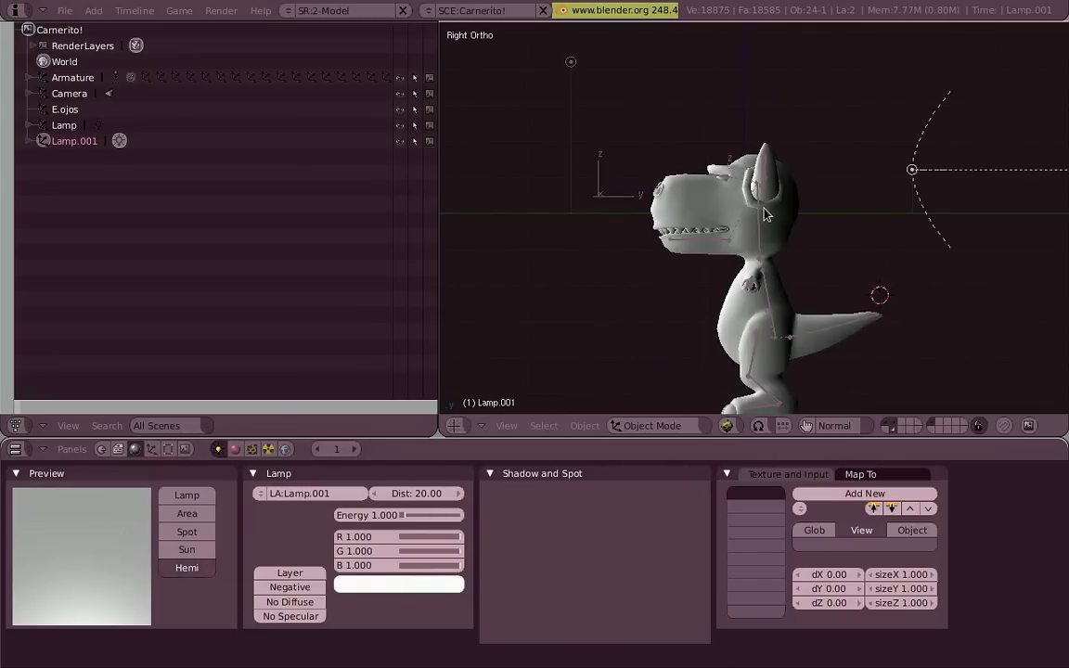
middle_drag(764, 216, 878, 225)
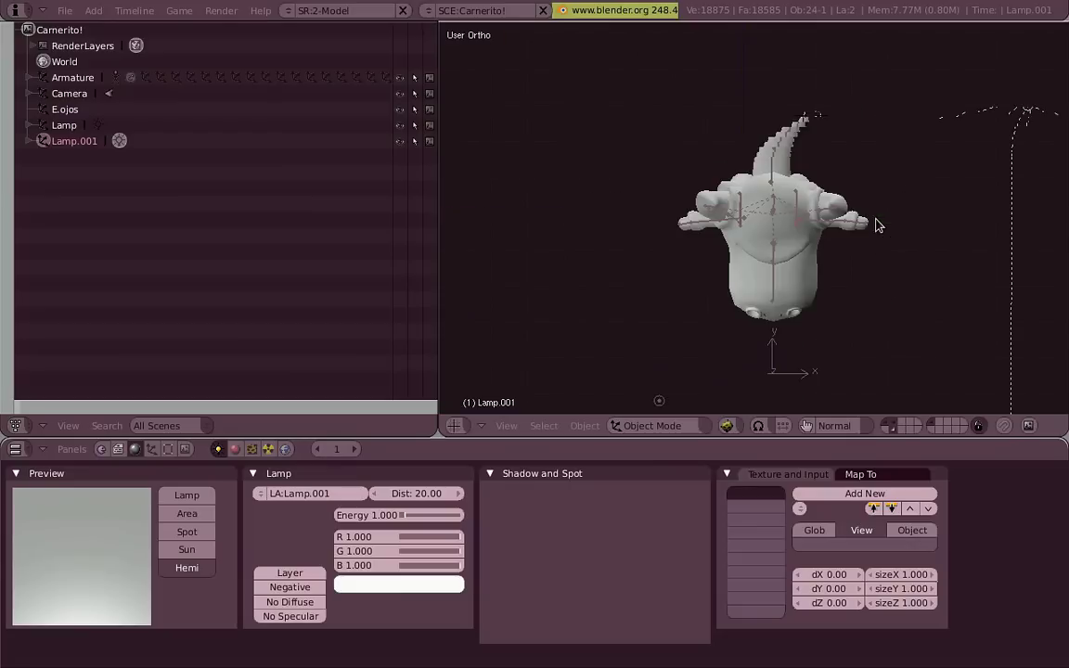
key(KP_7)
key(r)
key(r)
key(KP_1)
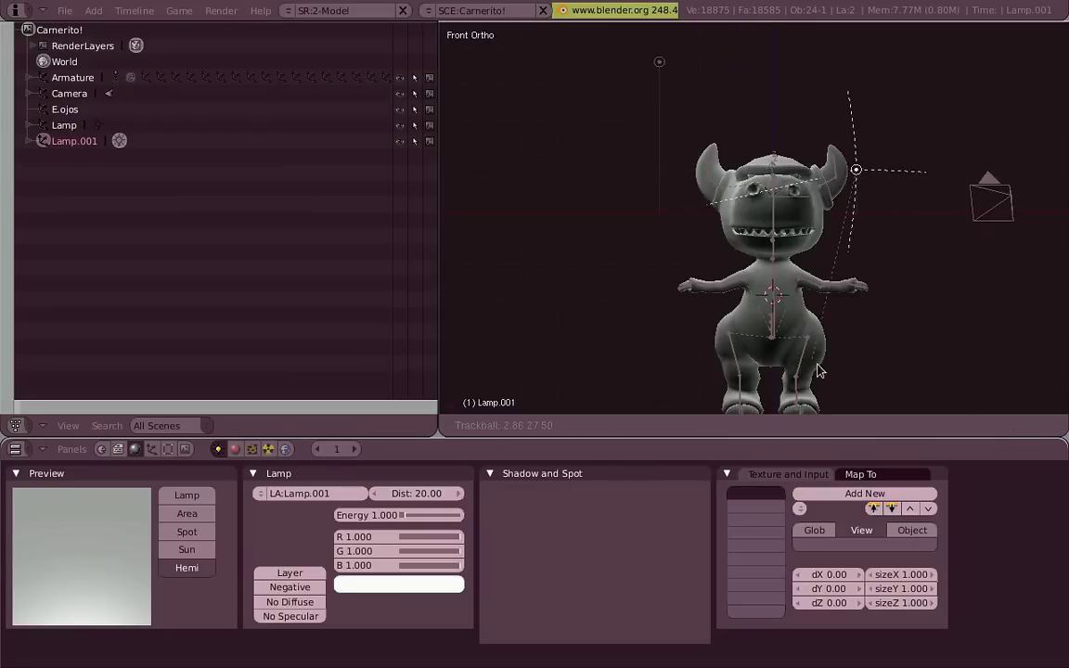
click(835, 357)
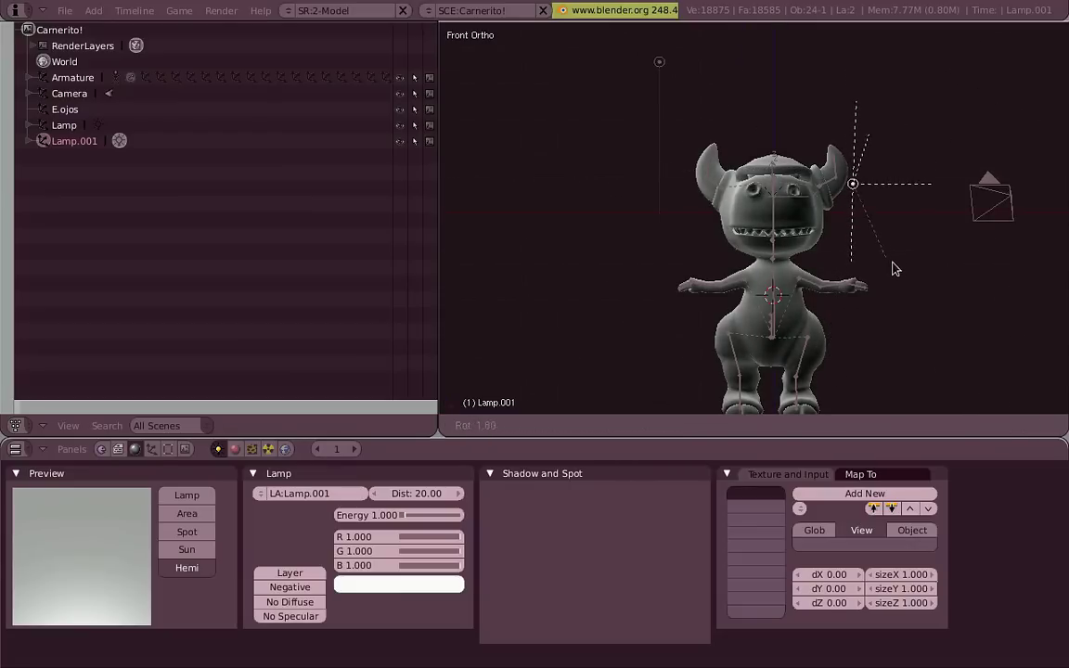
middle_drag(876, 263, 823, 263)
key(KP_1)
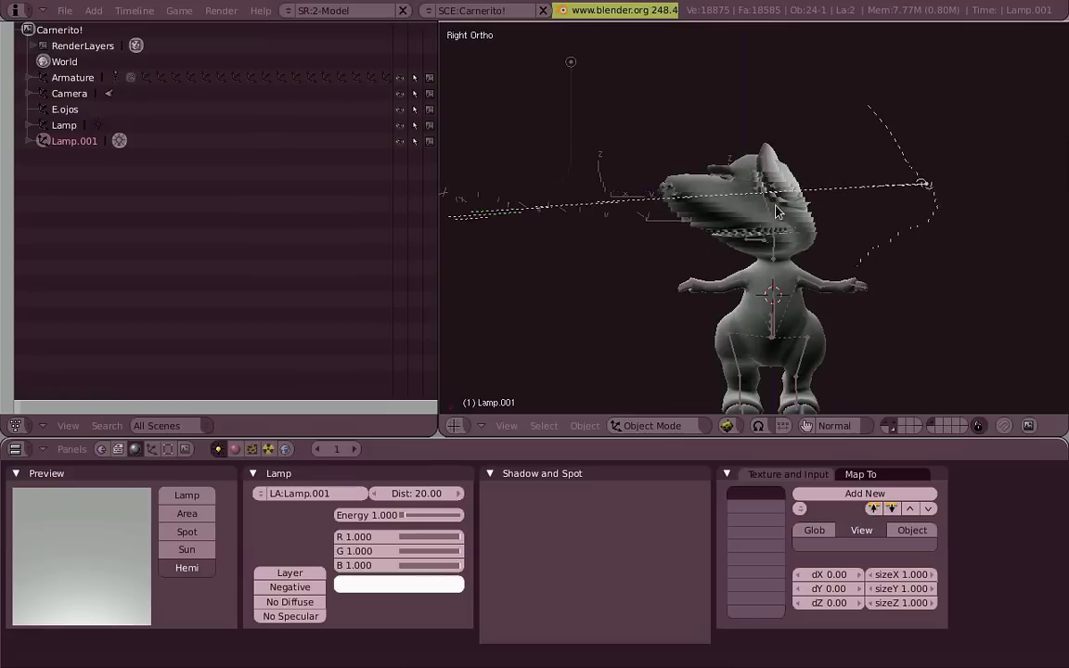
scroll(822, 250, up, 5)
scroll(823, 247, down, 4)
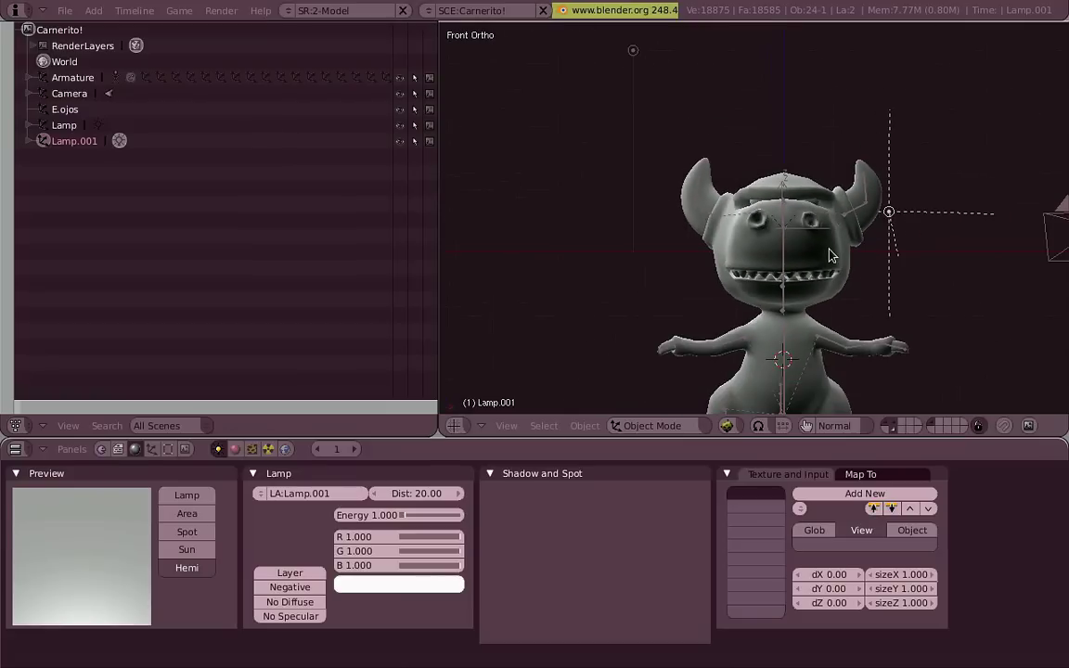
Run the game engine preview from the camera and side views to examine the two-lamp lighting
key(KP_0)
key(p)
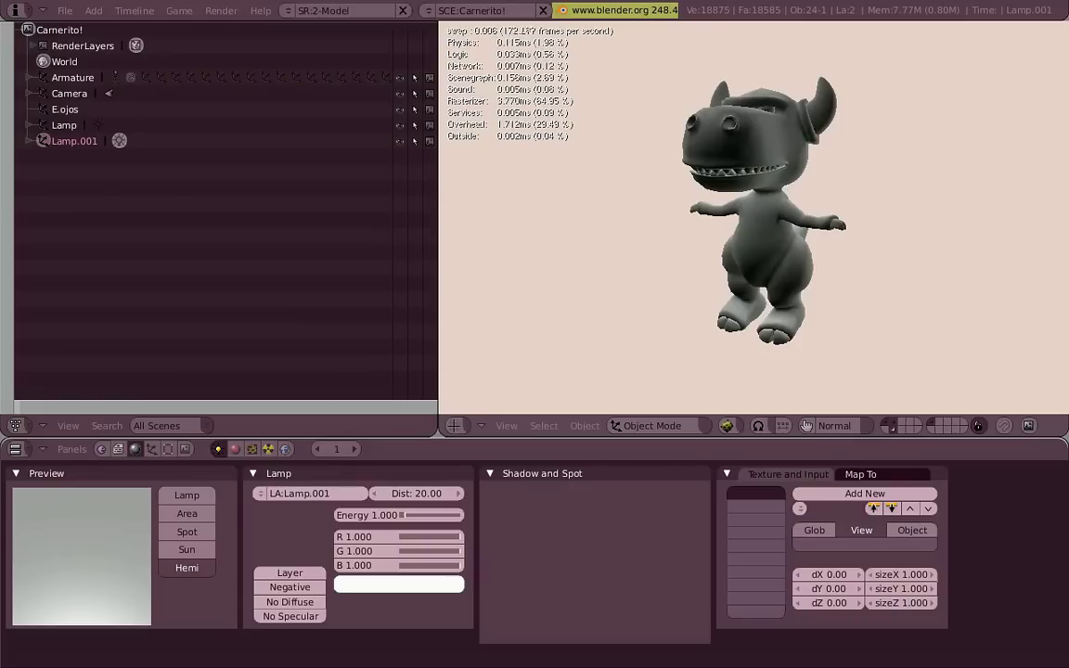
key(Escape)
key(KP_1)
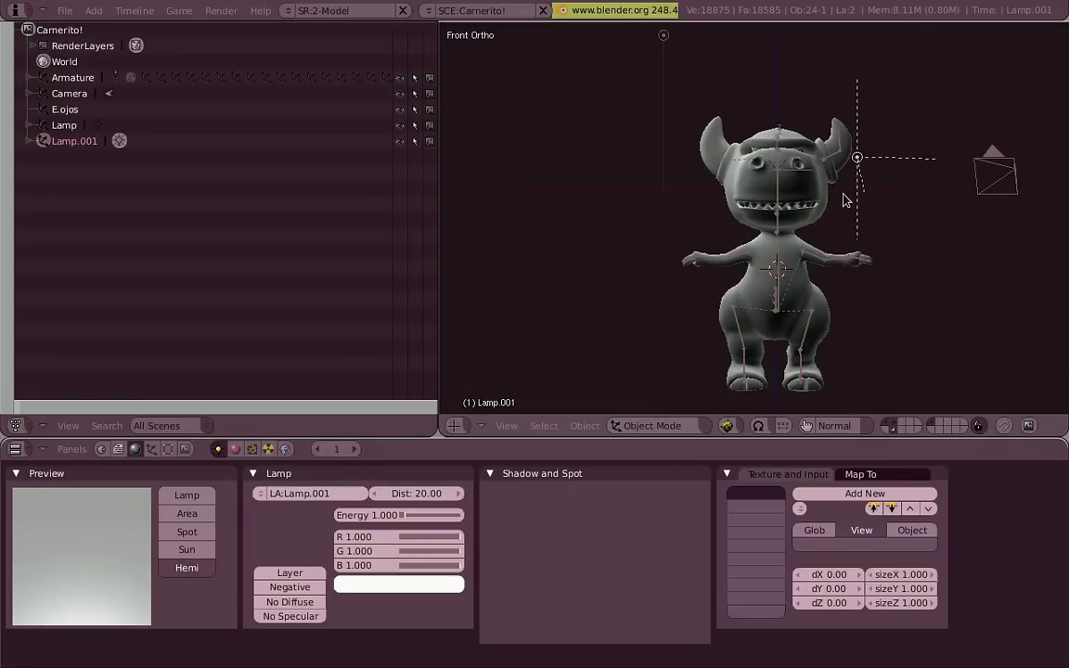
key(KP_3)
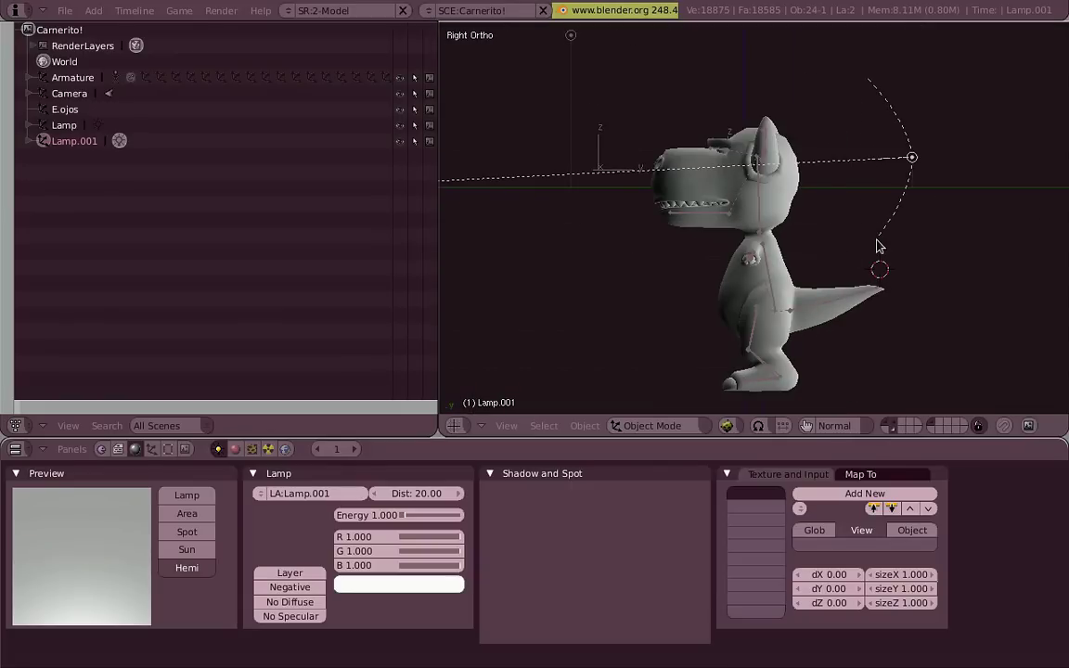
key(p)
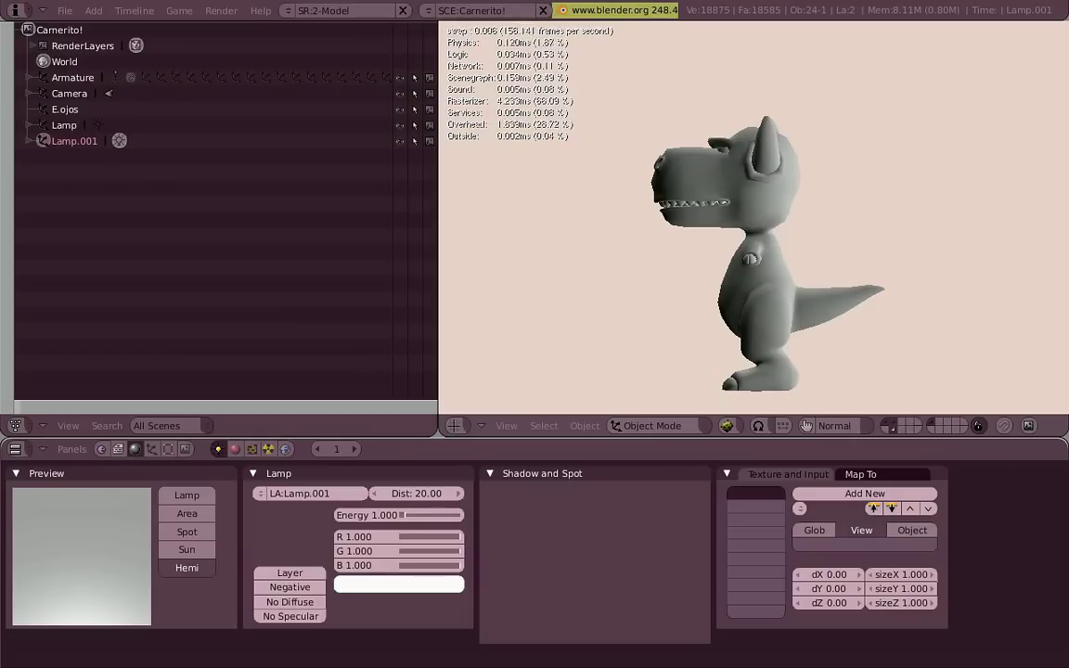
key(Escape)
Delete the duplicated Hemi lamp and return to the front view
key(x)
click(859, 140)
key(KP_1)
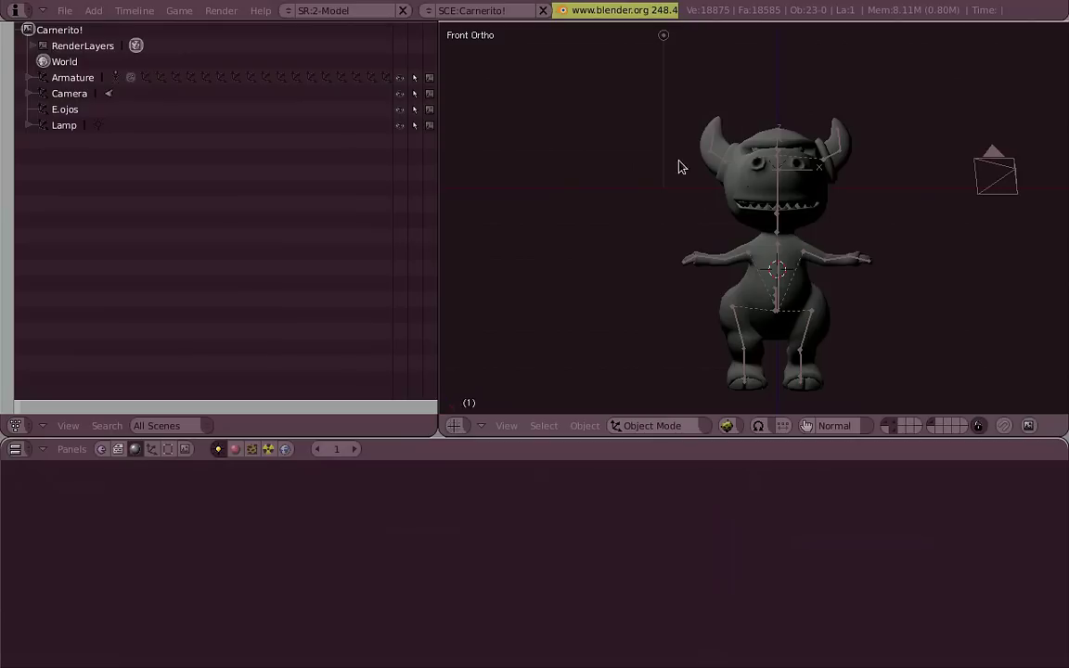
right_click(677, 36)
key(g)
right_click(688, 94)
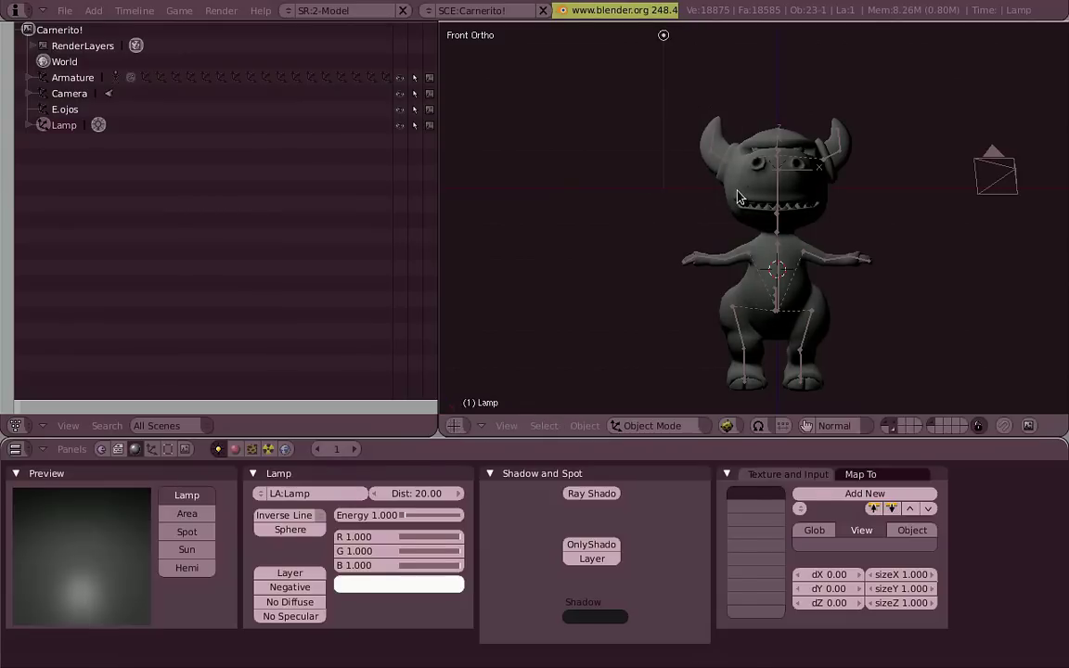
Select the character's body and enable the colour ramp's colorband on its material
right_click(737, 193)
key(KP_3)
scroll(738, 193, up, 6)
shift+middle_drag(735, 193, 731, 260)
middle_drag(731, 259, 647, 118)
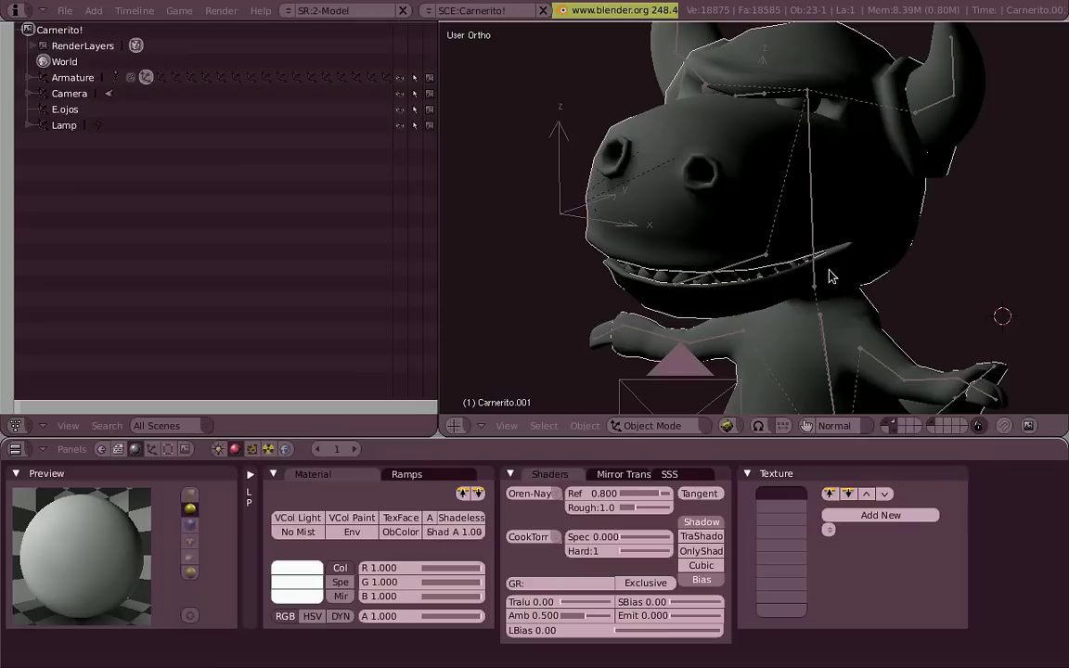
click(406, 474)
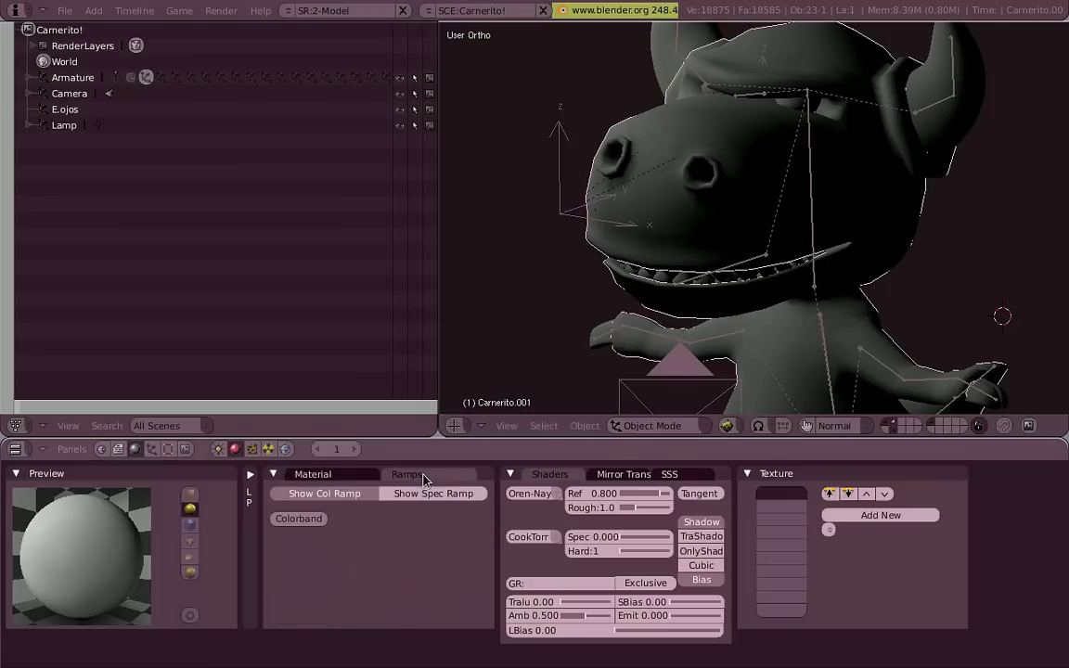
click(299, 518)
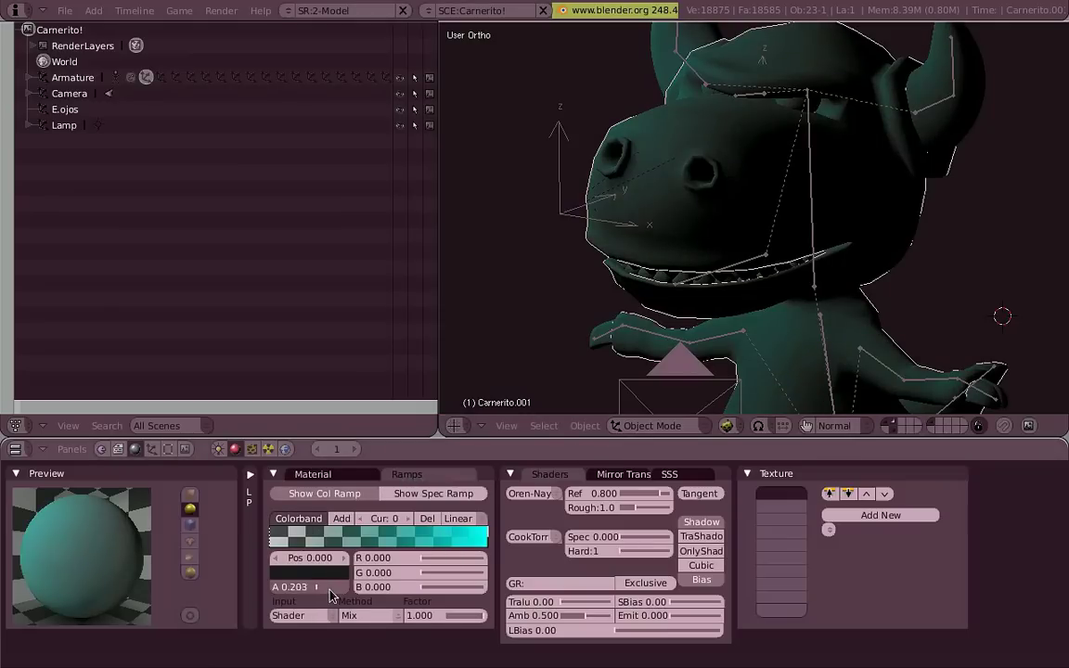
Make the black ramp stop opaque with alpha 1.000 at position 0.457, and move the cyan stop to position 0.540
mouse_move(286, 545)
mouse_down()
mouse_move(373, 549)
mouse_move(330, 557)
mouse_move(336, 595)
mouse_move(475, 605)
mouse_up()
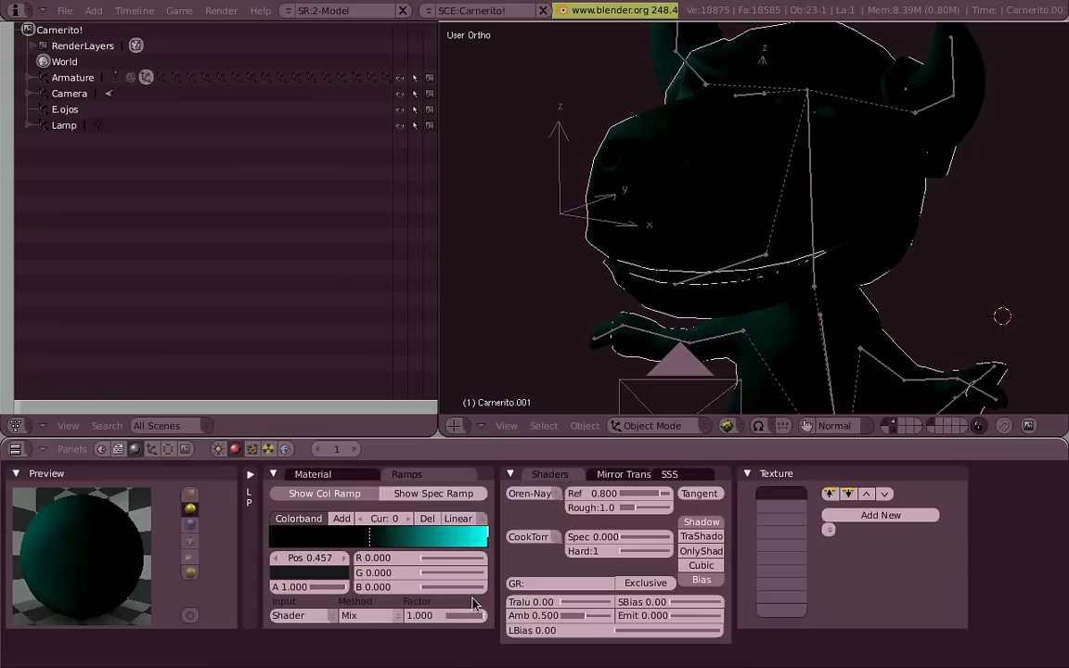
drag(344, 588, 308, 587)
middle_drag(709, 270, 742, 274)
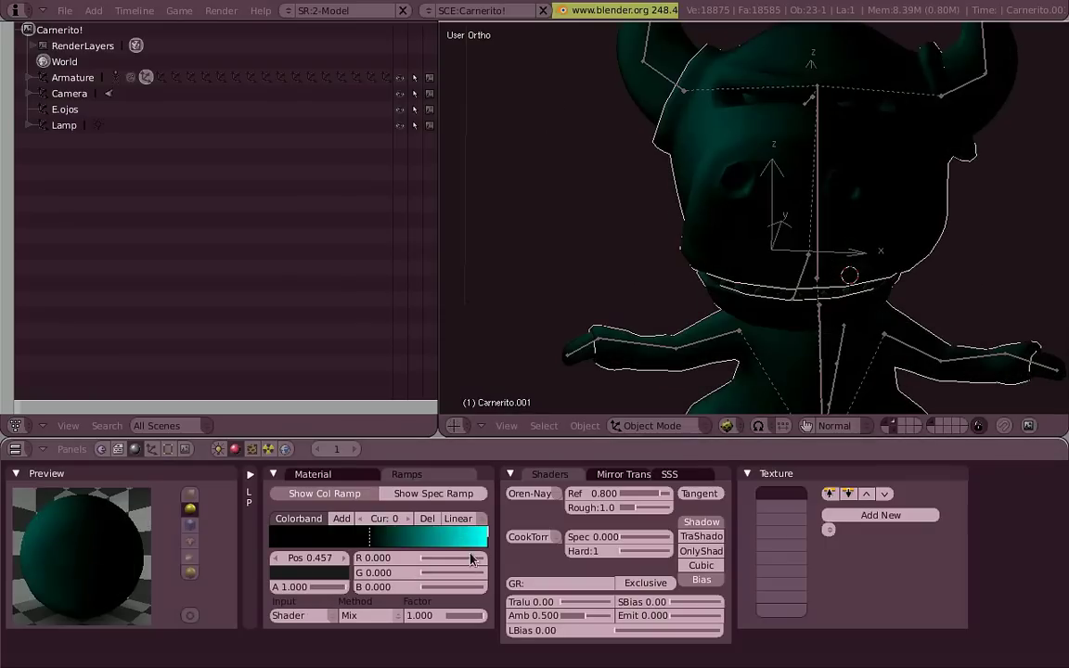
click(458, 538)
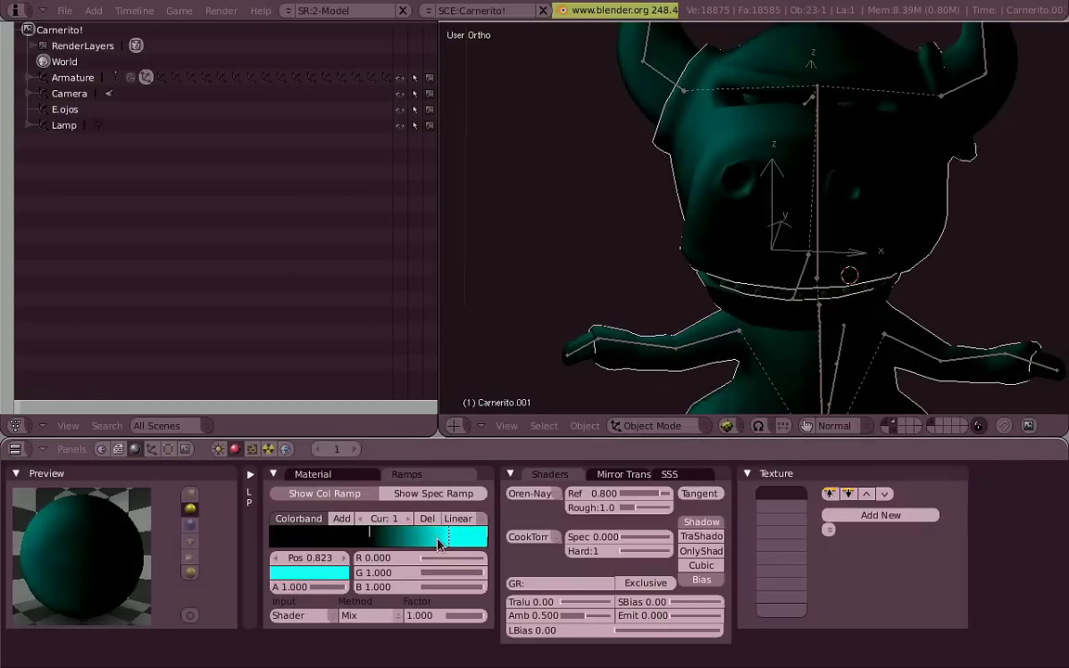
drag(439, 544, 386, 540)
scroll(627, 297, down, 3)
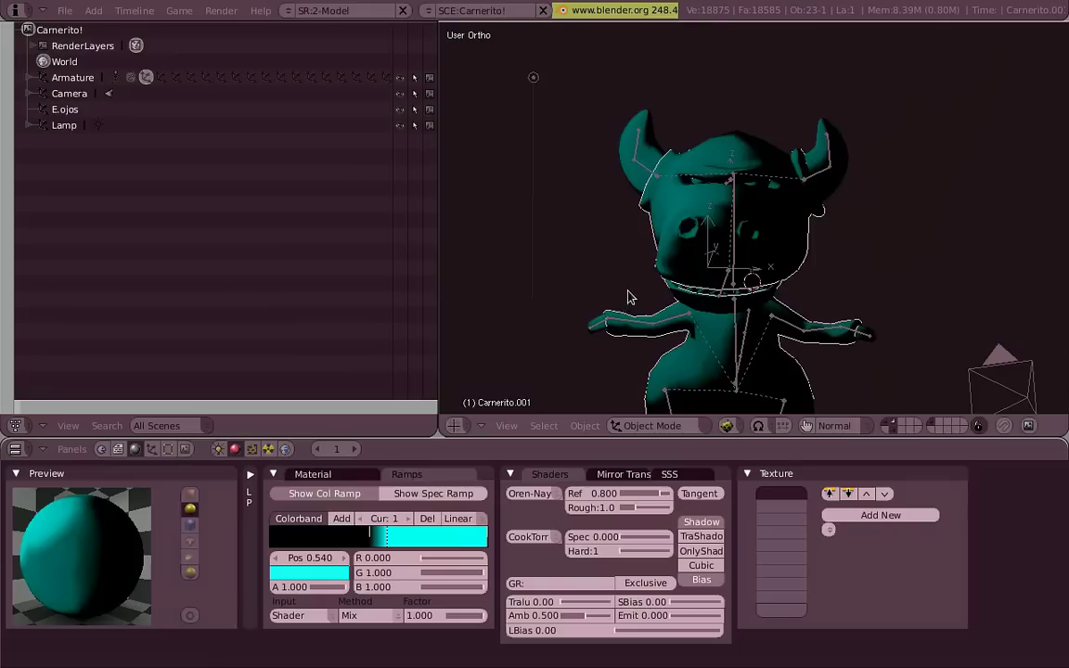
Move the lamp farther out to the side of the character, slightly above its head
right_click(532, 77)
key(g)
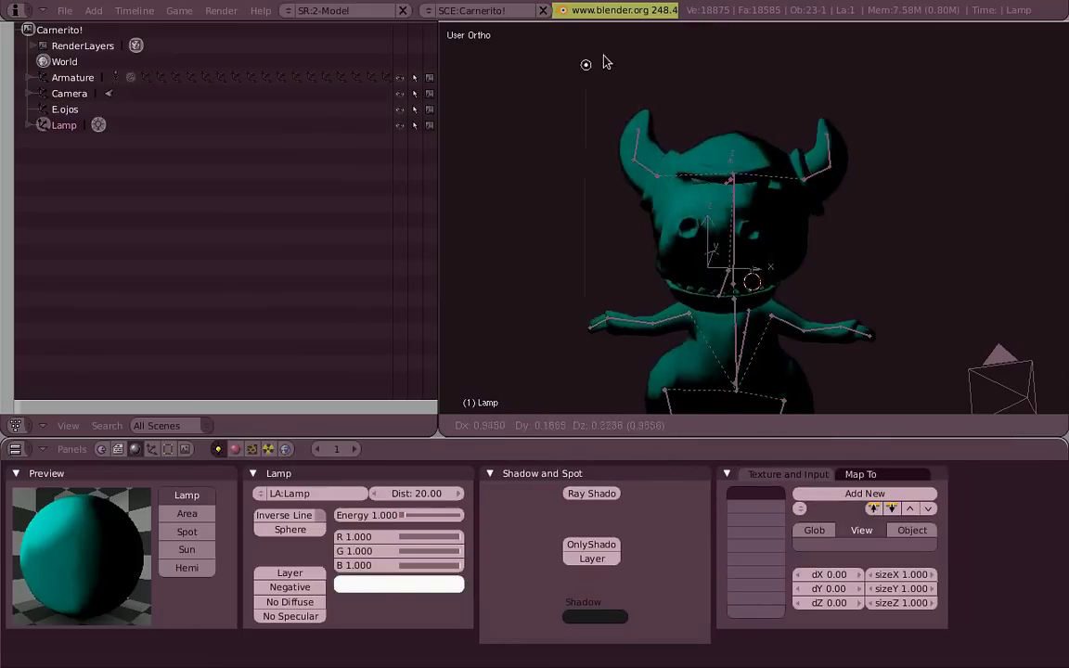
click(468, 57)
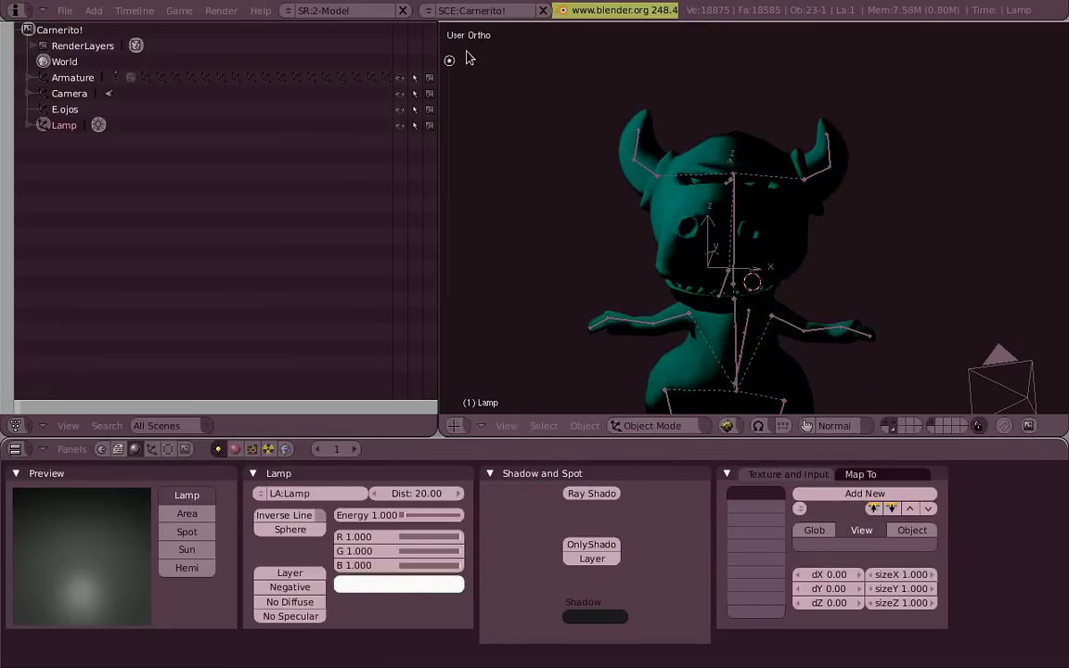
Try a duplicate of the lamp on the opposite side of the character, then delete the copy
scroll(691, 314, down, 1)
key(shift+d)
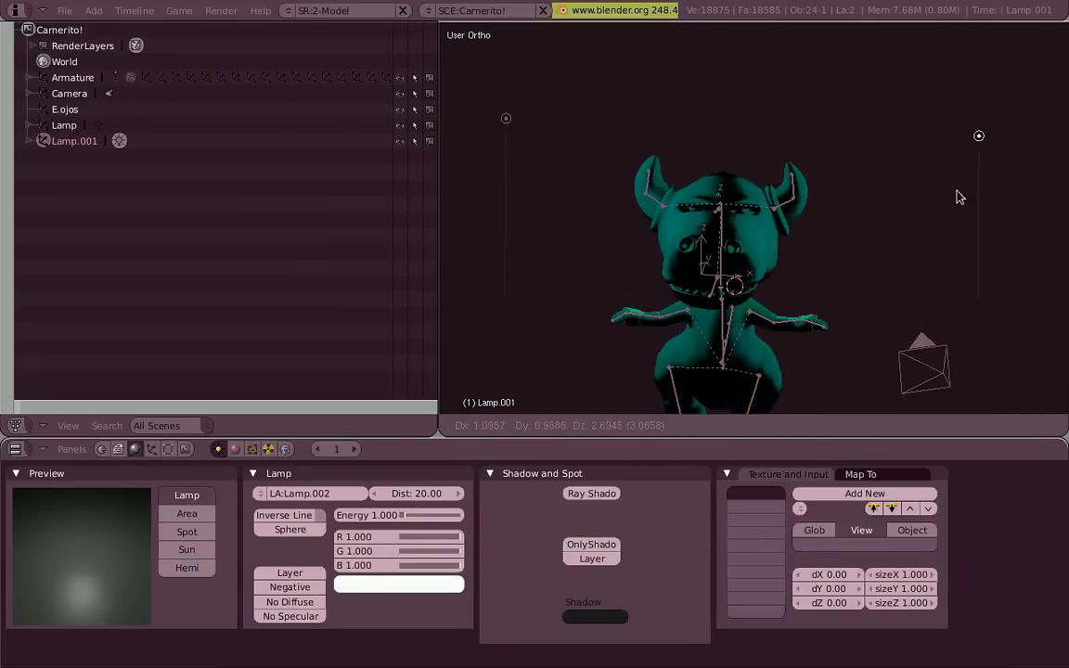
click(959, 275)
key(x)
click(958, 270)
Move the remaining lamp closer to the character, up and beside its head, and reselect the body
right_click(506, 121)
key(g)
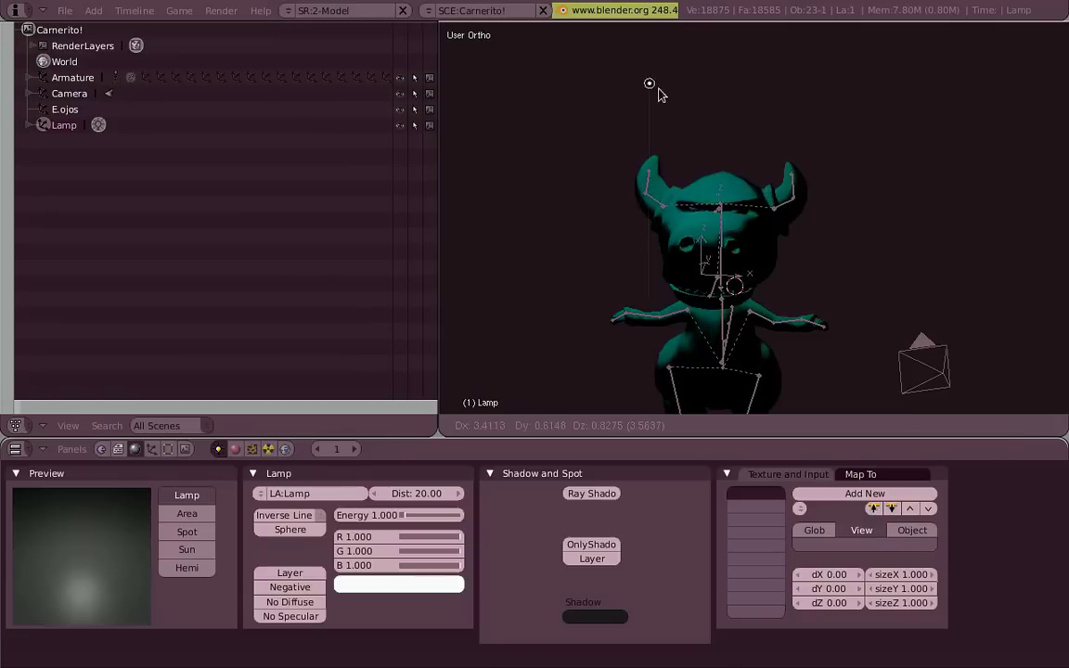
click(565, 91)
right_click(739, 186)
scroll(740, 192, up, 2)
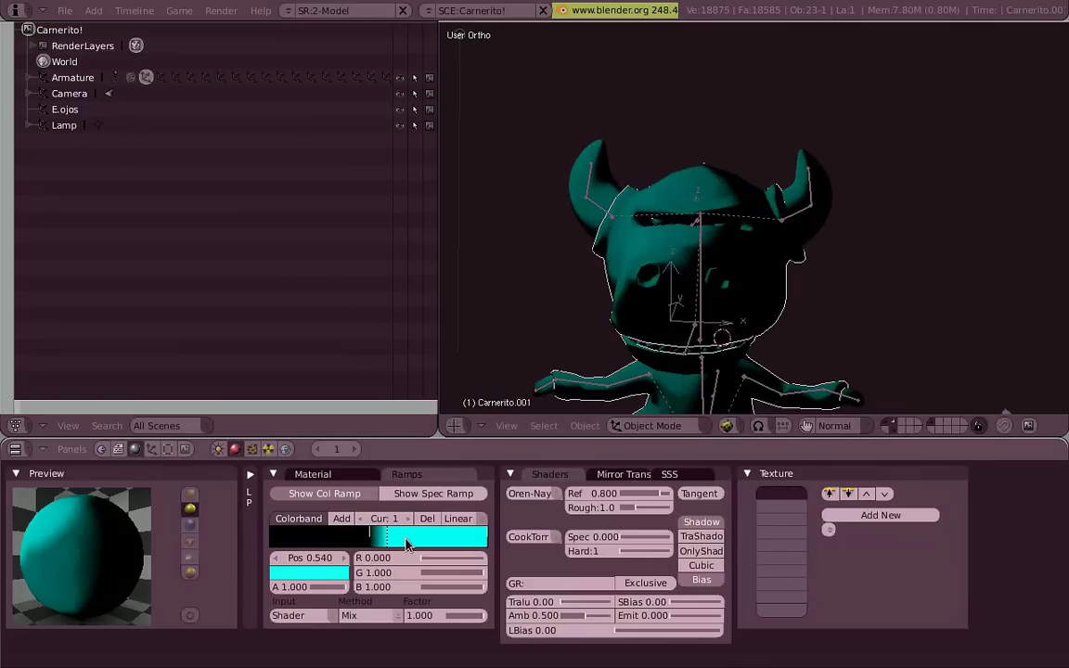
Move the cyan ramp stop to position 1.000 and recolour the black stop white
mouse_move(374, 537)
mouse_down()
mouse_move(346, 538)
mouse_move(513, 546)
mouse_up()
click(344, 575)
click(411, 507)
middle_drag(767, 282, 711, 272)
scroll(730, 254, up, 3)
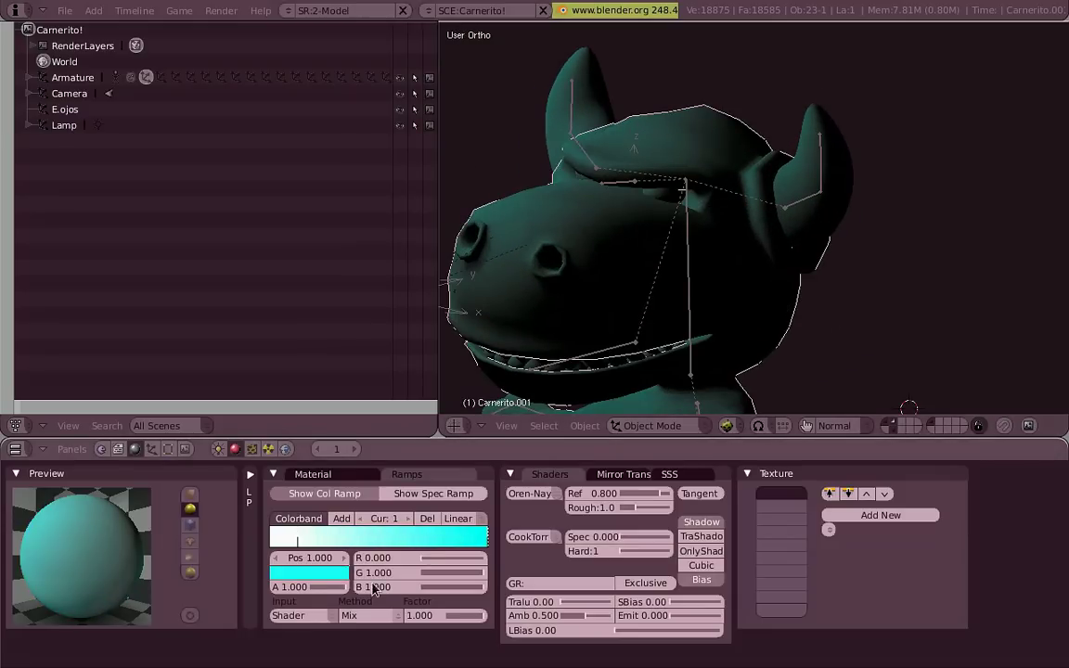
Set the colour ramp's input to Result and view the character from the front
click(311, 619)
click(328, 557)
scroll(775, 333, down, 2)
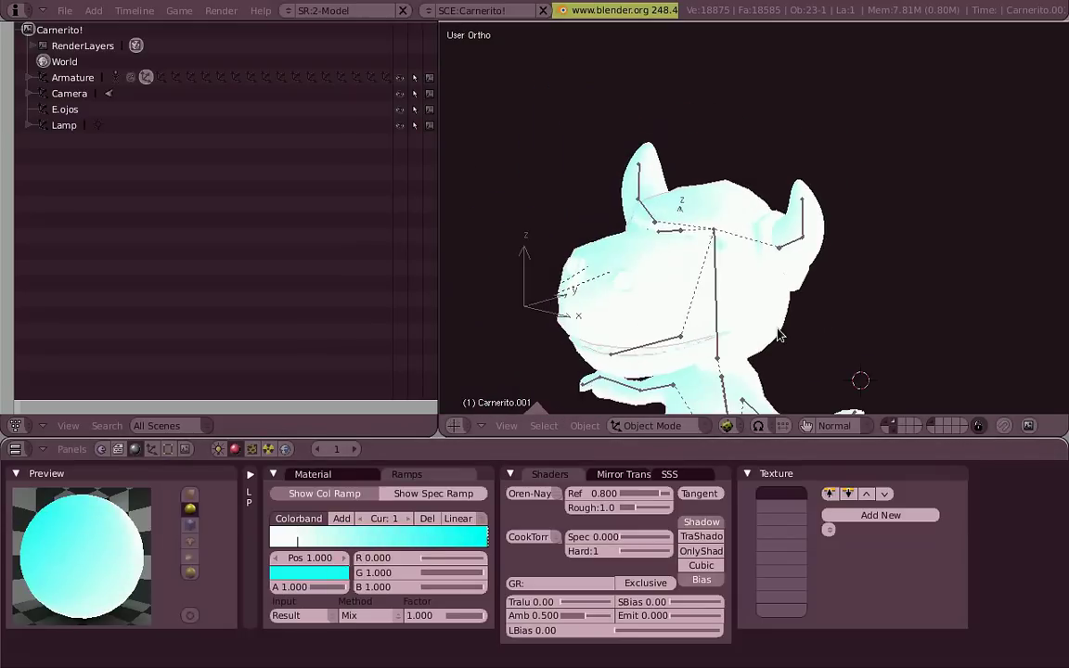
middle_drag(780, 336, 832, 270)
key(KP_1)
shift+middle_drag(840, 338, 847, 185)
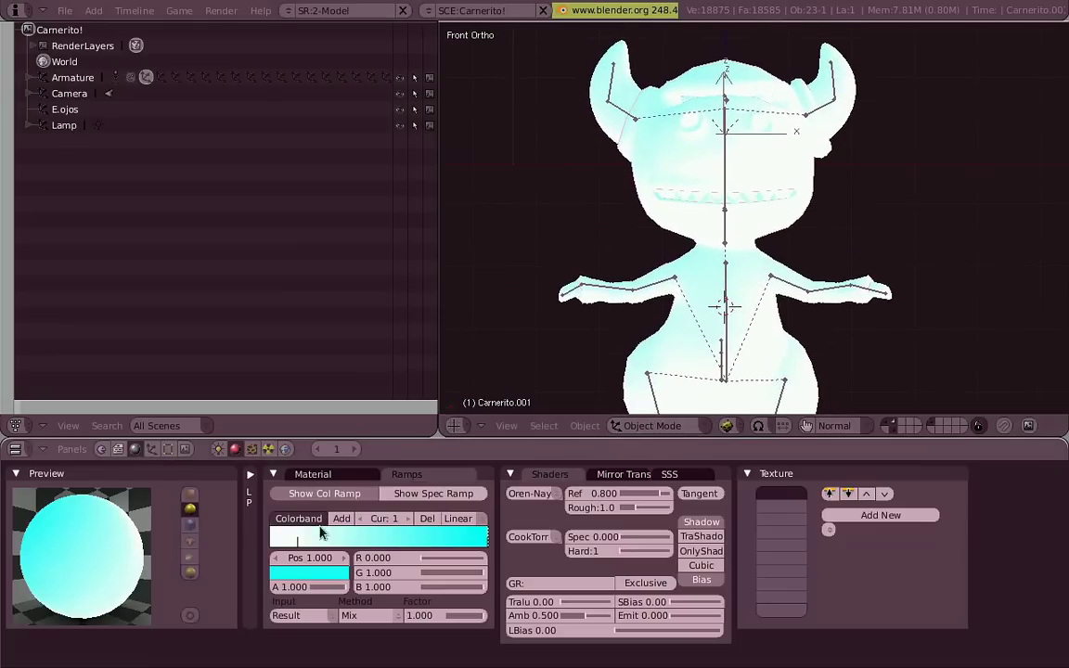
Move the white stop to the ramp's start, trying the cyan stop at position 0.590 before returning it to 1.000
drag(270, 549, 268, 547)
drag(486, 538, 406, 538)
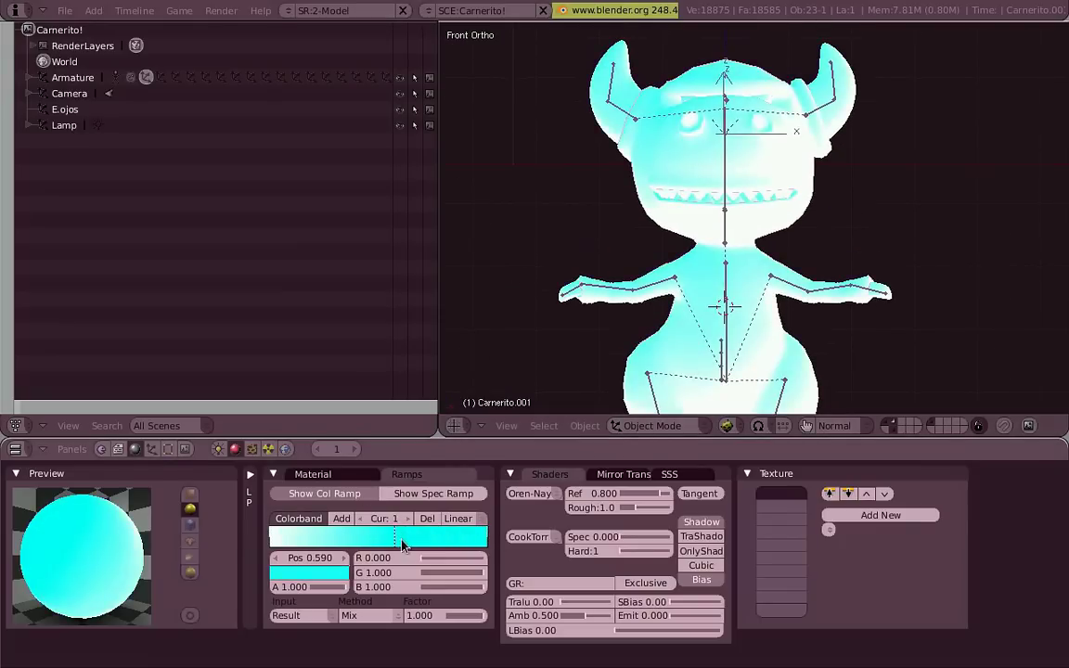
drag(401, 539, 501, 536)
Reposition the lamp in front view so it sits beside and above the character's head, and reselect the body
scroll(826, 299, down, 3)
key(KP_3)
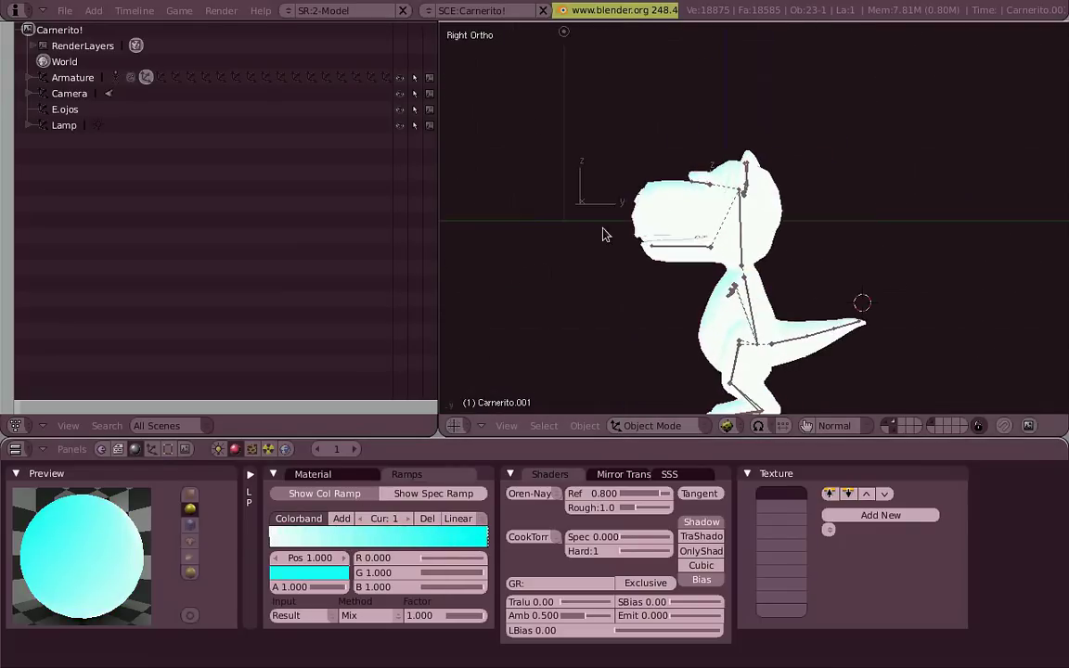
key(KP_1)
right_click(957, 232)
key(g)
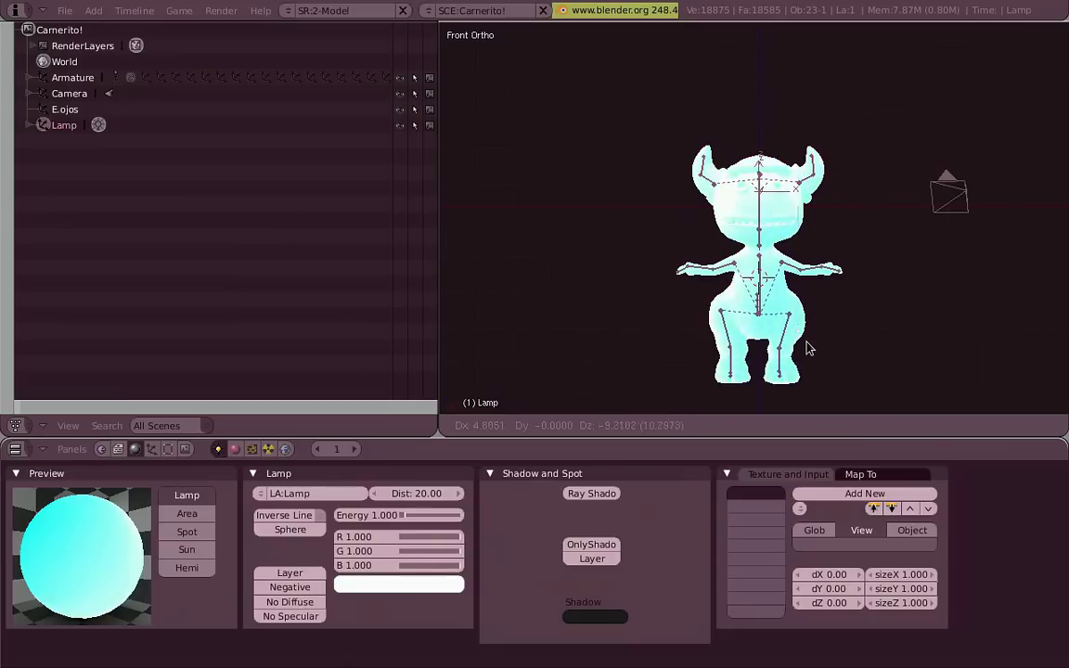
click(643, 266)
scroll(720, 278, up, 2)
key(g)
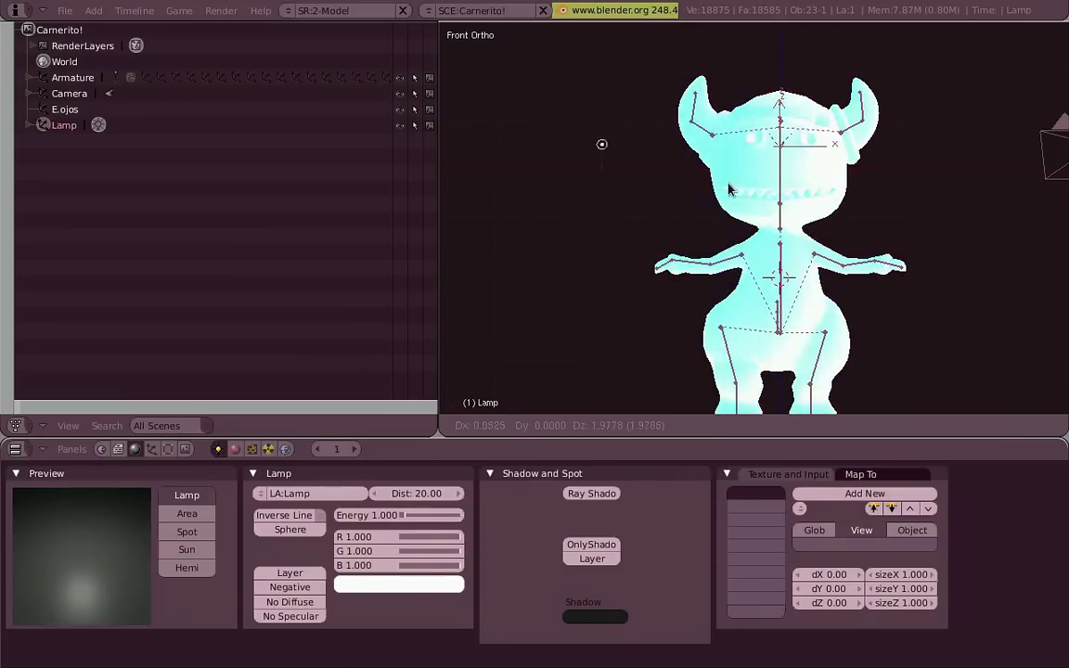
right_click(870, 186)
shift+middle_drag(870, 185, 851, 218)
key(g)
click(793, 112)
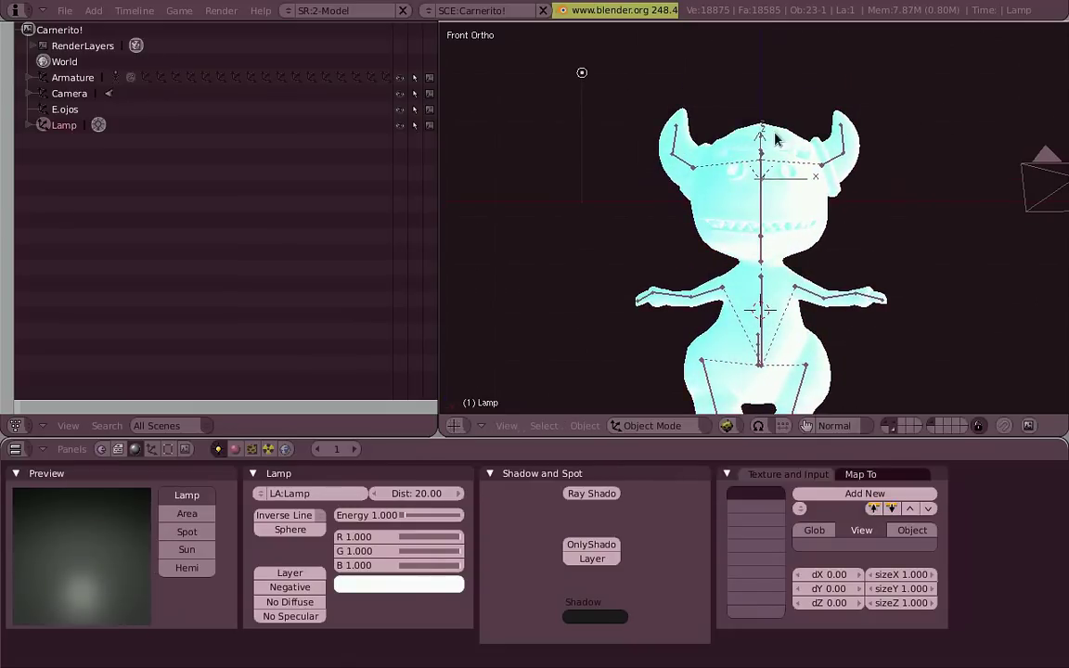
right_click(705, 232)
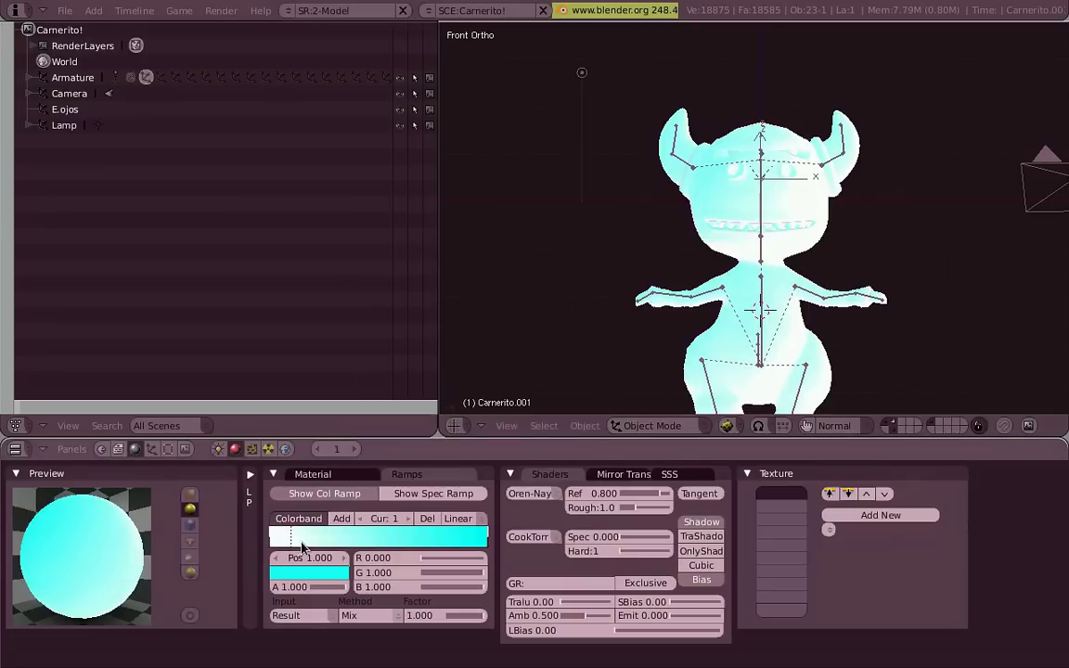
Try black and then greys of 0.361 and 0.094 as the colour of the ramp's first stop at position 0.000
click(311, 575)
drag(297, 538, 185, 608)
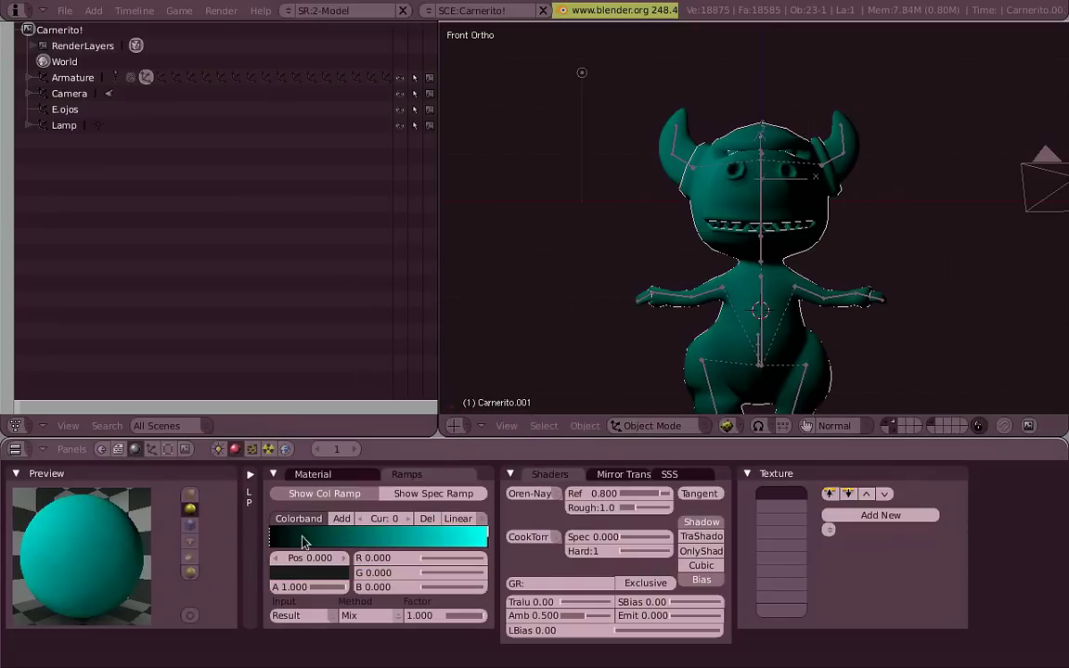
click(314, 576)
drag(320, 560, 323, 564)
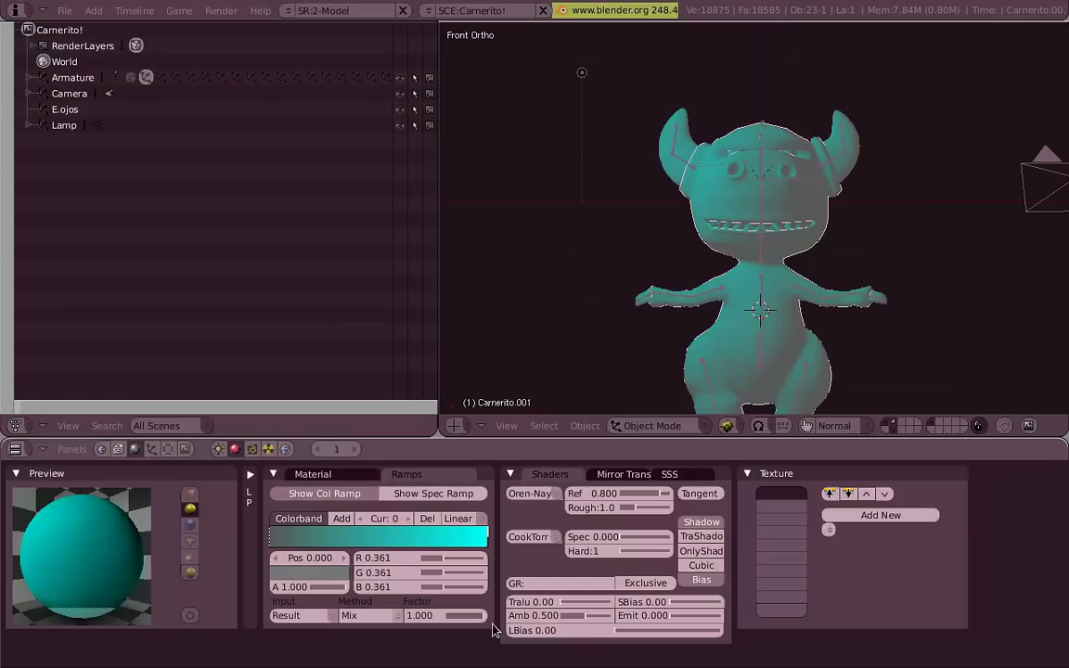
click(318, 572)
scroll(839, 243, up, 2)
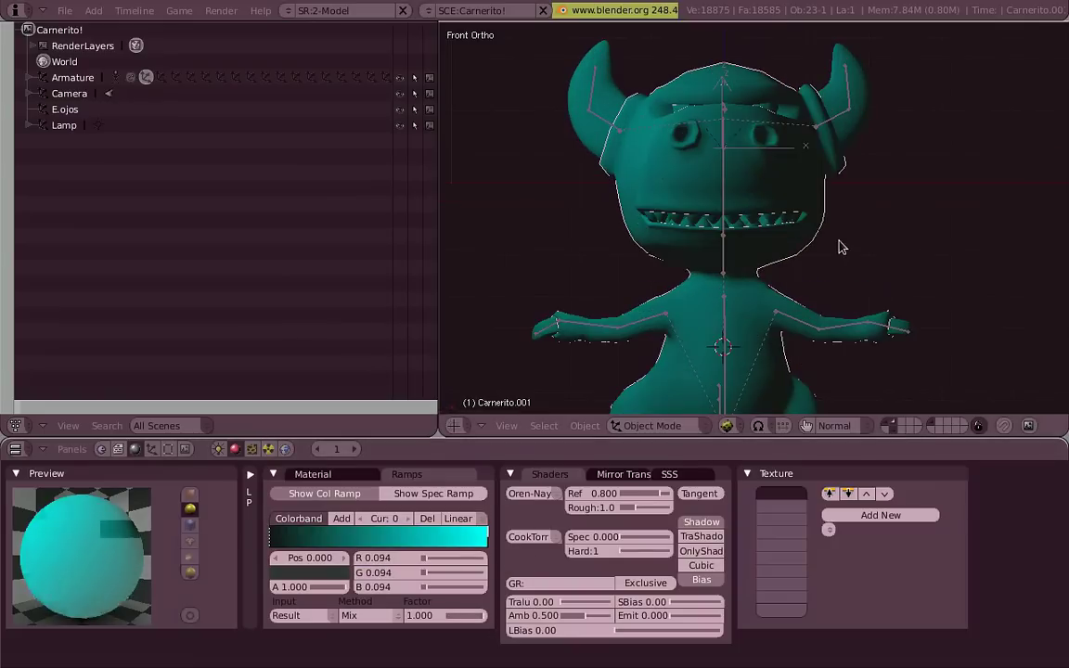
scroll(811, 238, up, 3)
Set the ramp's first stop to a grey of 0.259 and check the shading from the side and front
click(306, 571)
drag(306, 545, 307, 557)
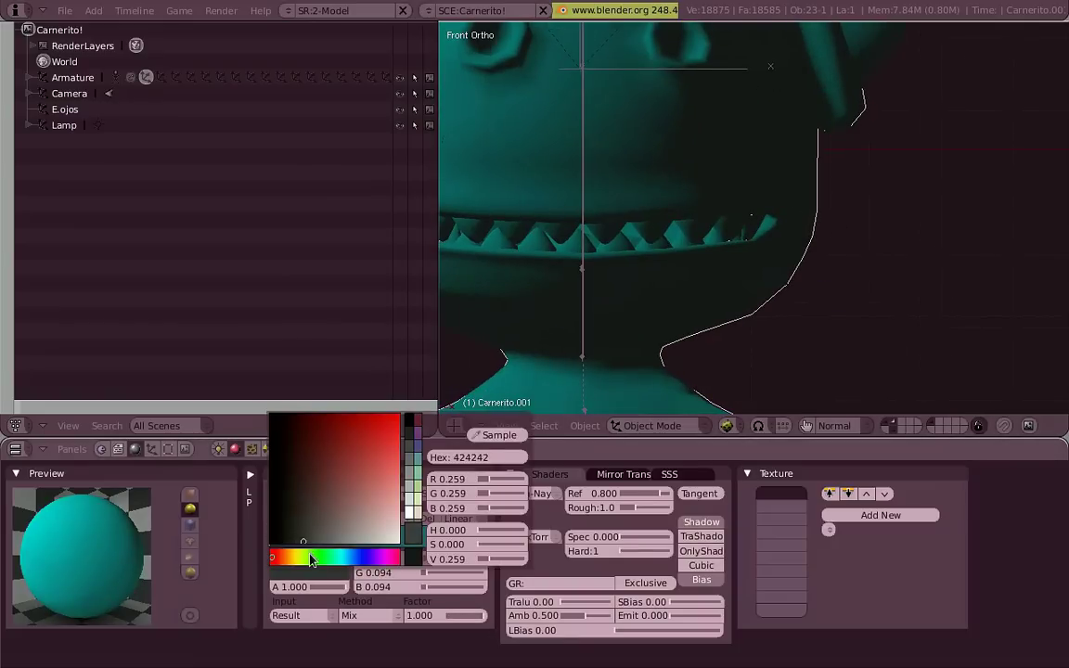
scroll(769, 321, down, 4)
key(KP_3)
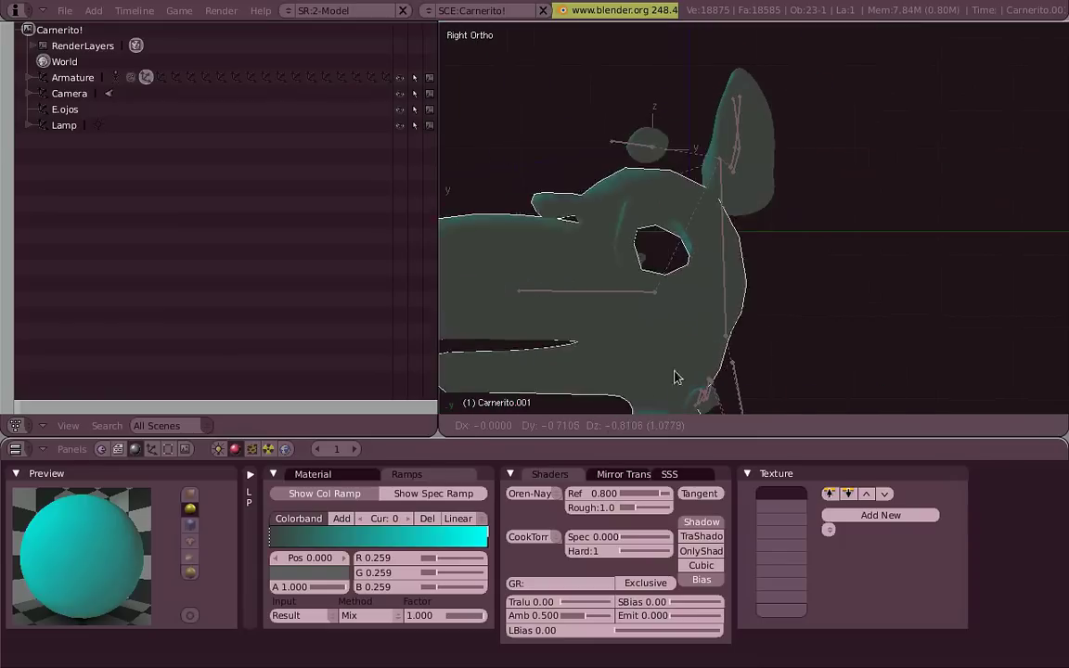
middle_drag(676, 375, 665, 331)
key(KP_3)
scroll(743, 291, down, 4)
key(KP_1)
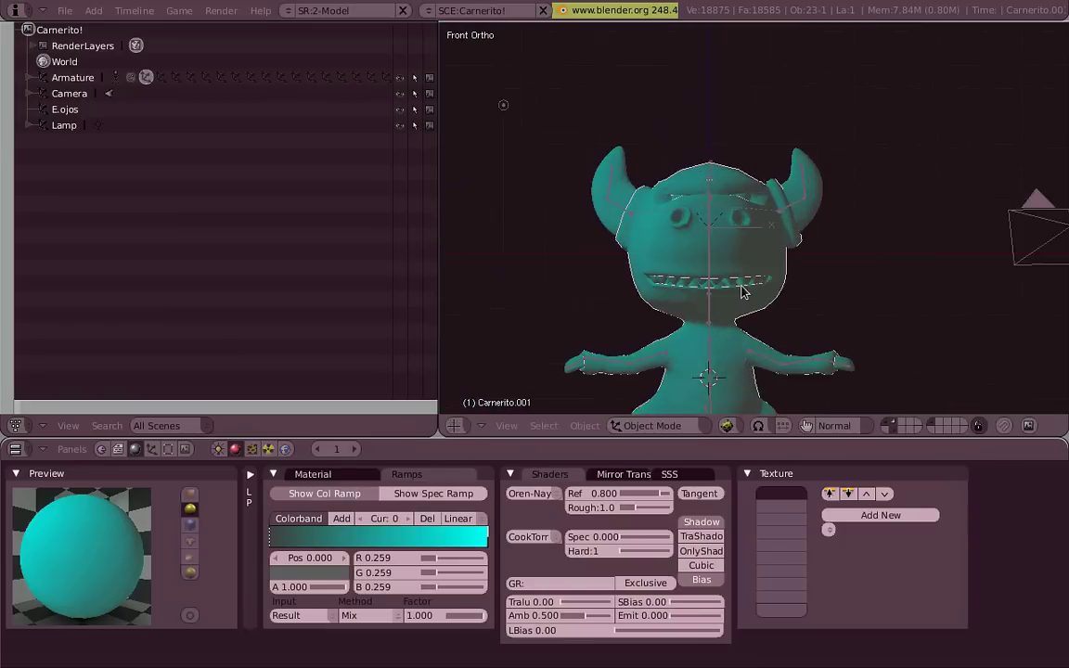
scroll(732, 268, up, 1)
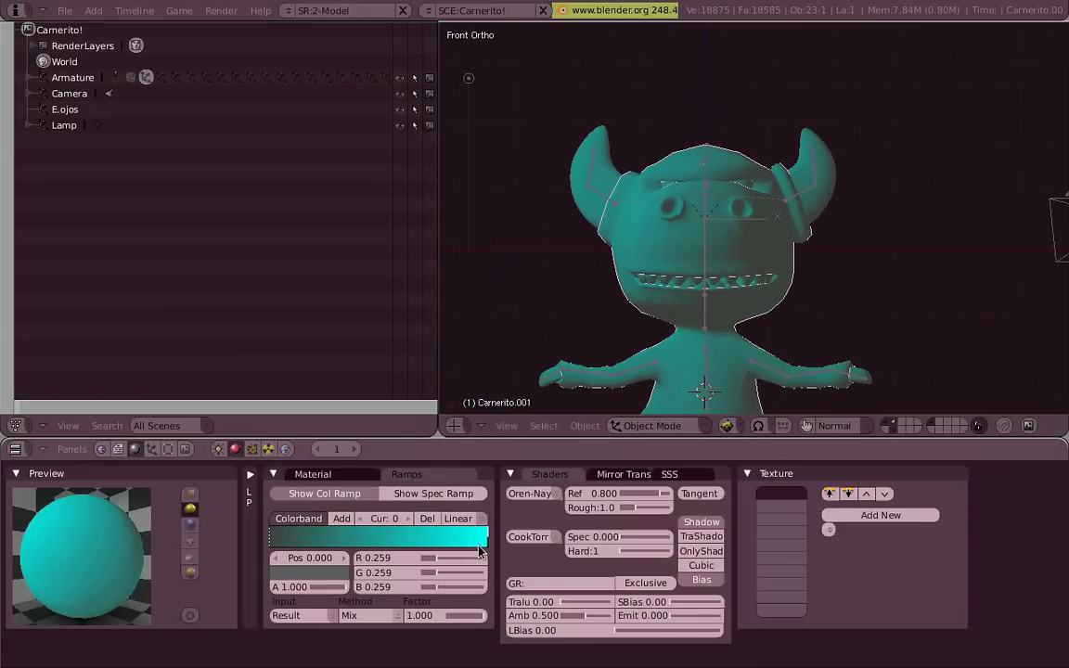
Recolour the cyan stop orange-red with R 1.000, G 0.233, B 0.146 and place it at position 0.857
drag(488, 540, 413, 542)
click(336, 575)
drag(339, 557, 274, 562)
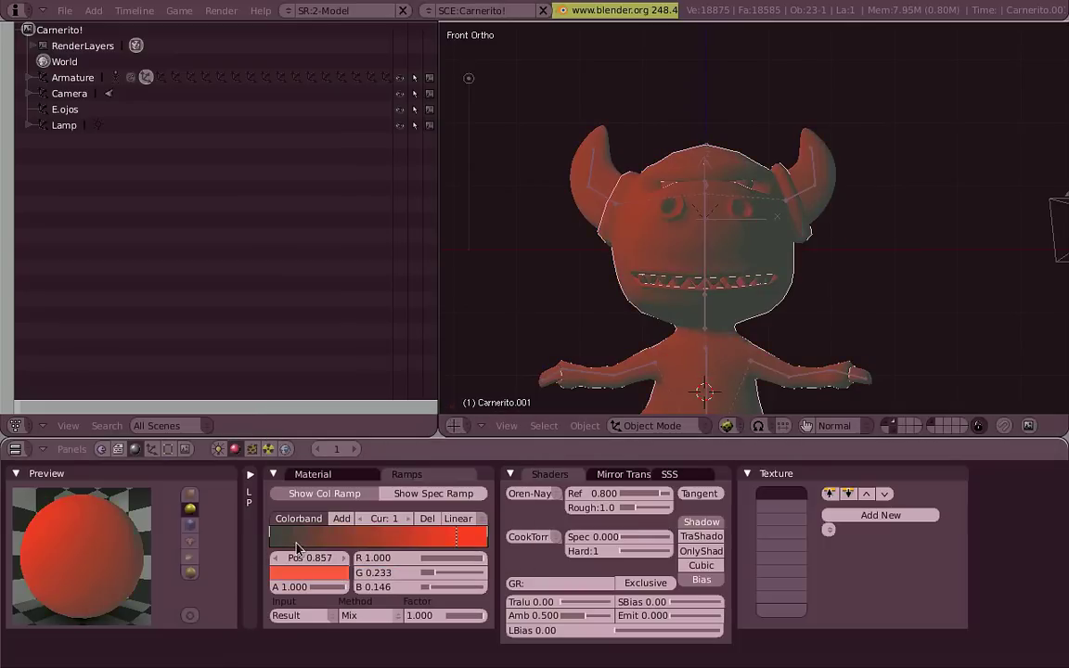
Recolour the grey stop dark red with R 0.444, G 0.000, B 0.000 at position 0.027
click(310, 573)
drag(365, 510, 404, 408)
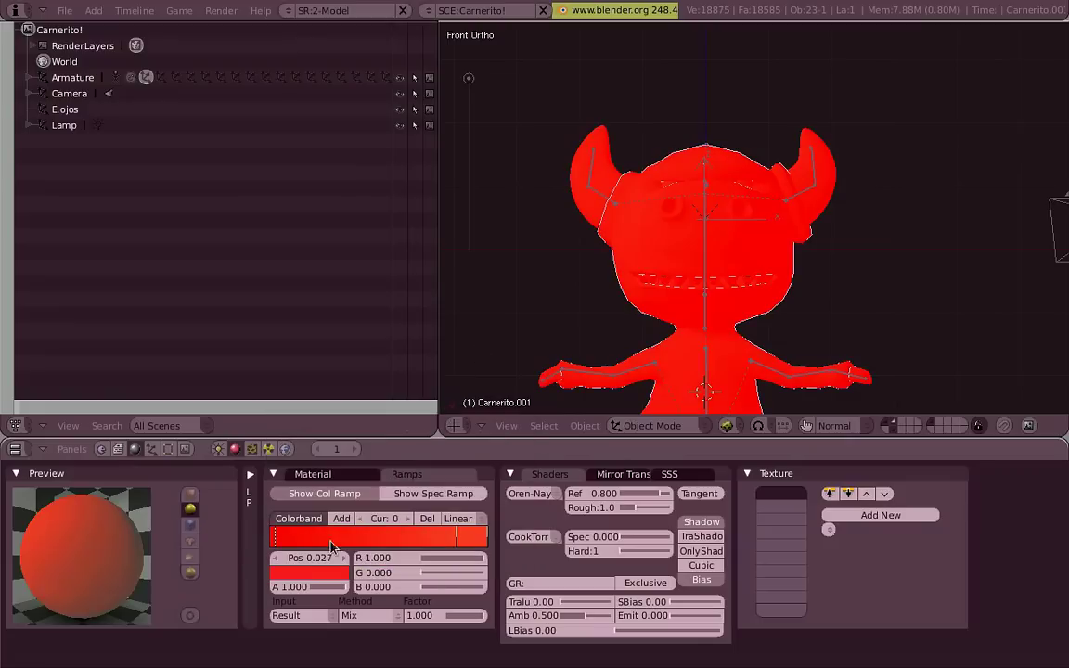
click(329, 573)
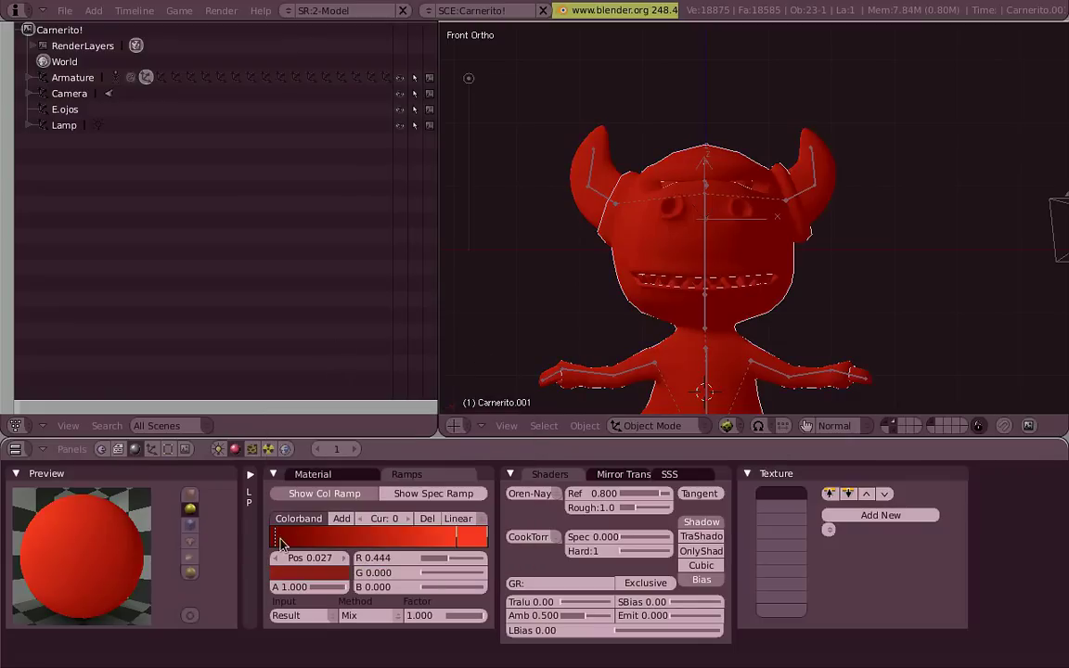
Move the dark red stop farther along the ramp and give the ramp's start a darker red stop with R 0.132
drag(279, 537, 304, 541)
click(299, 577)
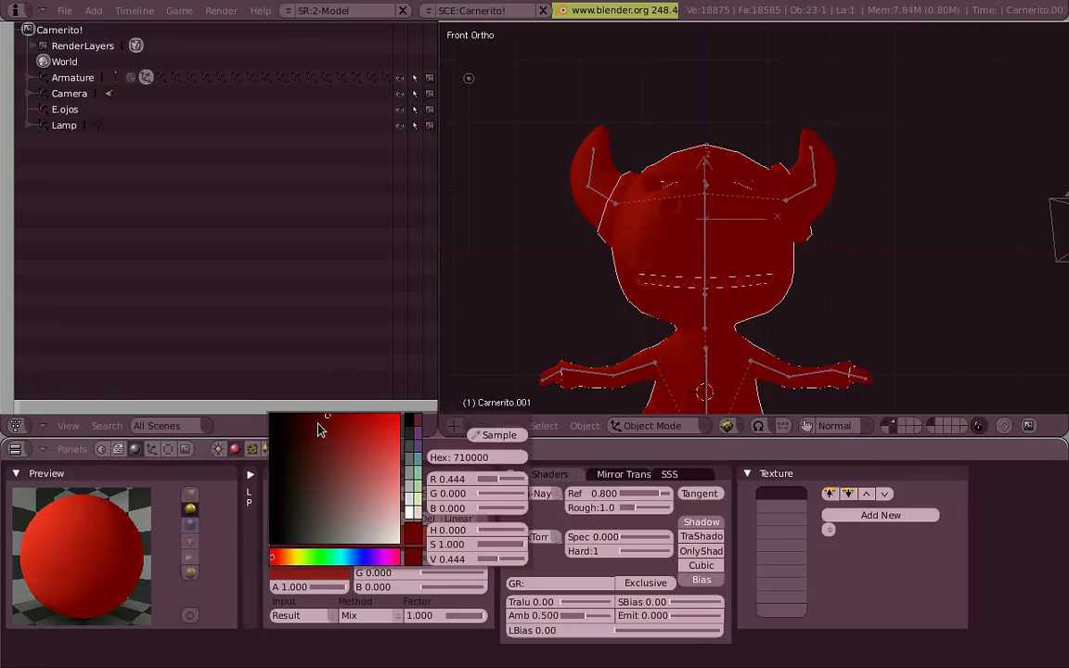
drag(306, 394, 295, 394)
click(306, 573)
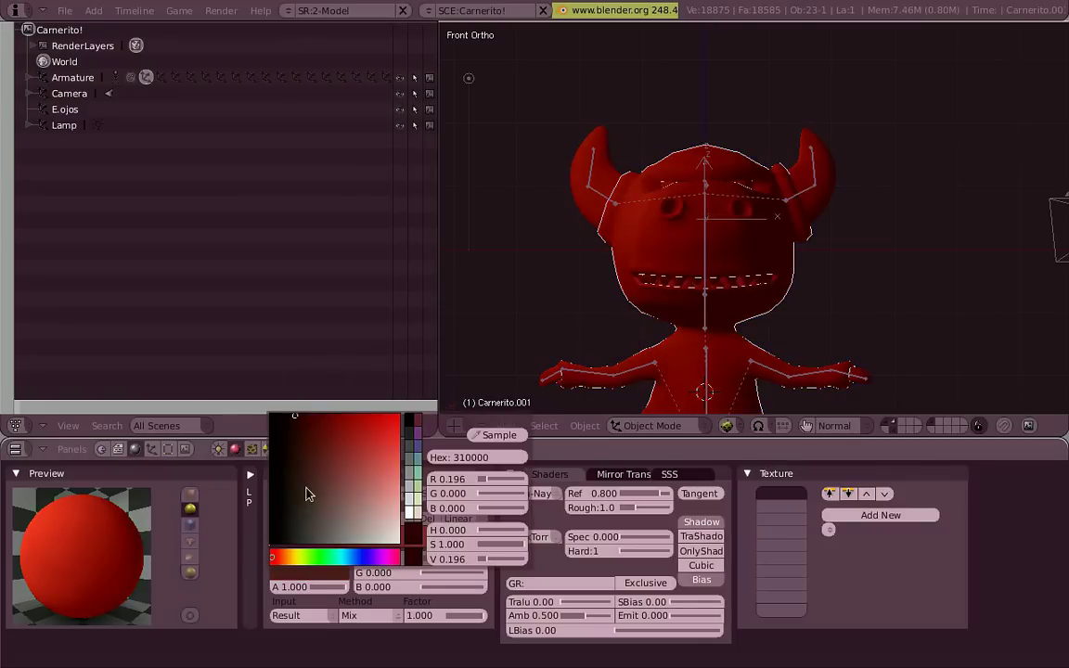
Move the orange-red stop to position 1.000 and the dark red stop to position 0.273
click(379, 544)
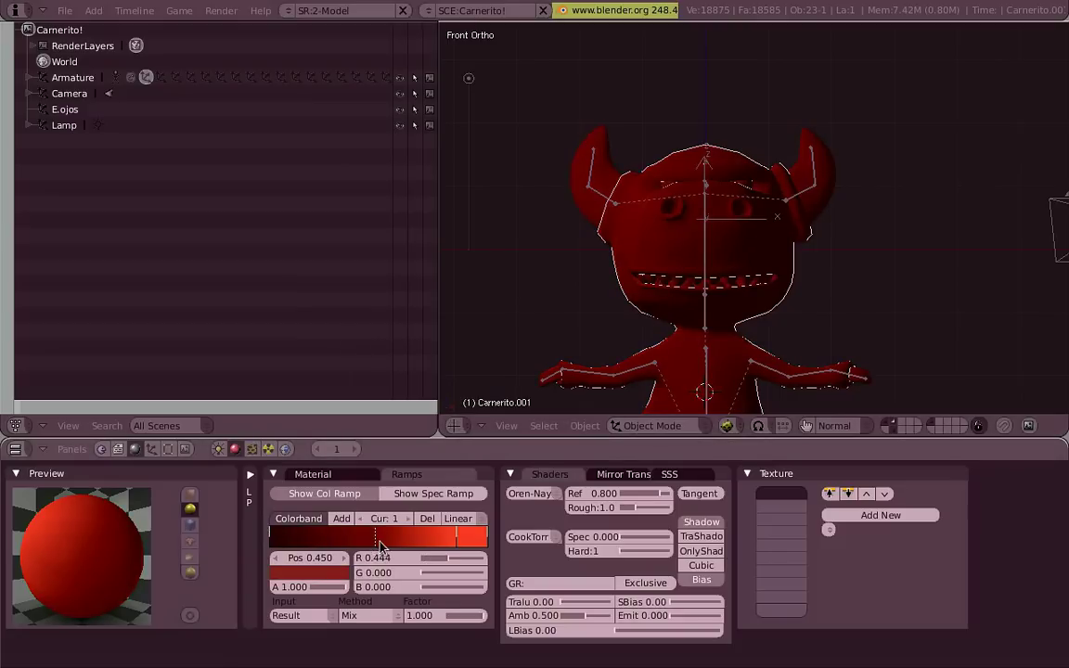
click(481, 546)
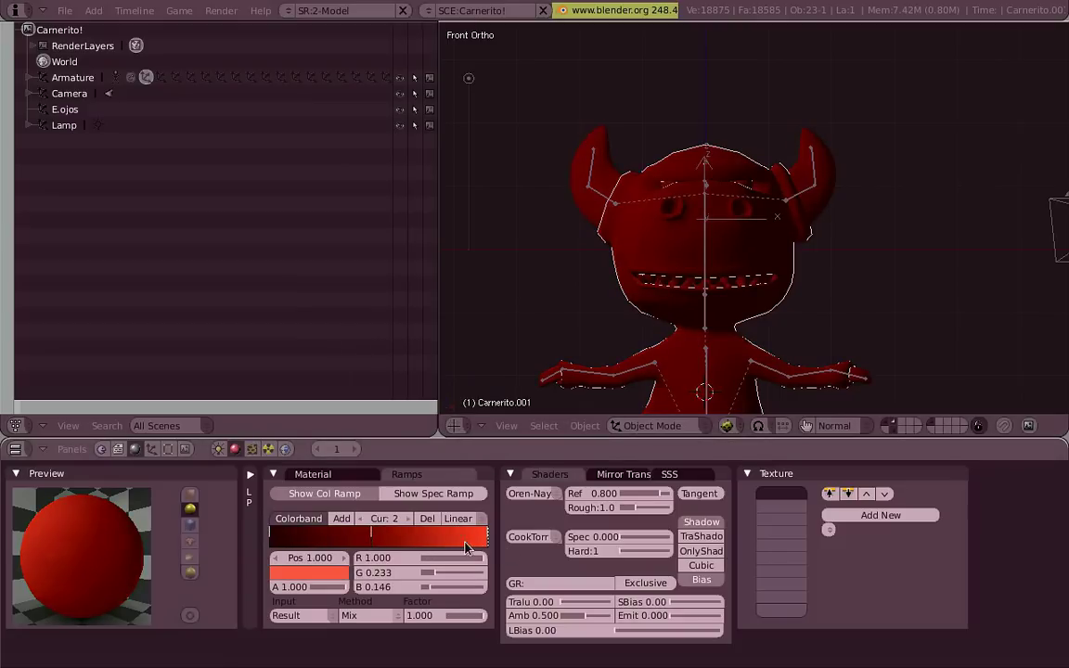
mouse_move(354, 541)
mouse_down()
mouse_move(316, 540)
mouse_move(416, 545)
mouse_up()
Try an extra red stop at position 0.763 between the dark red and orange-red stops, and move the dark red stop to 0.500
ctrl+click(413, 540)
scroll(635, 336, down, 2)
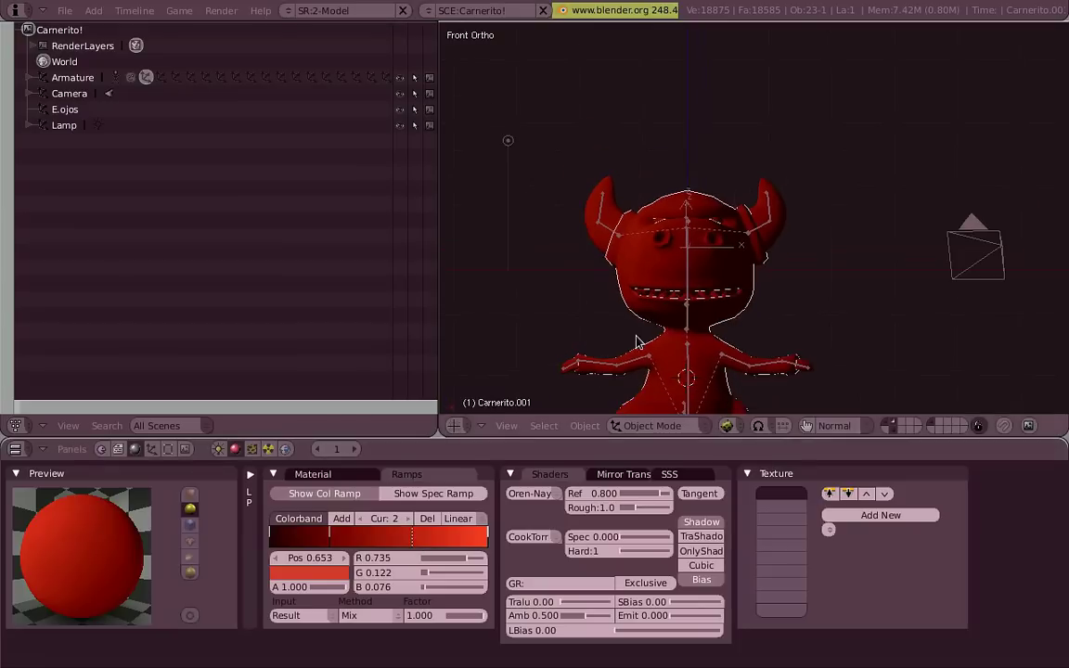
shift+scroll(727, 312, down, 4)
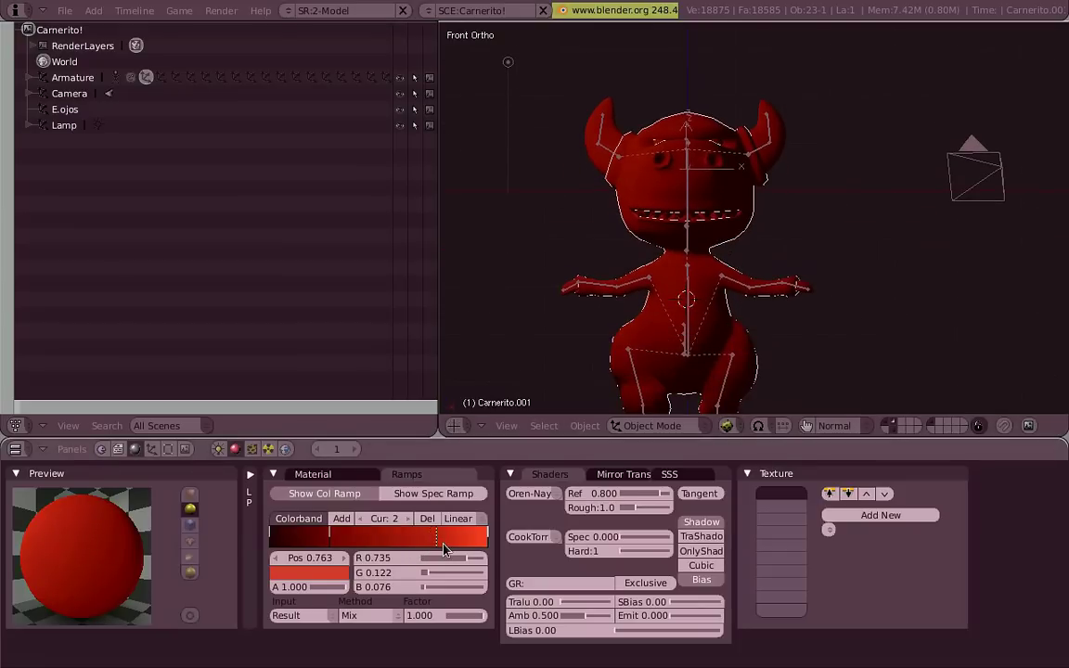
click(329, 538)
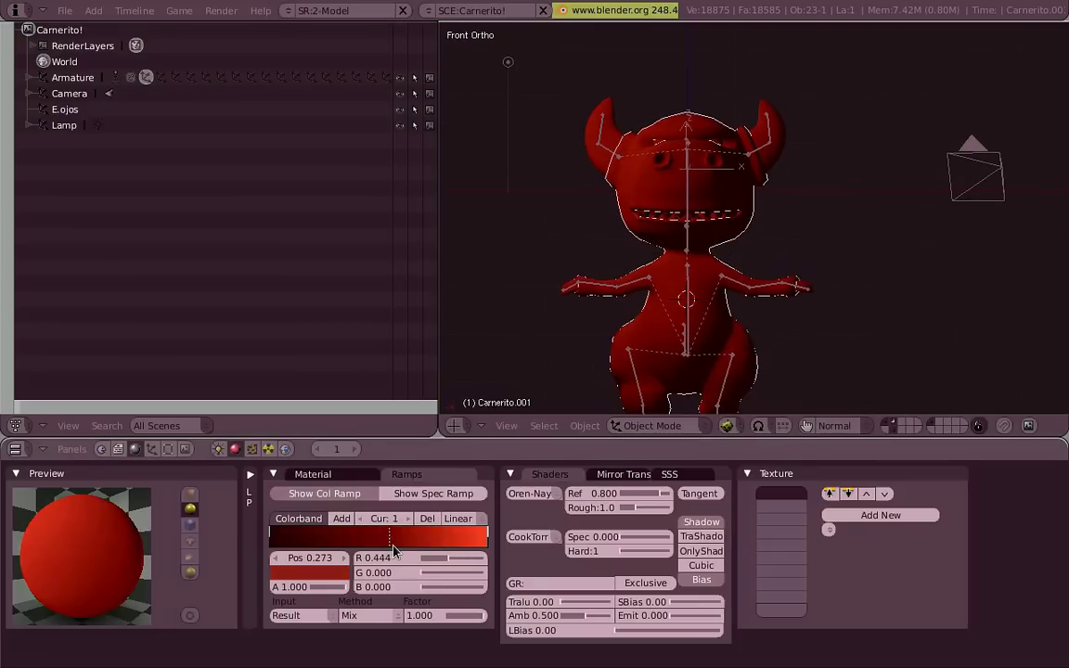
drag(393, 551, 379, 551)
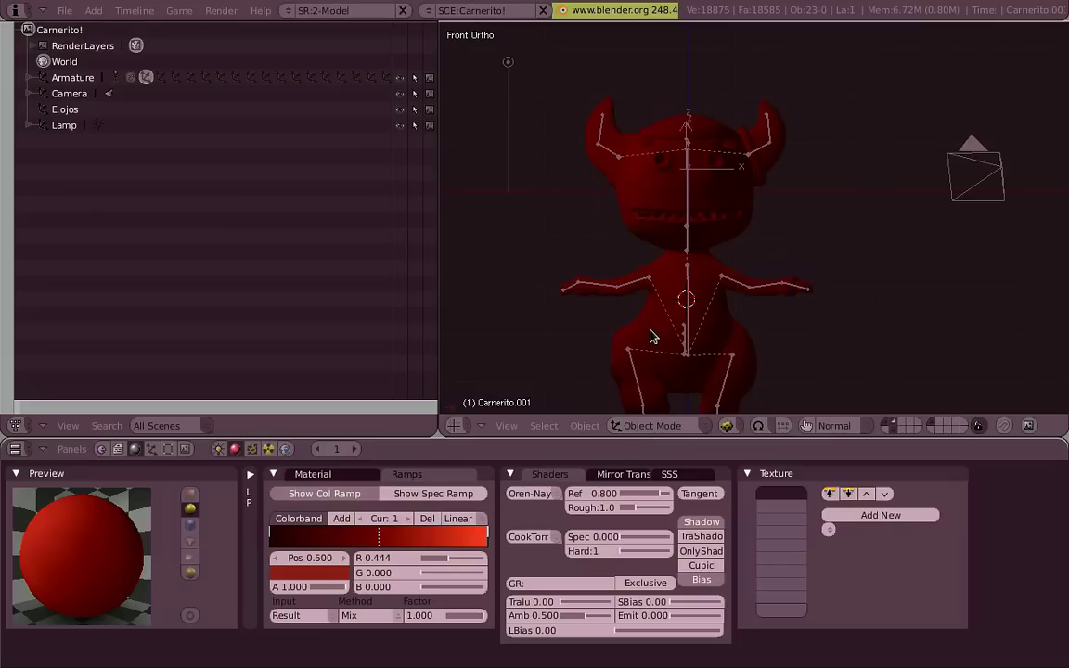
Make the 3D view slightly taller by shifting its border with the material settings area
click(508, 430)
drag(554, 438, 557, 481)
click(480, 469)
click(496, 471)
click(481, 470)
click(507, 472)
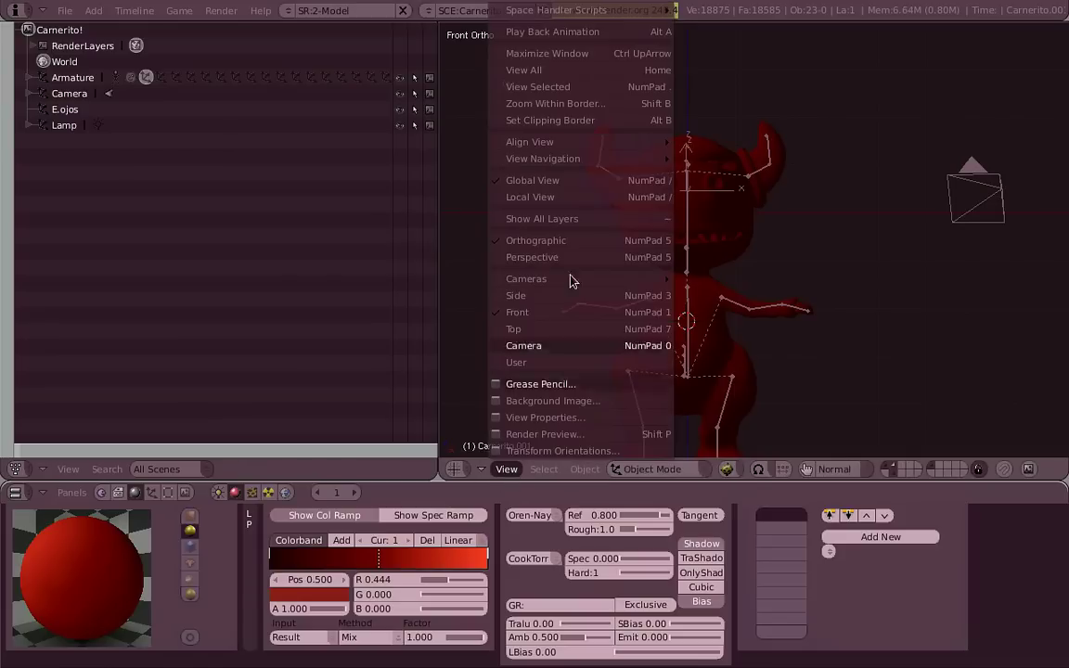
mouse_move(595, 17)
drag(638, 491, 665, 429)
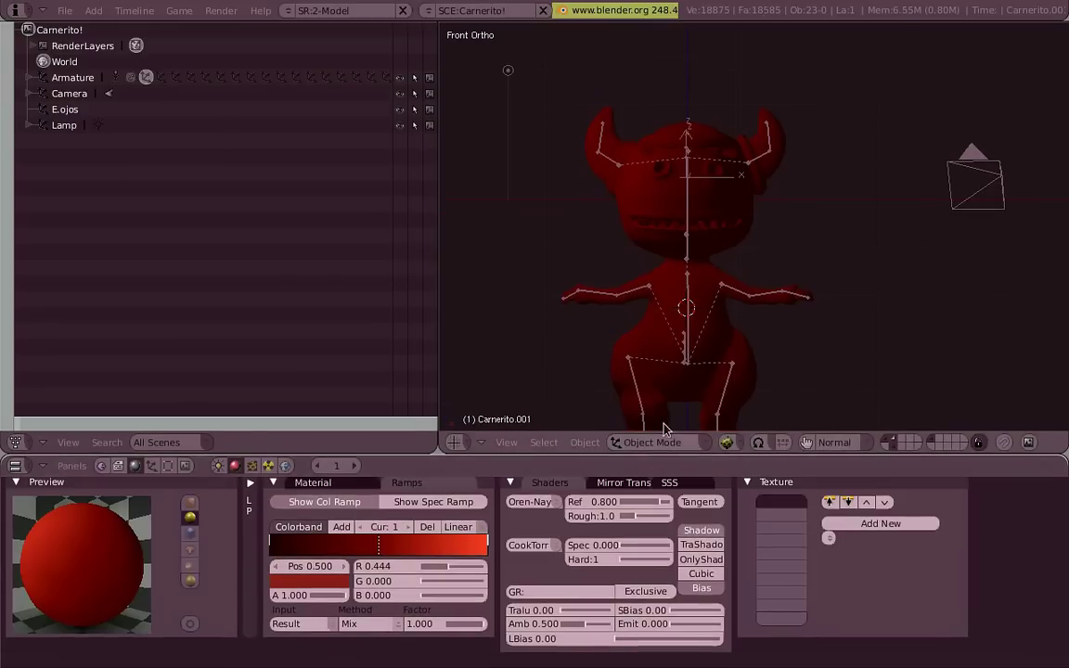
Add an orange-red stop before the ramp's end and recolour the end stop pale pink with R 1.000, G 0.645, B 0.605
scroll(791, 274, down, 2)
key(KP_3)
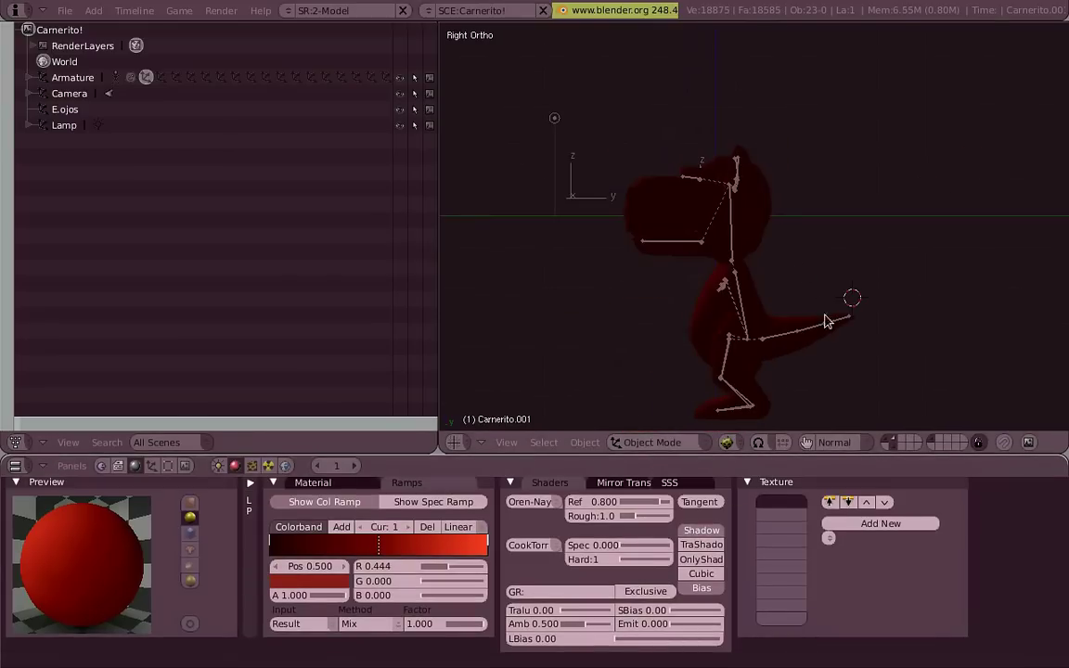
shift+middle_drag(836, 265, 842, 237)
scroll(841, 222, up, 2)
key(KP_1)
drag(489, 553, 470, 554)
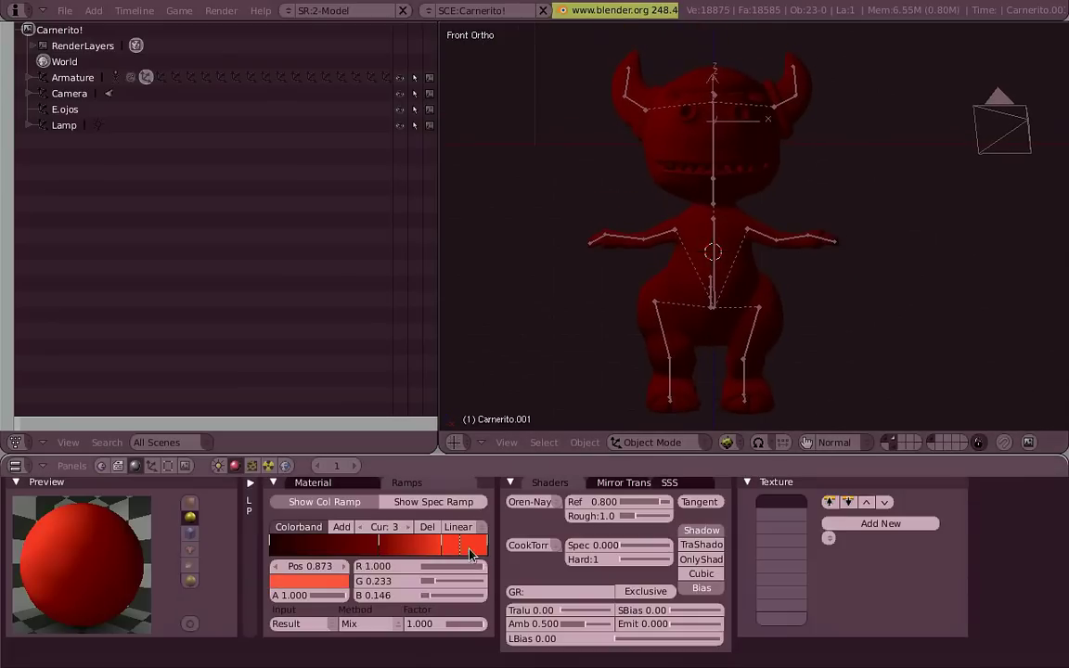
click(345, 583)
drag(426, 508, 429, 504)
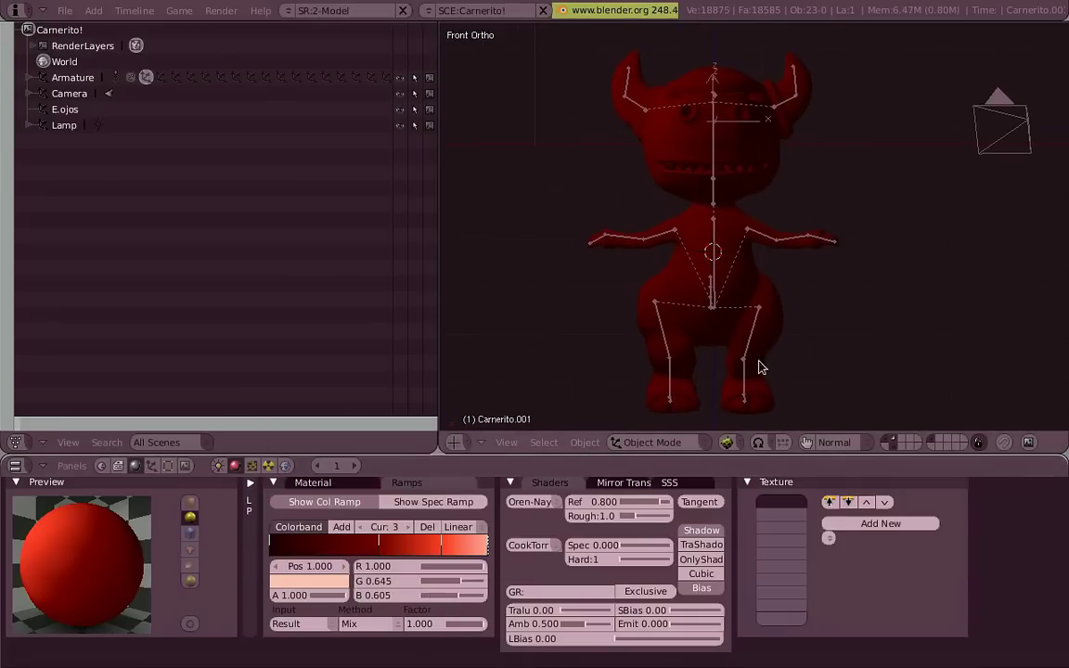
Shift the dark red stop toward the ramp's start, the orange-red stop to position 0.580 and the pale pink stop to 0.757
drag(389, 548, 339, 548)
drag(443, 548, 397, 547)
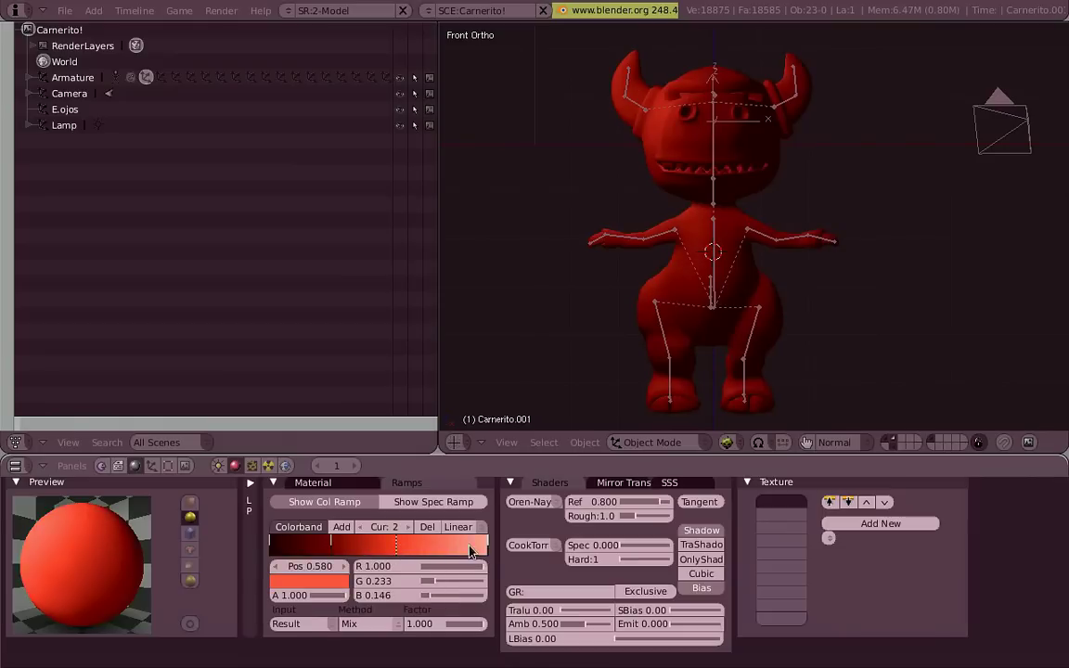
drag(483, 549, 432, 555)
middle_drag(720, 295, 638, 318)
key(KP_1)
Set the ramp's interpolation to B-Spline and fine-tune the pale pink stop's position
click(457, 527)
click(447, 421)
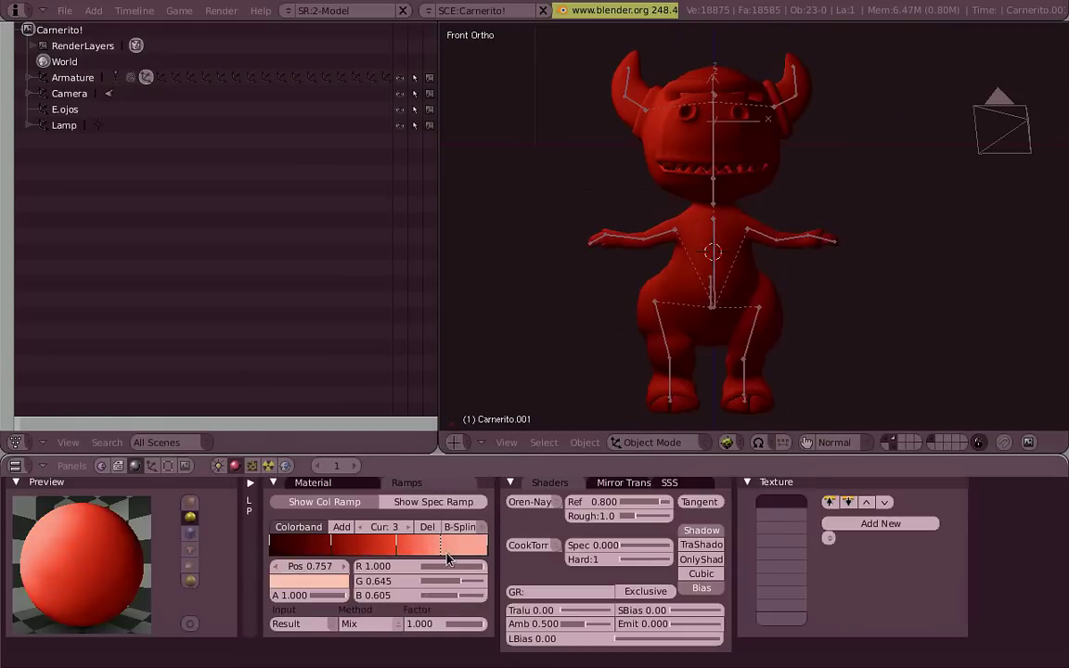
drag(446, 557, 453, 551)
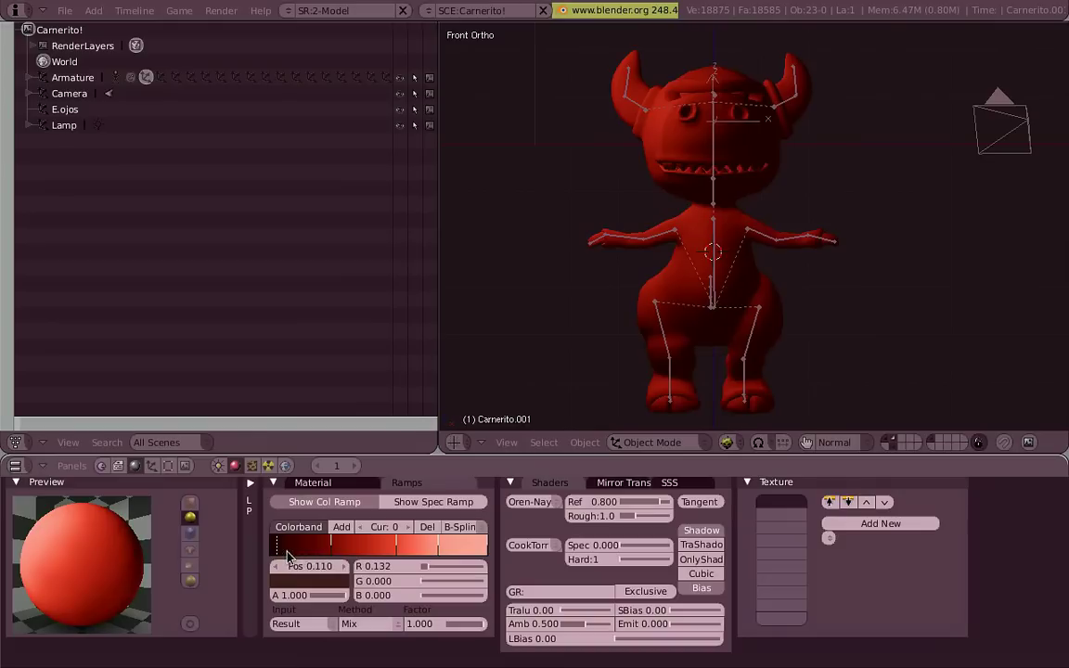
Remove the dark red stop from the colour ramp and shift the orange-red and pale pink stops toward its start
drag(333, 551, 302, 551)
drag(394, 551, 348, 548)
click(425, 529)
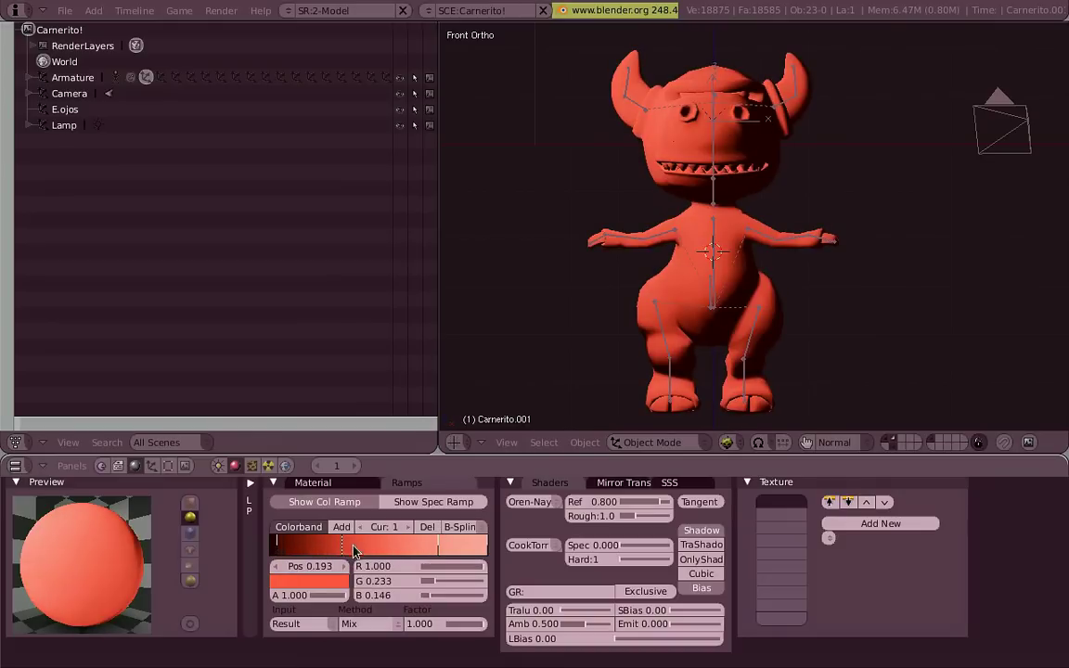
drag(443, 551, 429, 550)
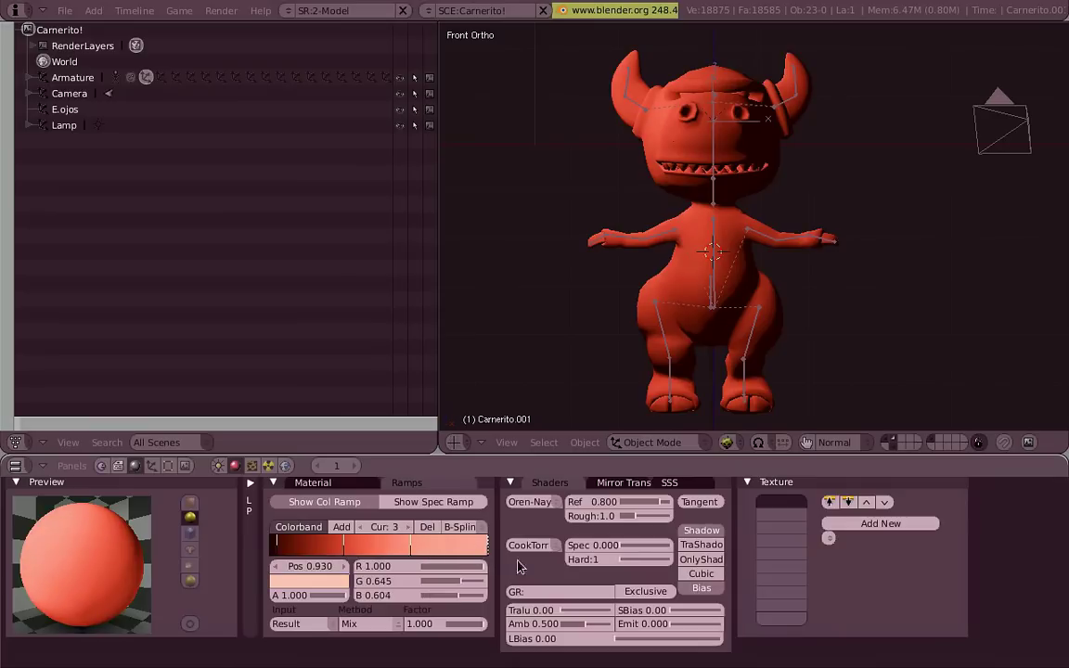
Recolour the ramp's end stop white and move the pale pink stop to position 0.777
click(336, 581)
click(415, 571)
drag(416, 554, 445, 552)
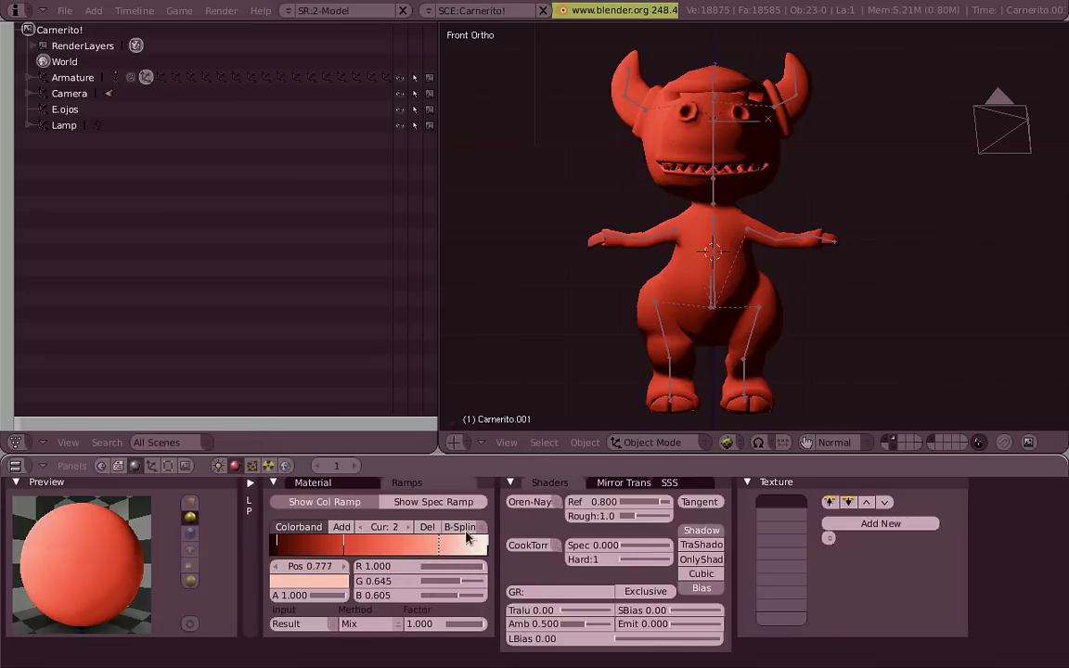
Set the colour ramp's interpolation to Linear and check the shading from the front
click(466, 529)
click(477, 487)
middle_drag(612, 227, 734, 211)
key(KP_1)
Move the lamp slightly higher and farther from the character in the front view
scroll(738, 203, down, 2)
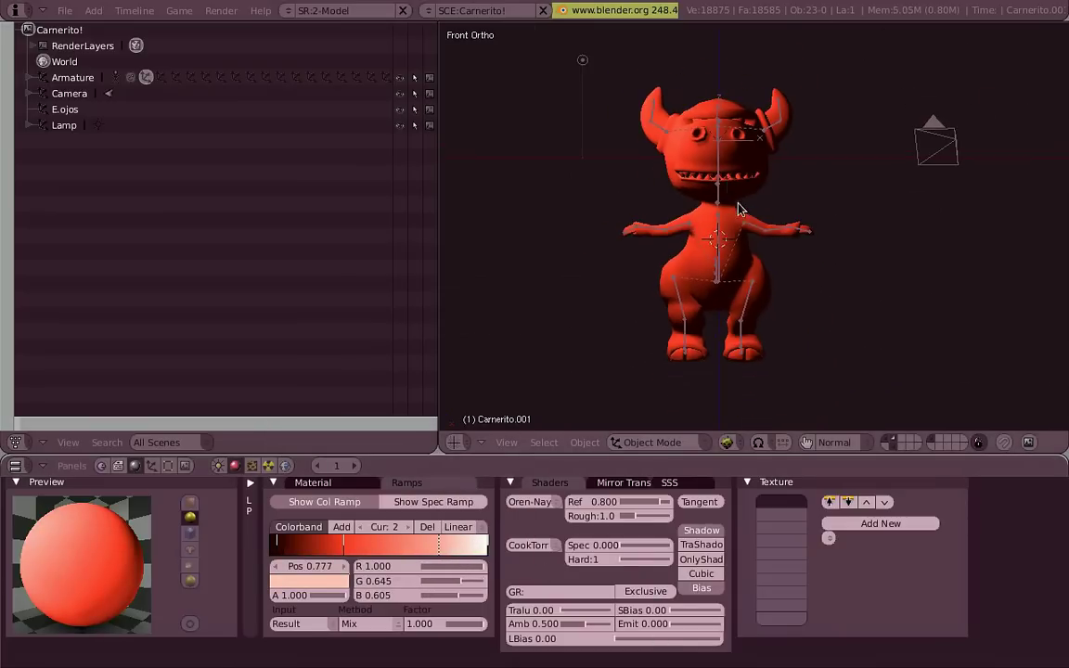
right_click(597, 64)
key(g)
click(543, 40)
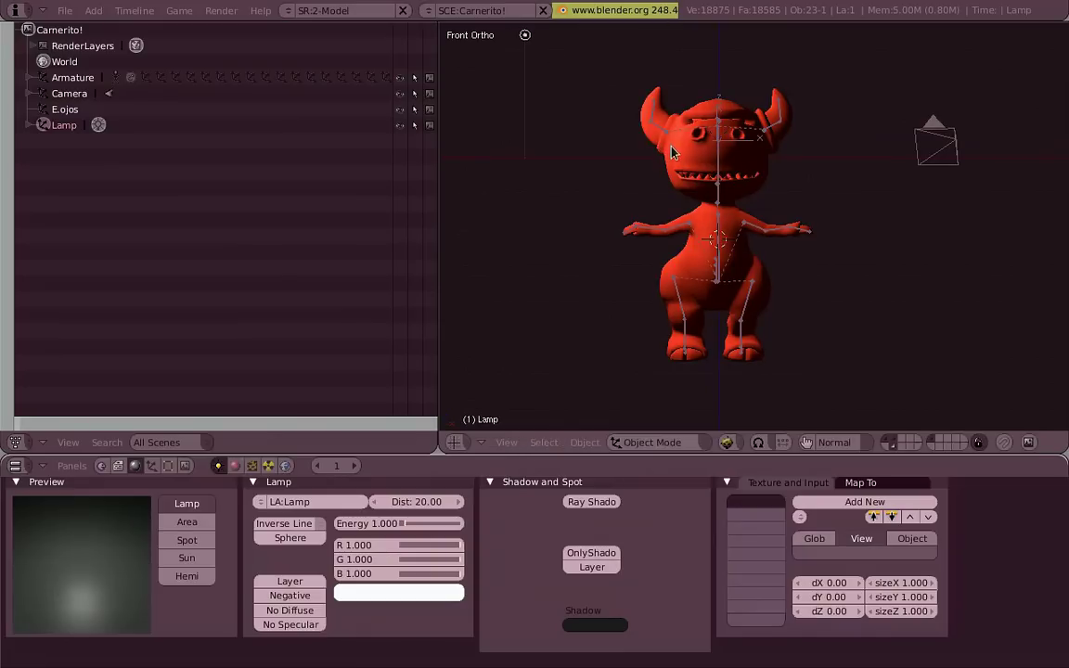
Select the character's body and set its Oren-Nayar roughness to 2.0
right_click(721, 296)
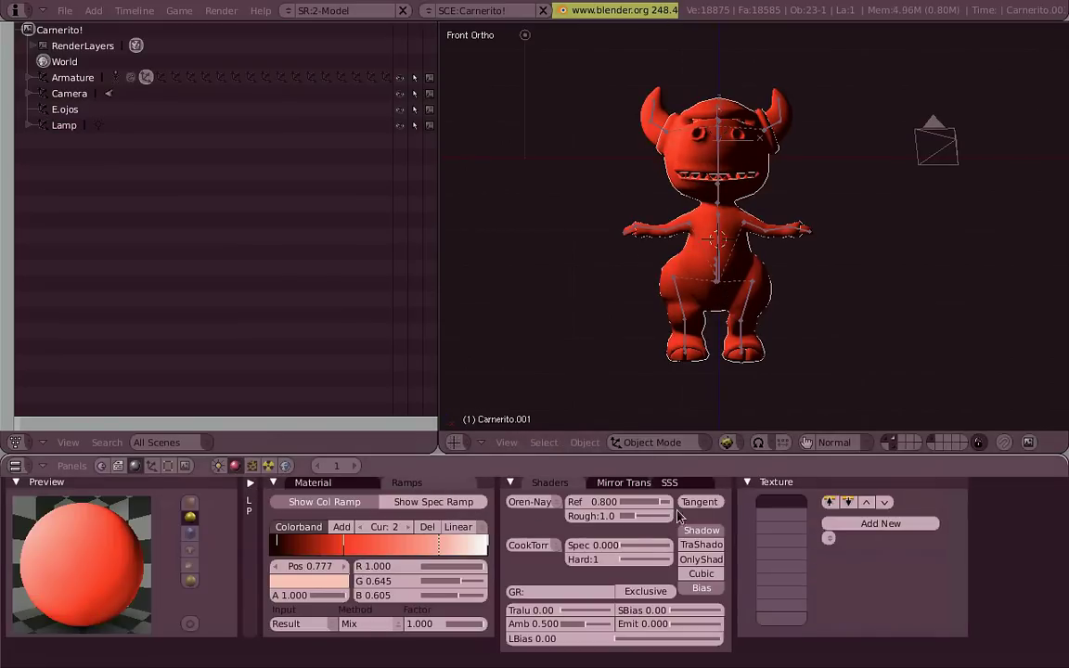
drag(676, 516, 687, 526)
scroll(712, 243, up, 2)
middle_drag(731, 243, 711, 253)
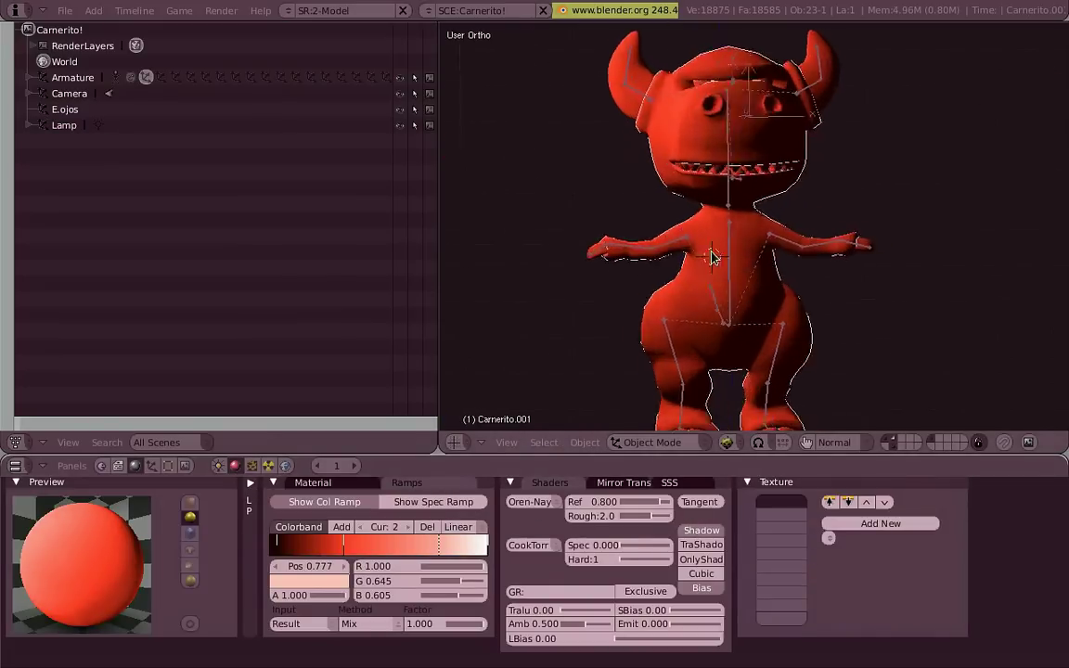
Move the dark stop to position 0.000, the orange-red stop to 0.327 and the pale pink stop to 0.660
key(KP_1)
drag(289, 555, 373, 546)
drag(445, 554, 421, 545)
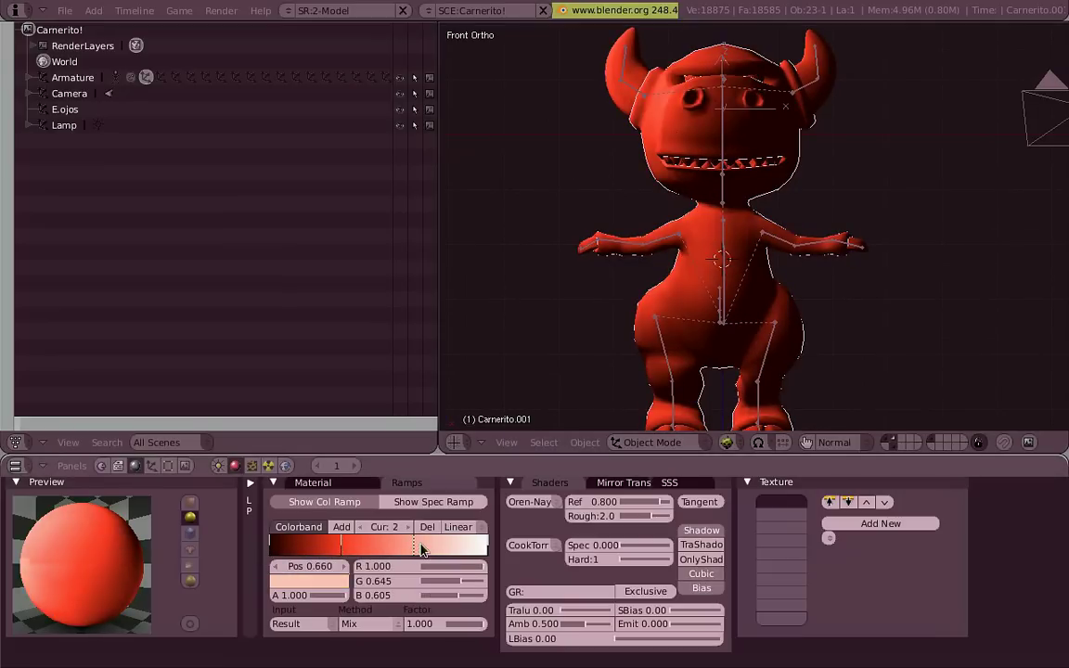
Try a lighter orange-red stop with G 0.372 and B 0.300, and undo the colour change
click(339, 586)
drag(522, 556, 512, 556)
scroll(779, 278, down, 2)
mouse_move(796, 263)
middle_down()
mouse_move(877, 248)
mouse_move(803, 264)
middle_up()
key(KP_1)
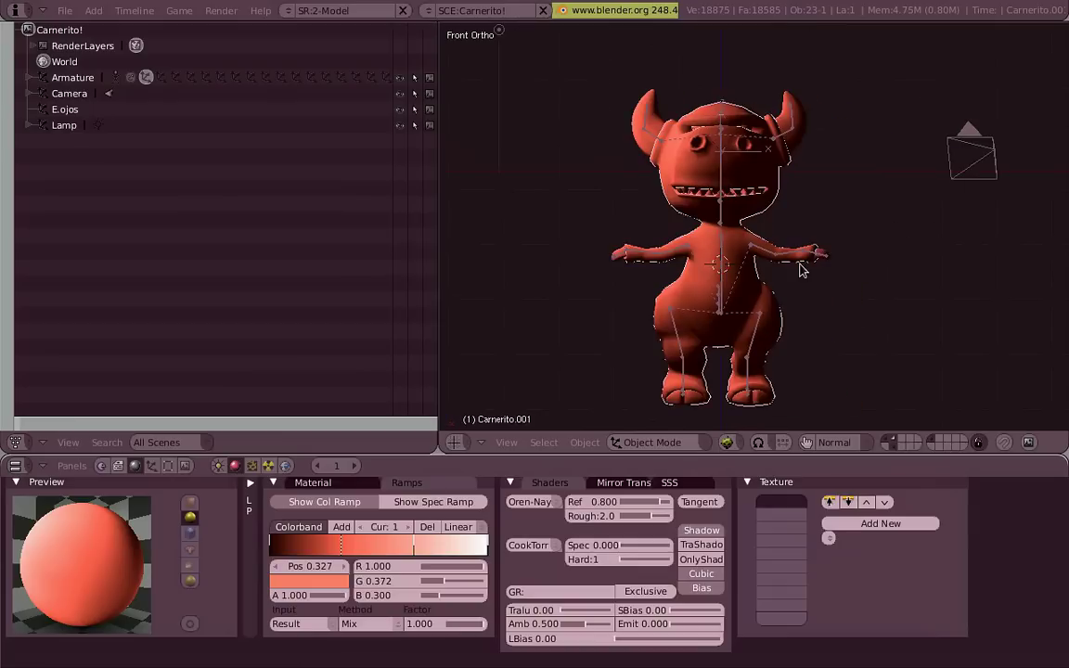
key(ctrl+z)
Recolour the orange-red stop with G 0.282 and B 0.200 and check the shading from the front and side
click(338, 585)
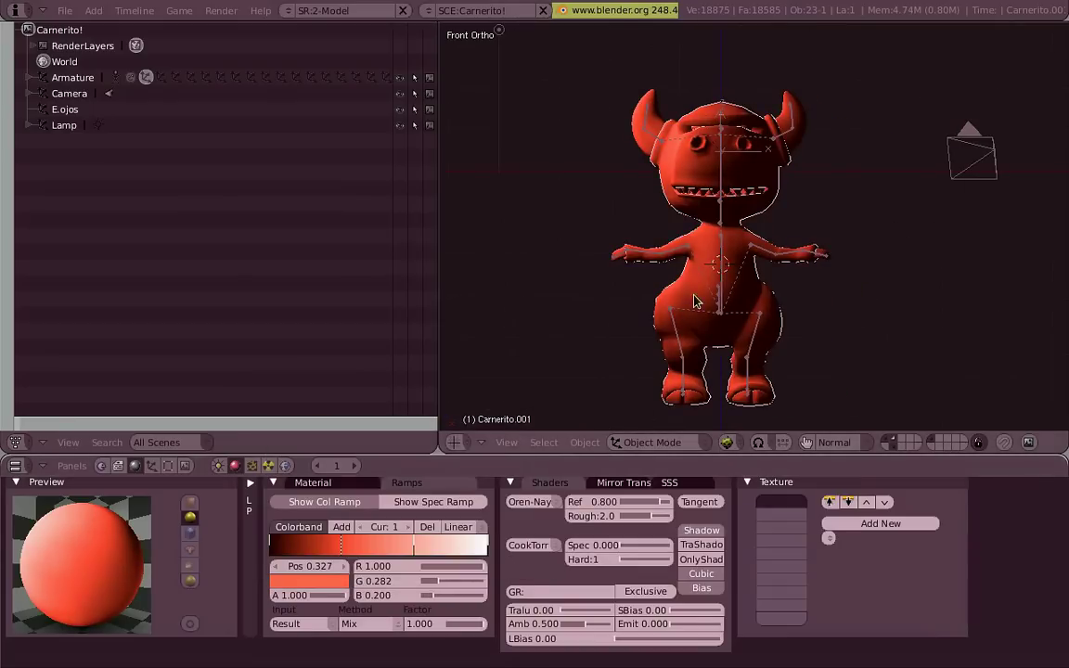
scroll(677, 353, up, 3)
middle_drag(677, 353, 770, 293)
key(KP_1)
middle_drag(932, 223, 770, 227)
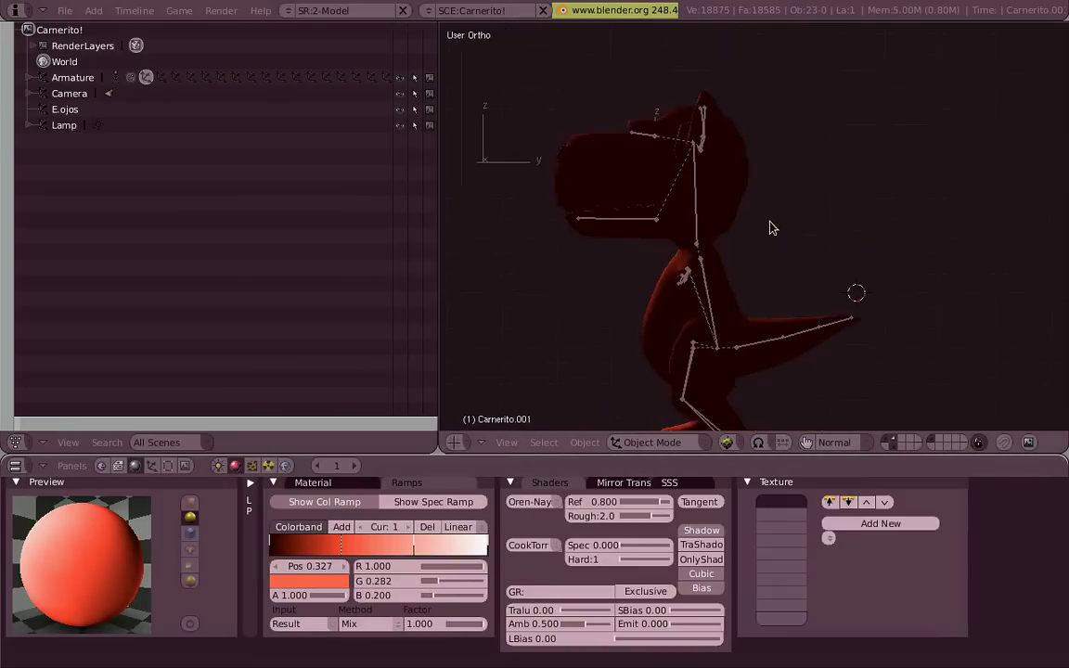
key(KP_1)
Move the lamp higher and closer to the space above the character, and reselect the body
scroll(743, 213, down, 3)
right_click(579, 99)
key(g)
click(680, 26)
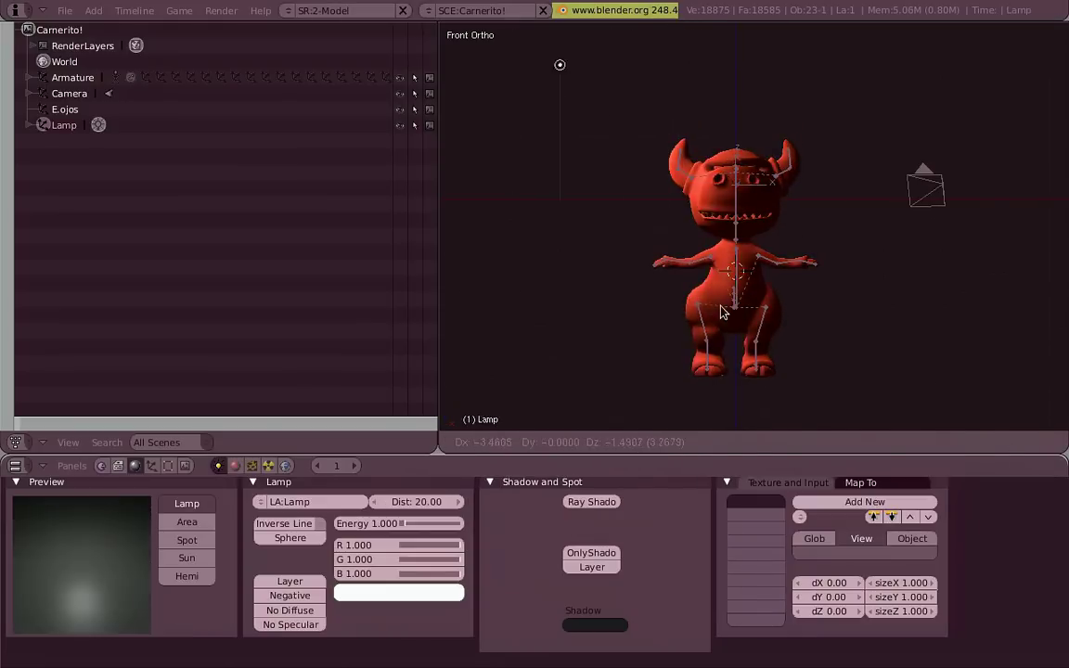
key(KP_3)
key(KP_1)
scroll(787, 300, up, 2)
scroll(798, 315, up, 2)
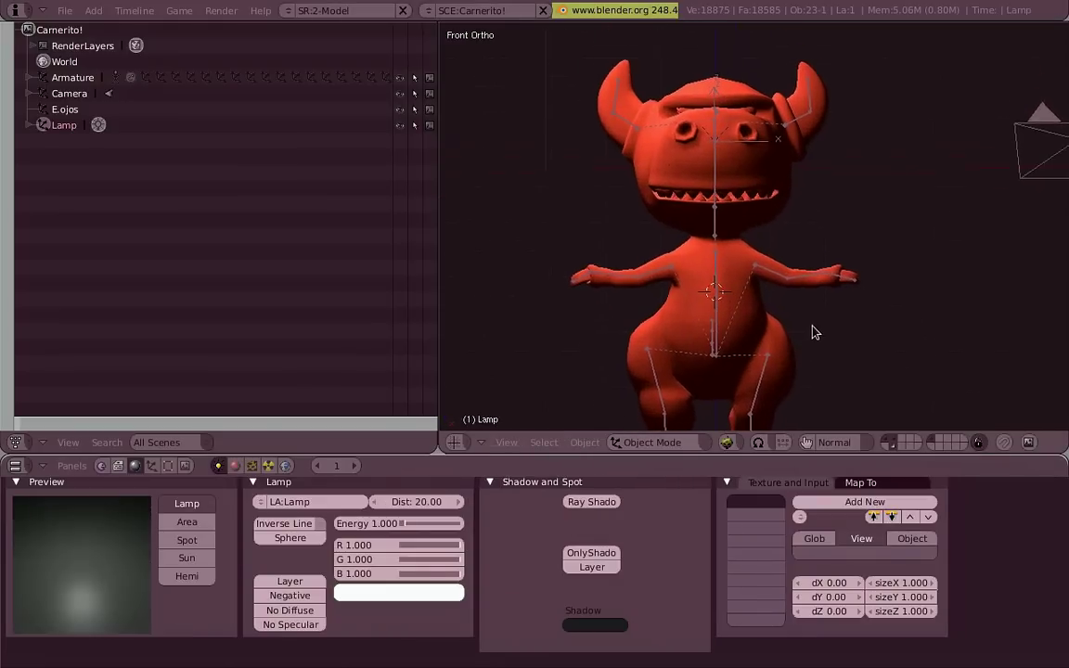
middle_drag(814, 276, 615, 272)
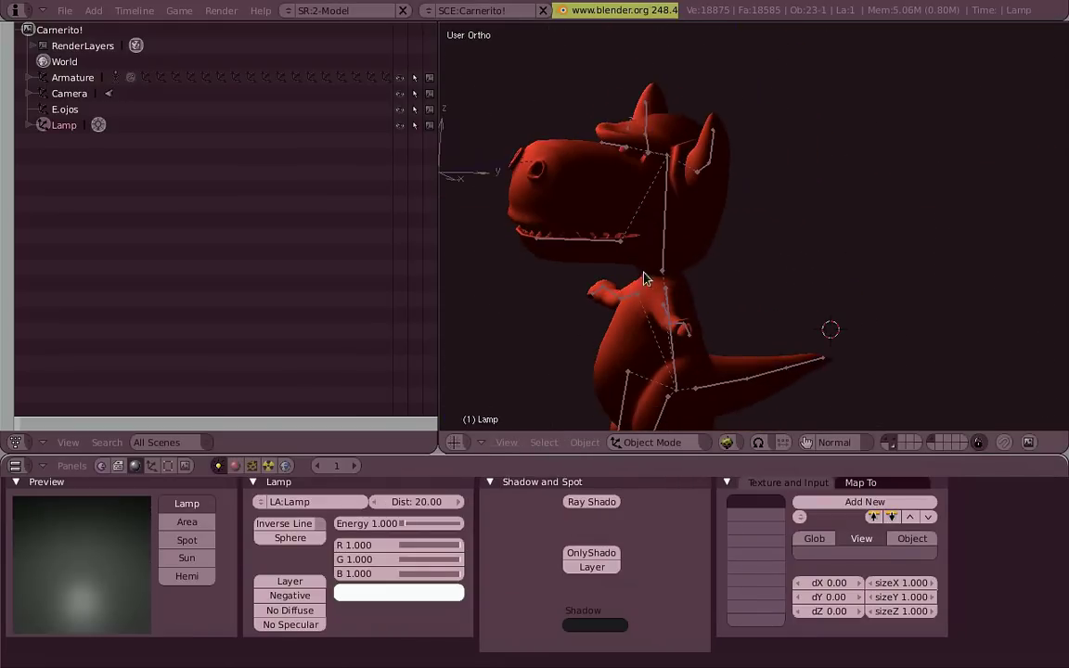
right_click(616, 272)
Try an alpha of 0.000 on the orange-red stop and return it to 1.000
click(269, 551)
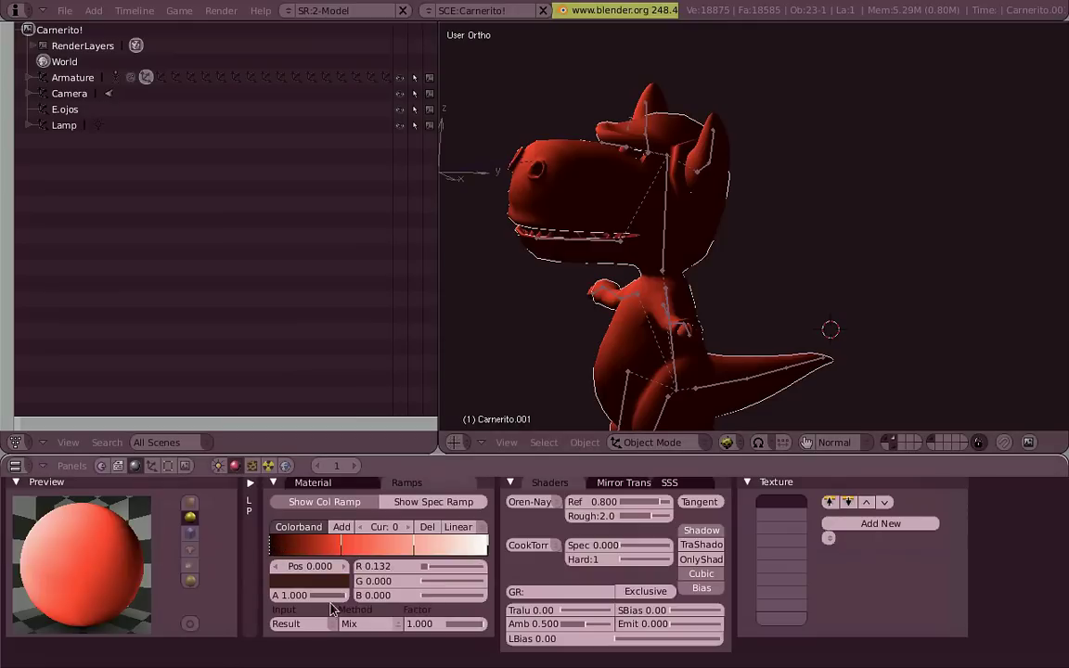
key(KP_1)
drag(350, 599, 408, 611)
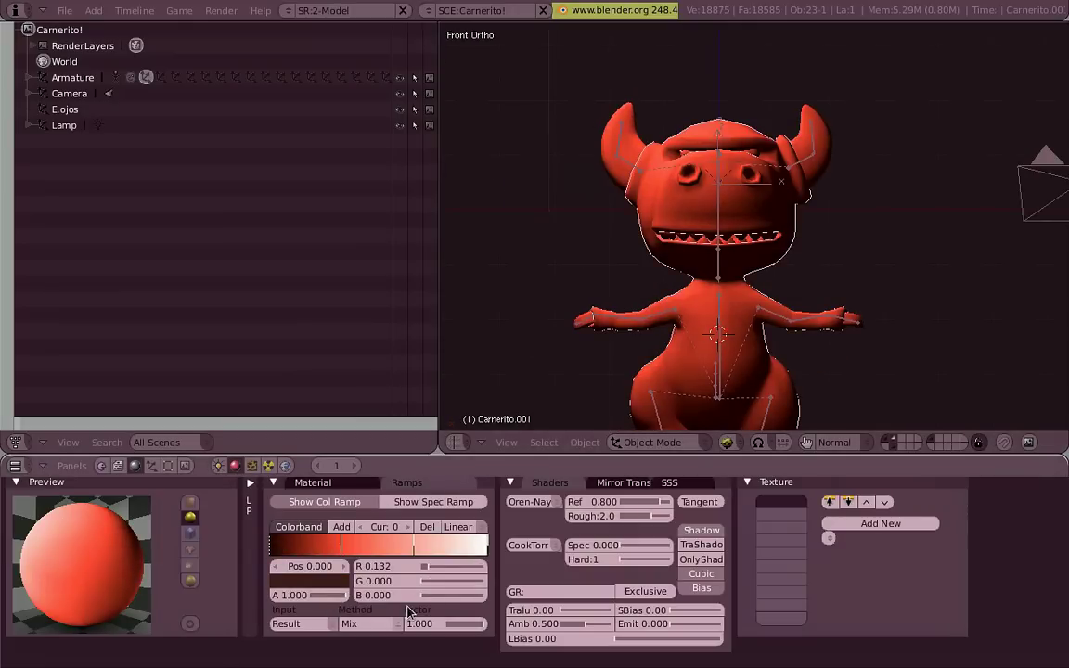
click(343, 552)
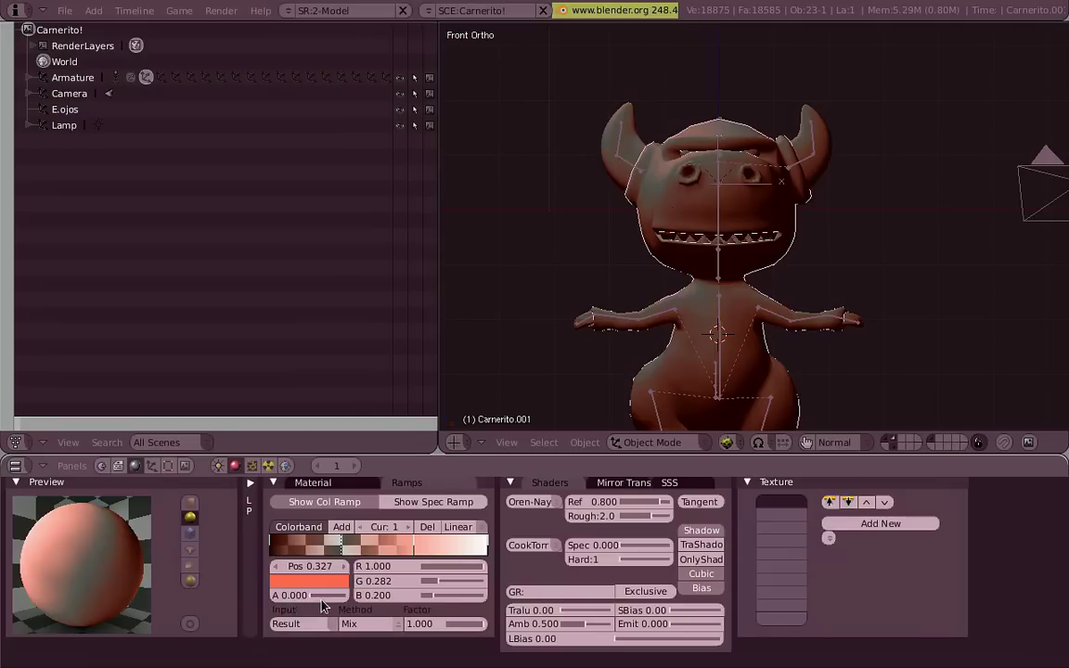
Move the pale pink stop to position 0.423 and the orange-red stop to 0.280, and deselect the body
click(425, 551)
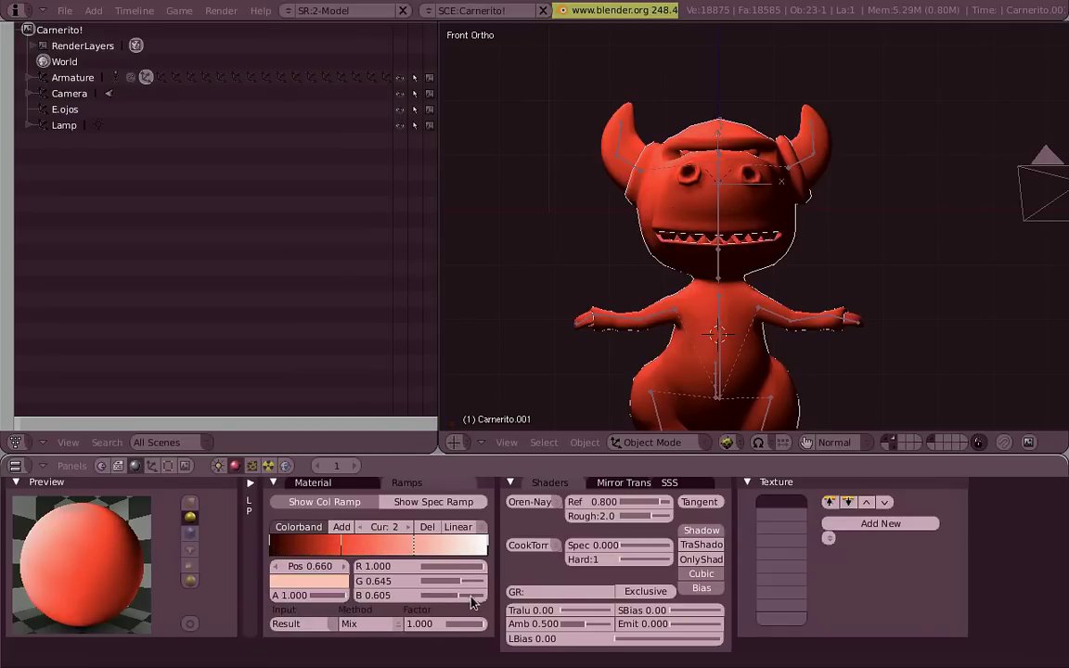
drag(414, 549, 361, 549)
mouse_move(668, 269)
middle_down()
mouse_move(740, 309)
mouse_move(693, 205)
middle_up()
key(KP_1)
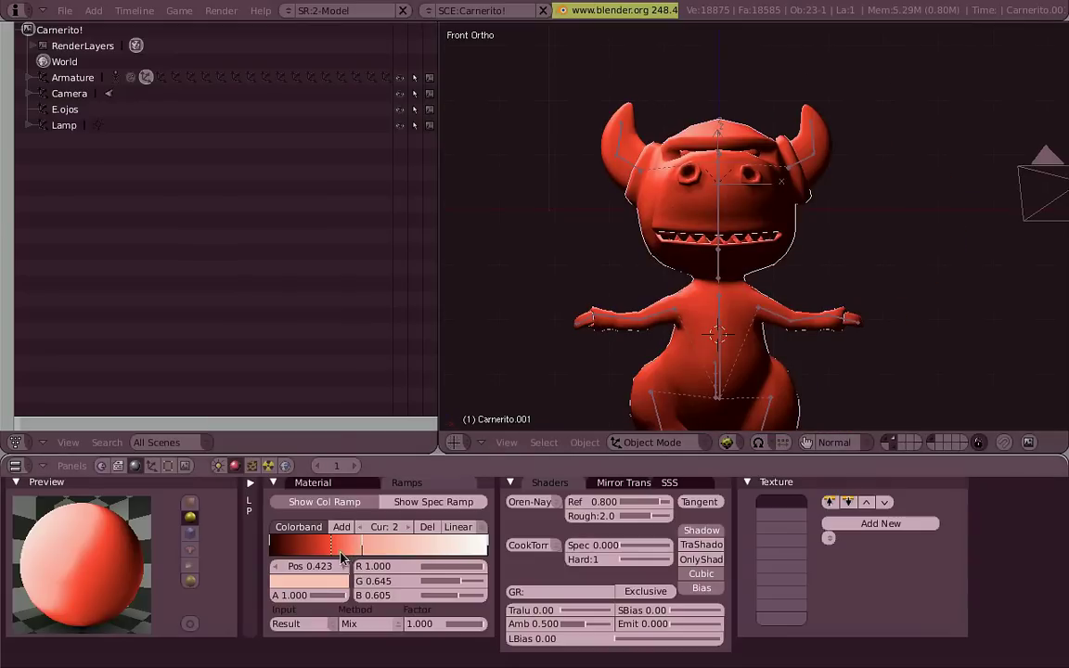
mouse_move(341, 555)
mouse_down()
mouse_move(330, 555)
mouse_move(341, 556)
mouse_up()
key(a)
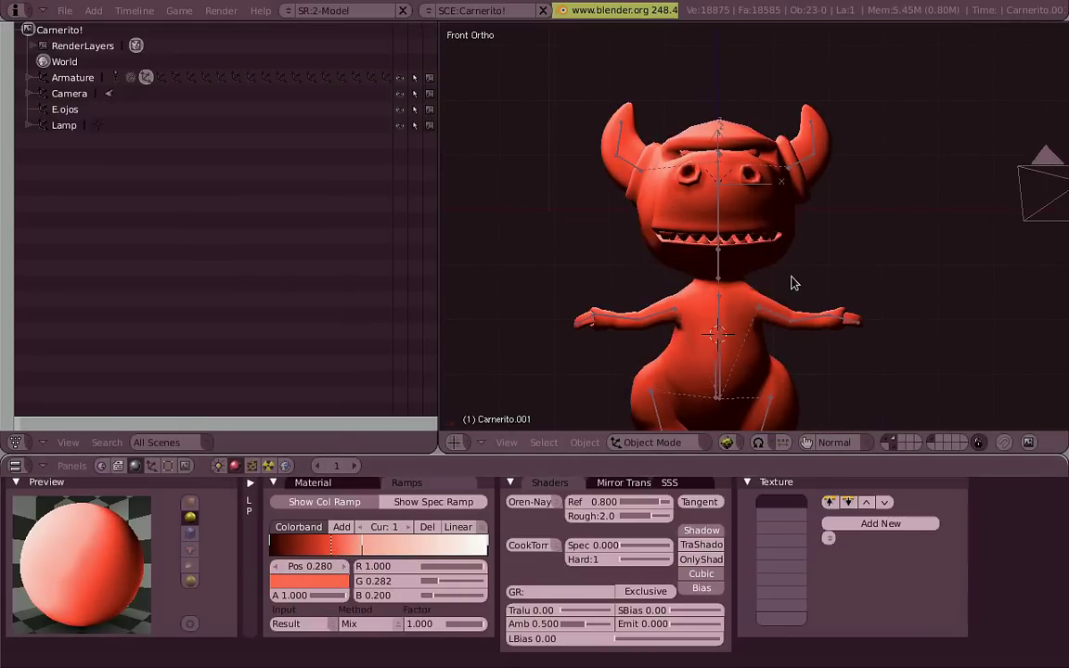
Preview the shaded character in the game engine from the camera view and from another angle
middle_drag(787, 289, 764, 260)
scroll(763, 255, down, 3)
key(KP_1)
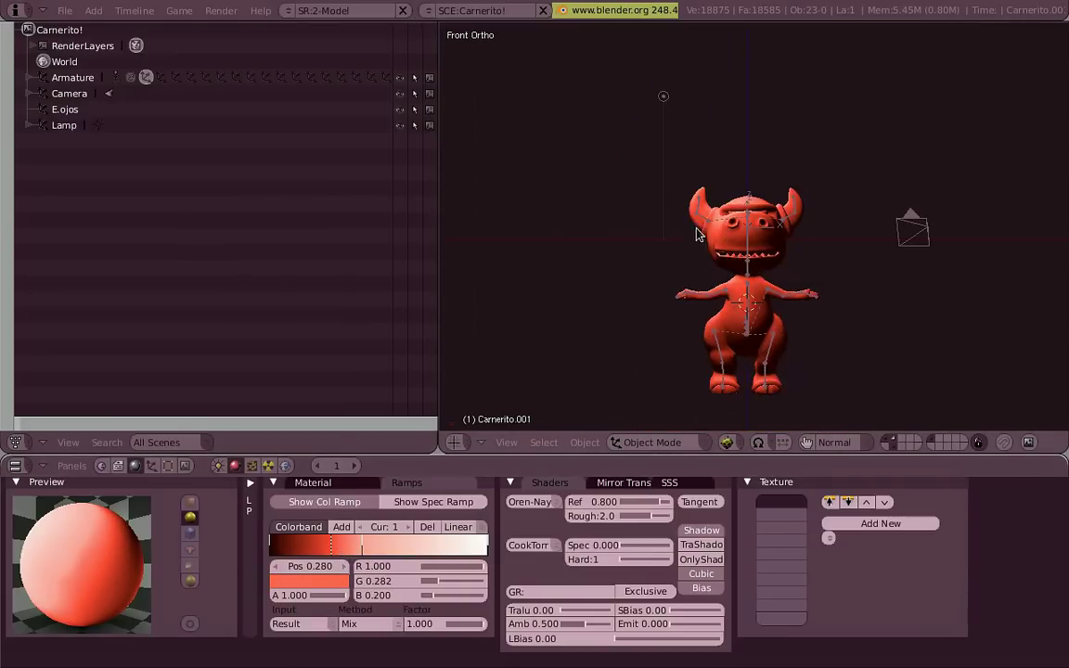
key(KP_0)
key(p)
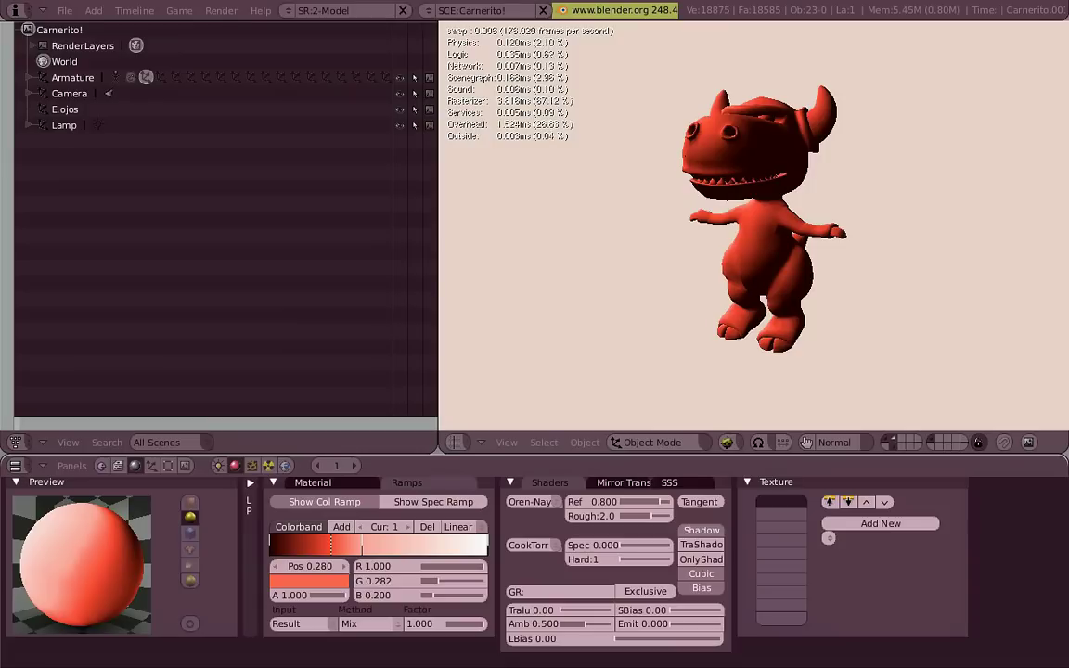
key(Escape)
middle_drag(682, 218, 834, 231)
key(p)
key(Escape)
key(KP_1)
key(KP_5)
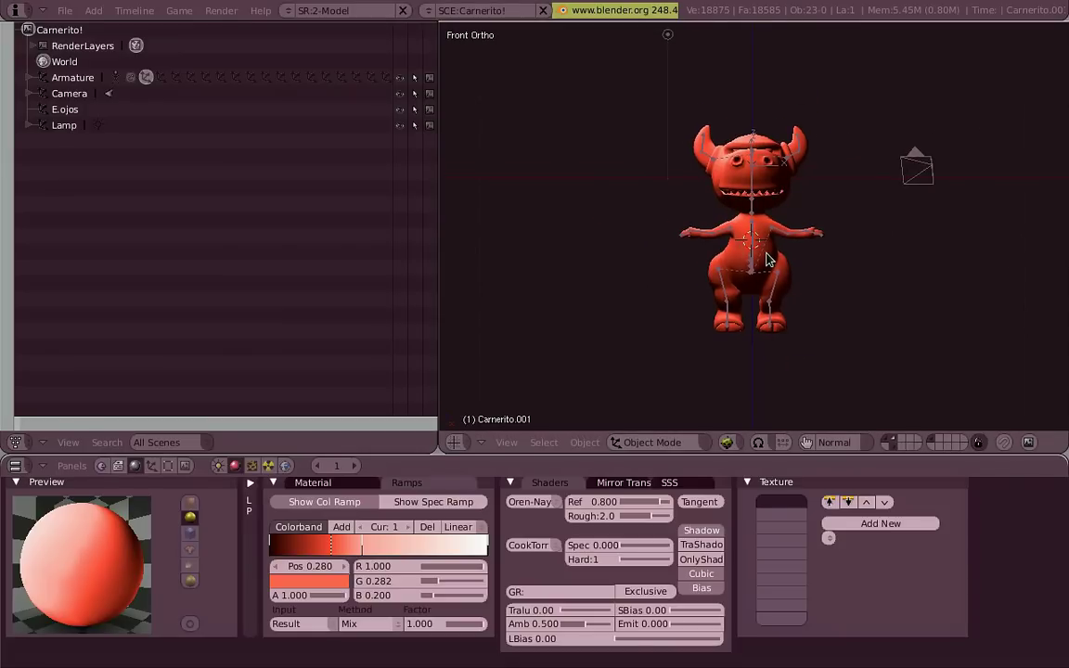
Set the colour ramp's blending method to Add and move the pale pink stop to position 0.663
scroll(766, 260, up, 2)
click(379, 629)
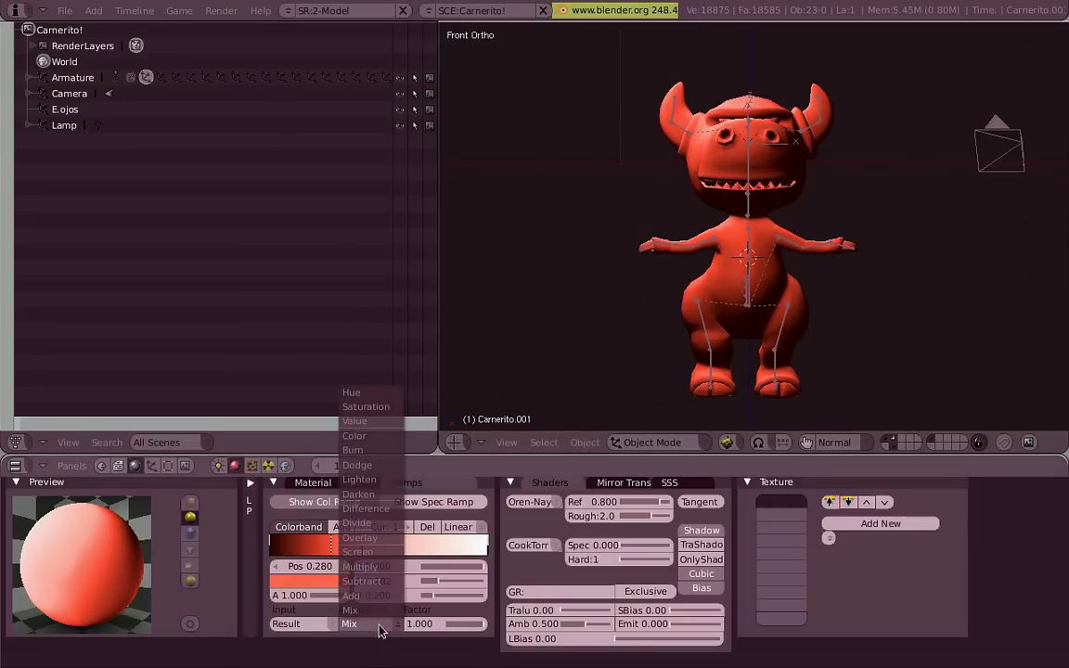
click(392, 486)
click(312, 482)
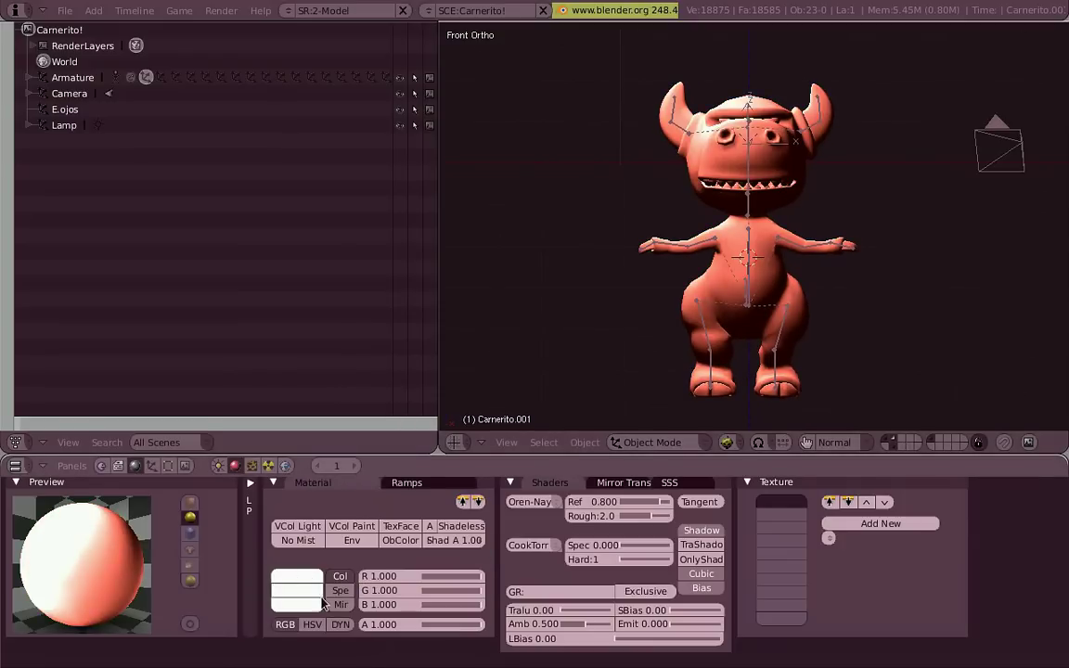
click(406, 482)
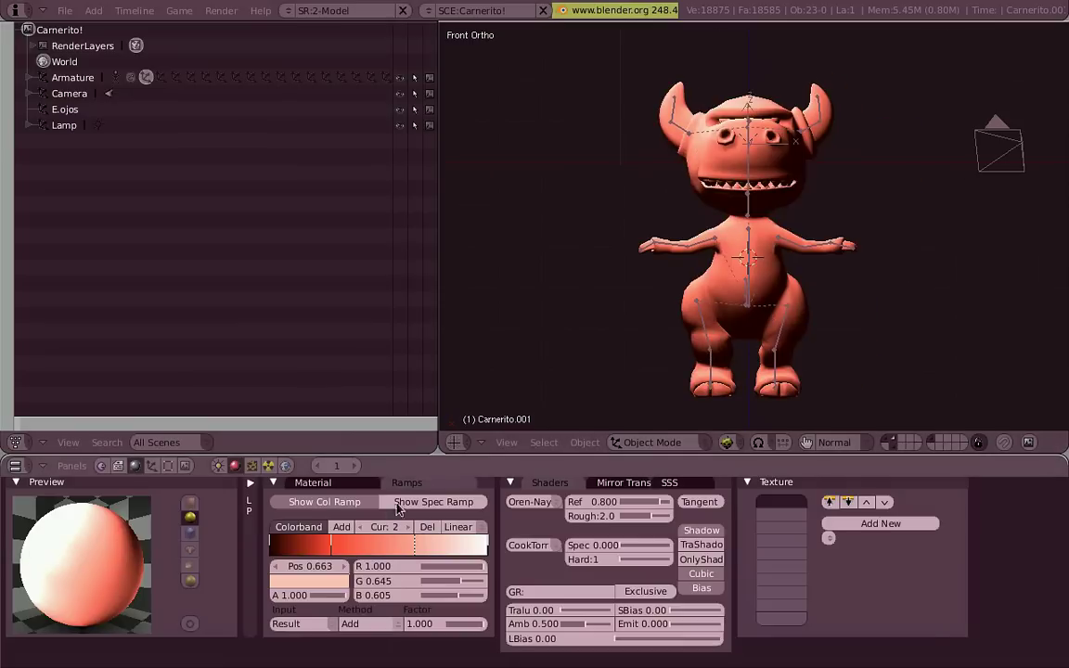
Recolour the material's base colour so that the blended result turns orange
click(316, 483)
mouse_move(477, 603)
mouse_down()
mouse_move(433, 603)
mouse_move(471, 593)
mouse_up()
click(407, 482)
Try the Screen blending method on the colour ramp
click(366, 623)
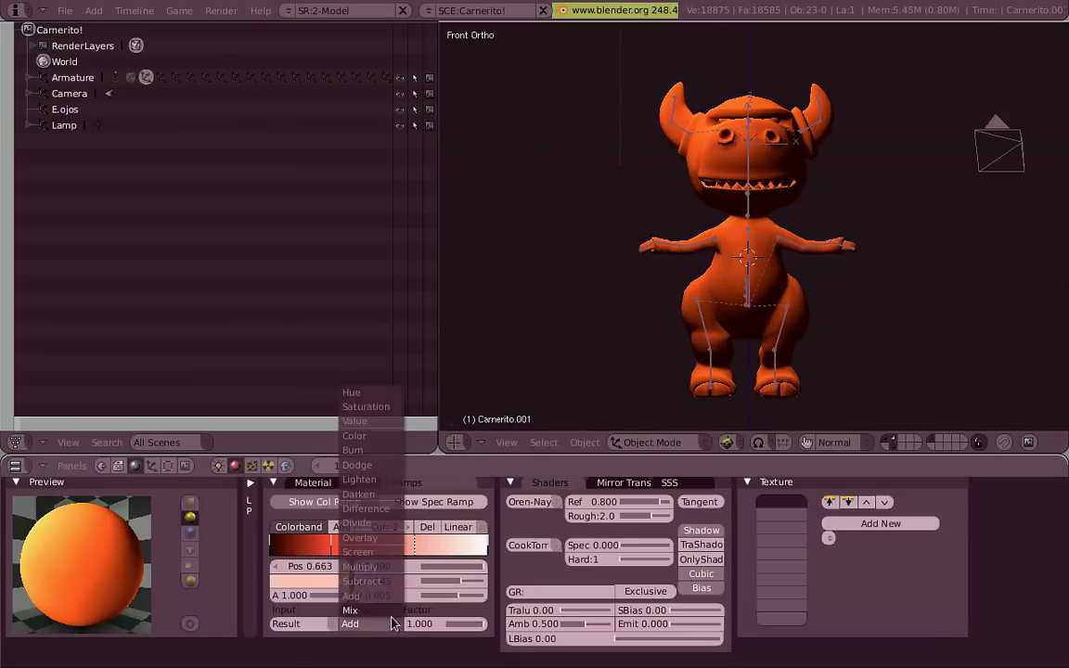
click(385, 570)
click(367, 624)
click(355, 501)
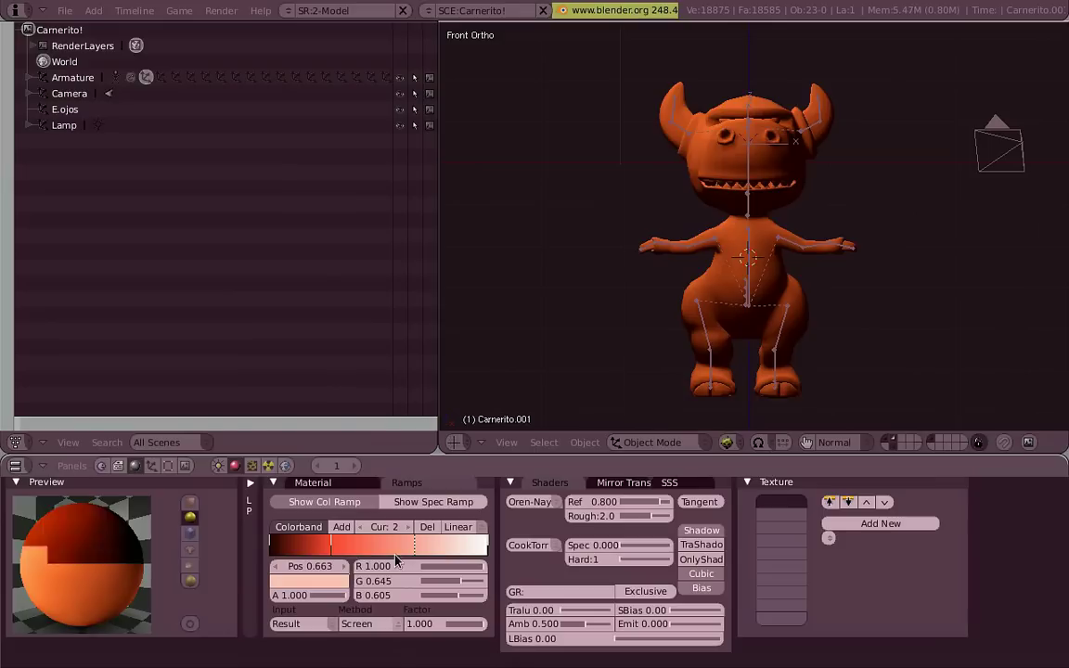
Switch the ramp's blending method to Overlay and move the pale pink stop to position 0.683
click(381, 624)
click(388, 549)
click(392, 623)
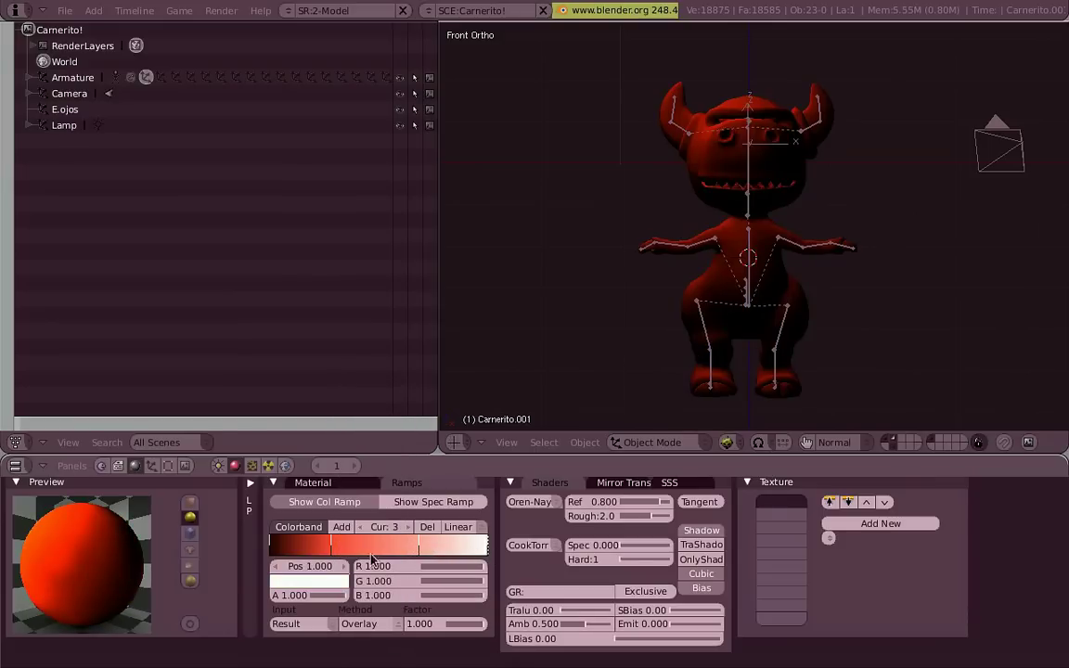
Try the Screen method on the ramp again and inspect the character from the front and side
click(378, 633)
click(349, 509)
middle_drag(760, 306, 829, 197)
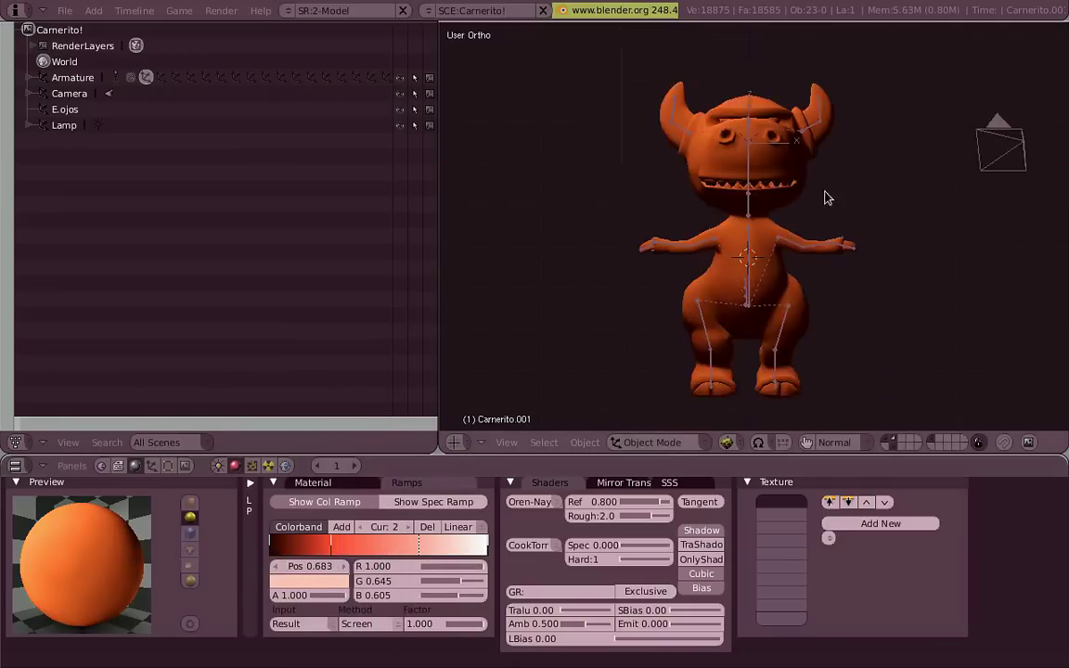
scroll(807, 251, up, 2)
key(KP_1)
key(KP_3)
key(KP_1)
Set the colour ramp's blending method back to Add
click(390, 625)
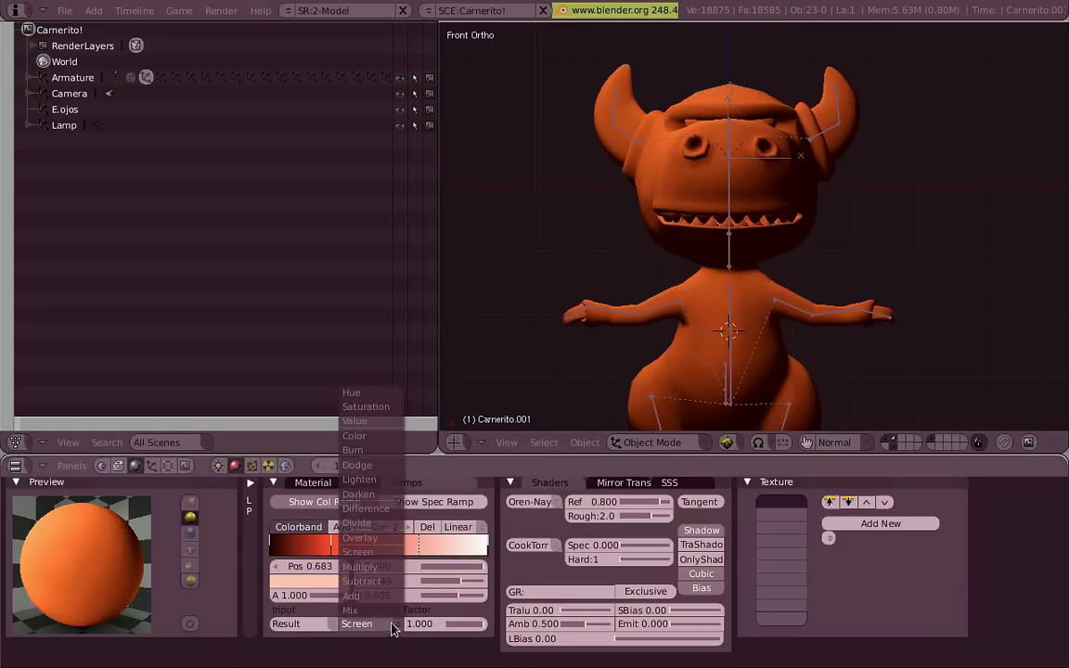
click(351, 595)
scroll(705, 296, down, 4)
shift+middle_drag(695, 294, 693, 267)
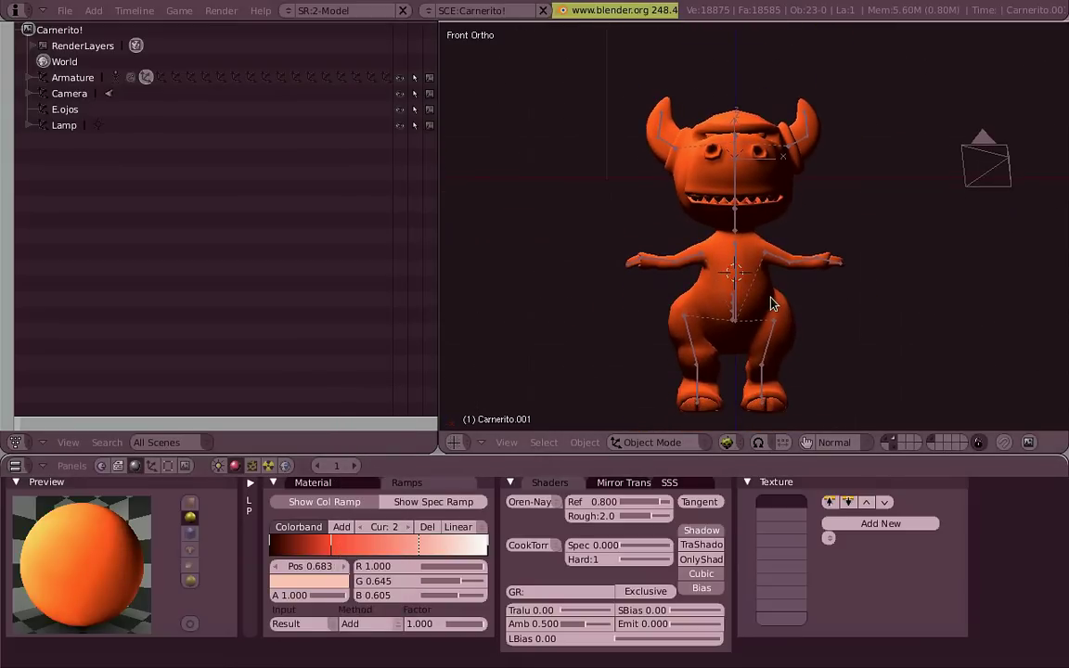
Move the lamp around the character to test the lighting, place it above and beside the head, and reselect the body
key(KP_3)
key(KP_1)
scroll(792, 256, down, 3)
right_drag(684, 81, 838, 115)
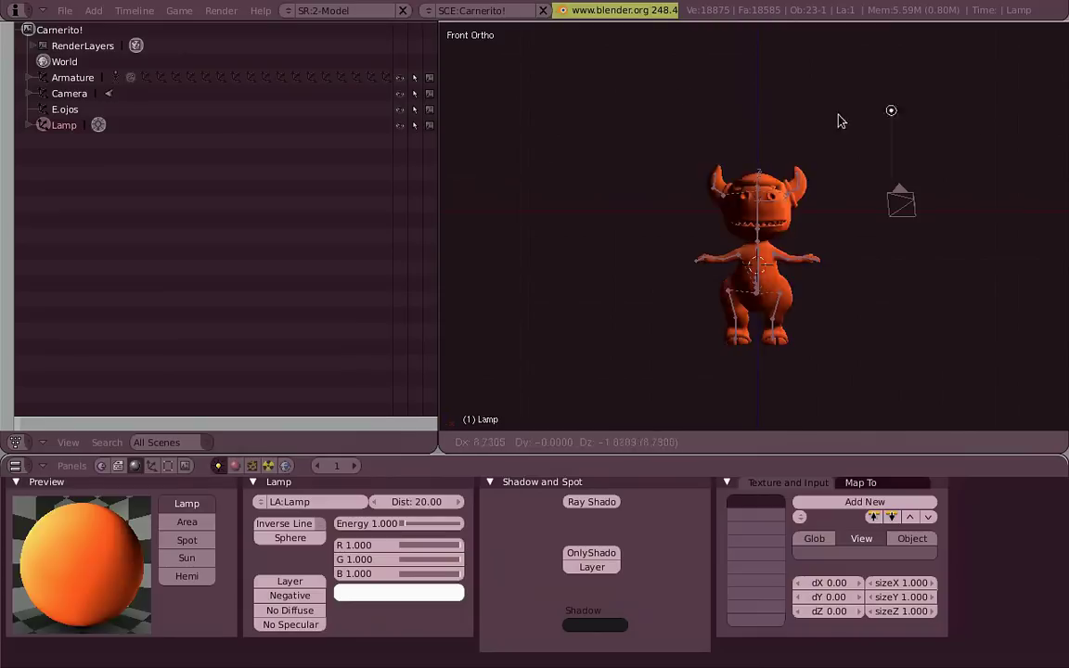
click(838, 120)
scroll(820, 231, up, 4)
right_click(863, 351)
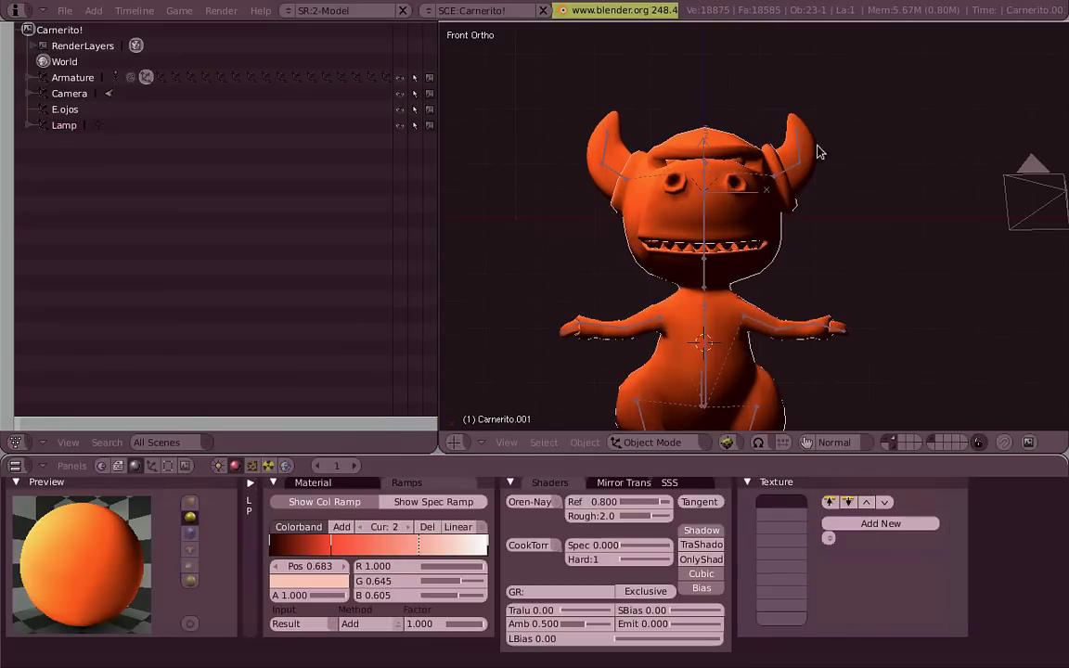
Switch the outliner area to an image editor and open Carnerito_2004.jpg from the 05_Carnerito! folder as the colour reference
key(shift+F10)
click(106, 442)
click(128, 410)
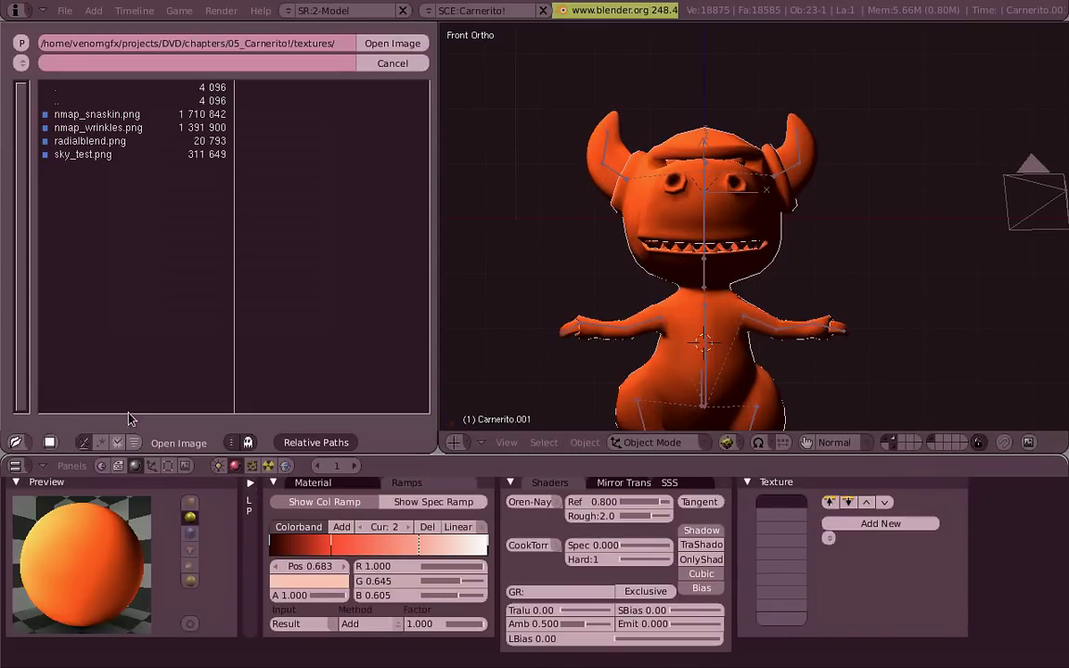
click(136, 101)
click(136, 128)
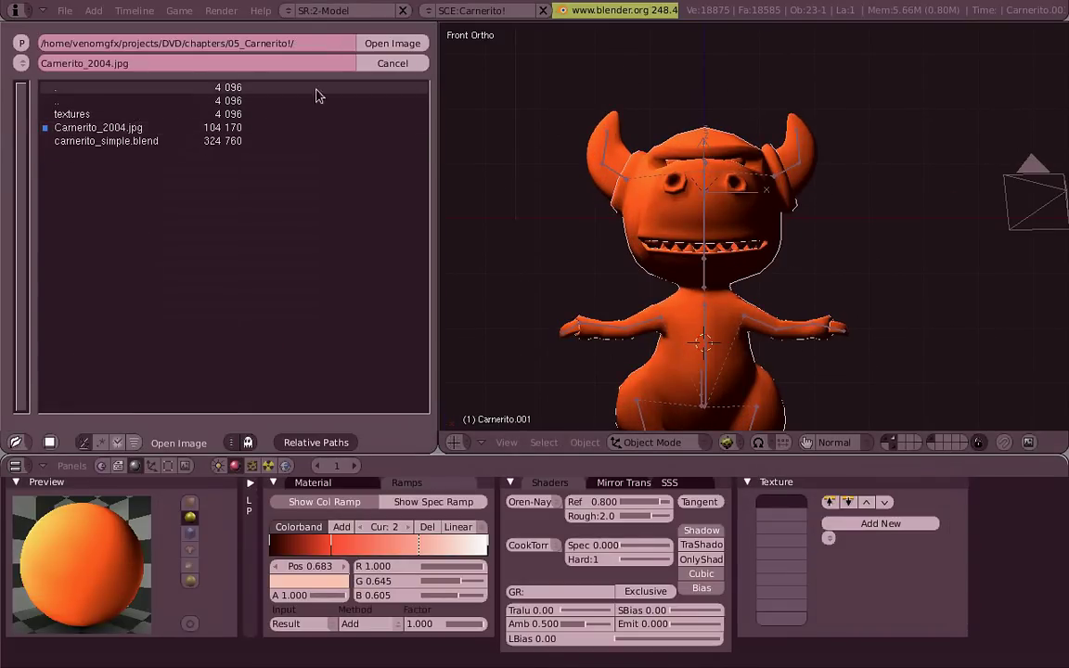
click(393, 43)
scroll(278, 232, up, 1)
middle_drag(320, 247, 765, 241)
scroll(285, 257, down, 1)
scroll(275, 292, up, 3)
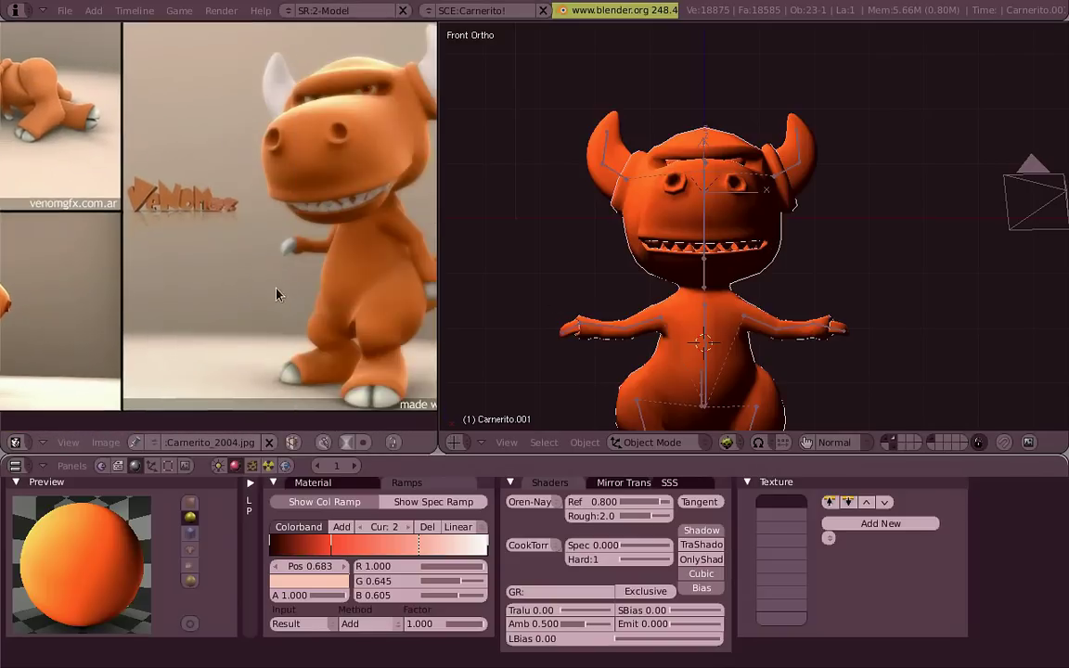
scroll(780, 334, down, 2)
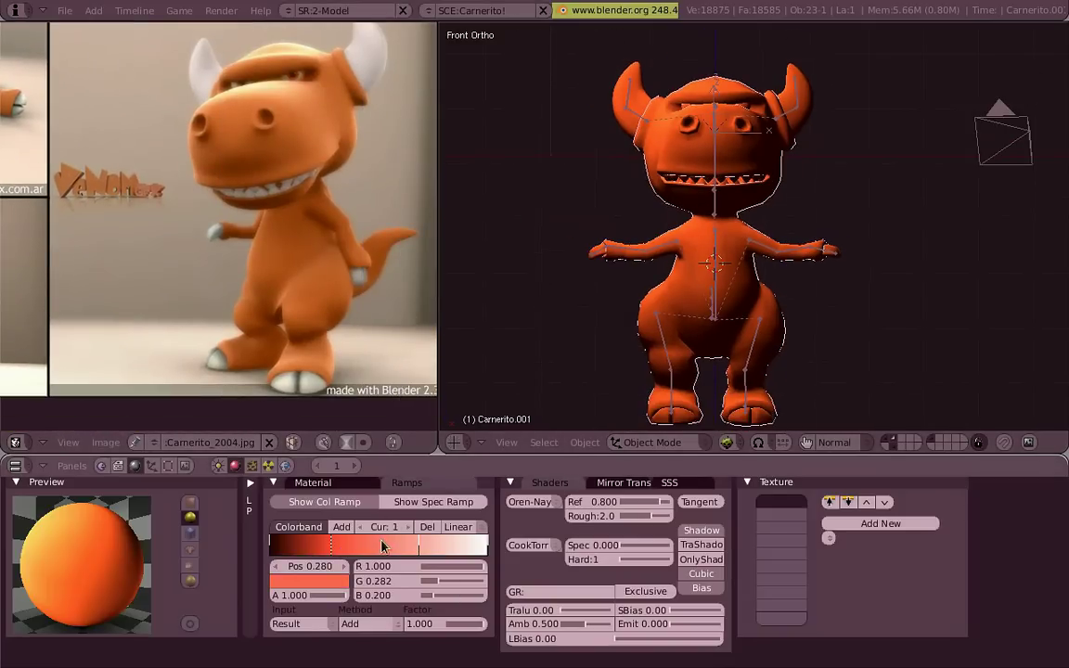
Sample the reference body's orange for the ramp stop at 0.280 and brighten it to RGB 0.876, 0.316, 0.235
click(334, 588)
click(310, 239)
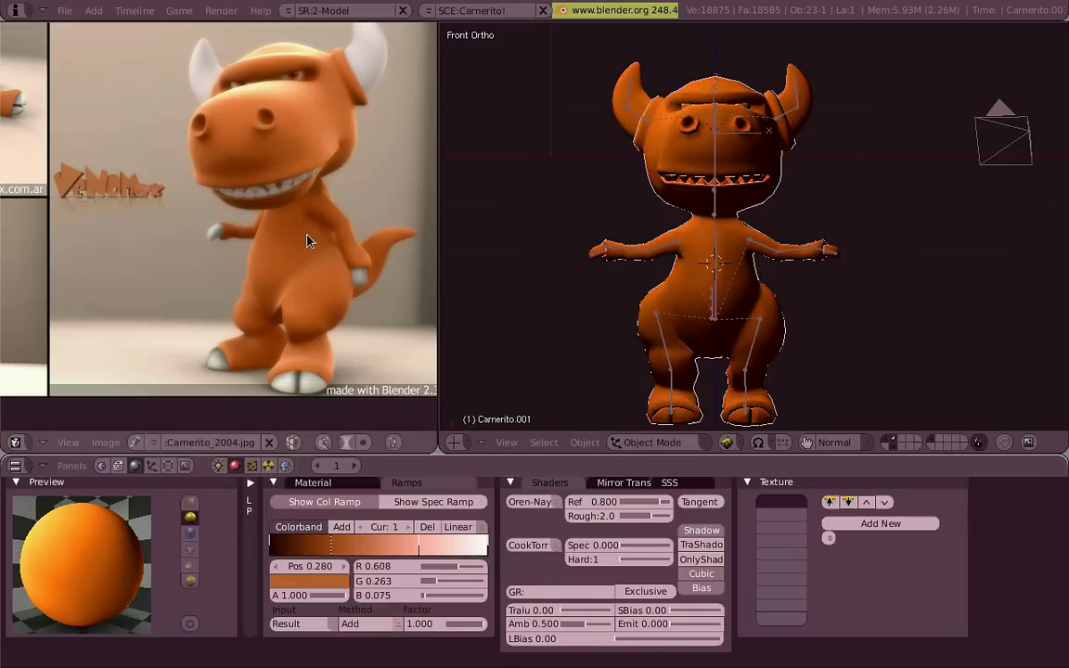
click(332, 588)
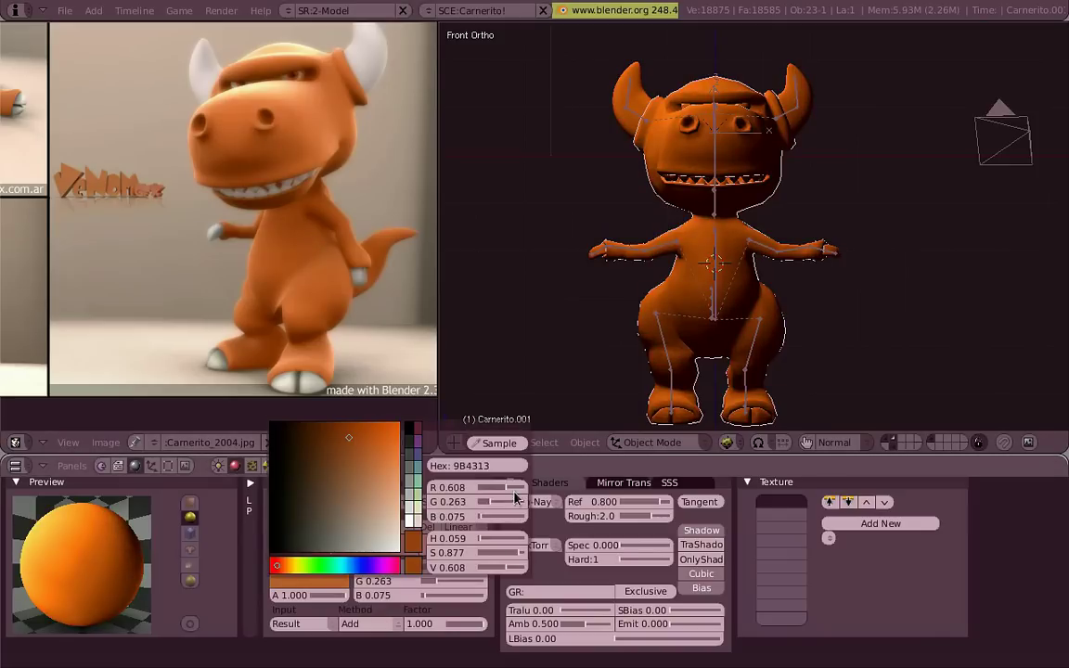
drag(525, 490, 525, 517)
click(316, 581)
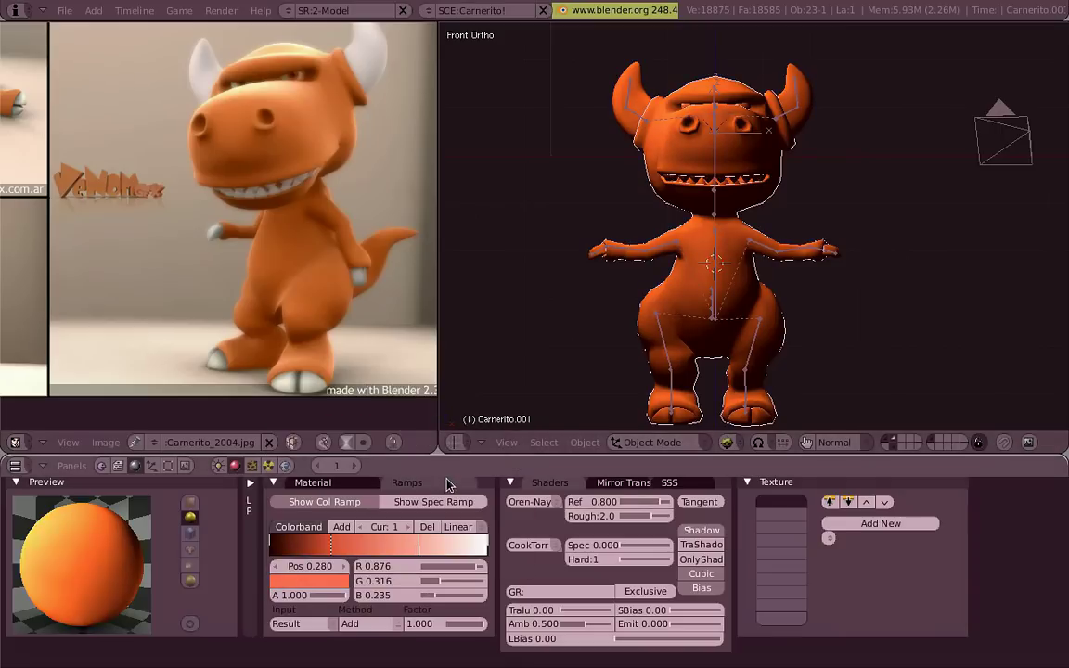
Recolour the ramp's first stop with a brown sampled from the reference character's shaded body, RGB 0.451, 0.153, 0.012
click(276, 548)
click(325, 581)
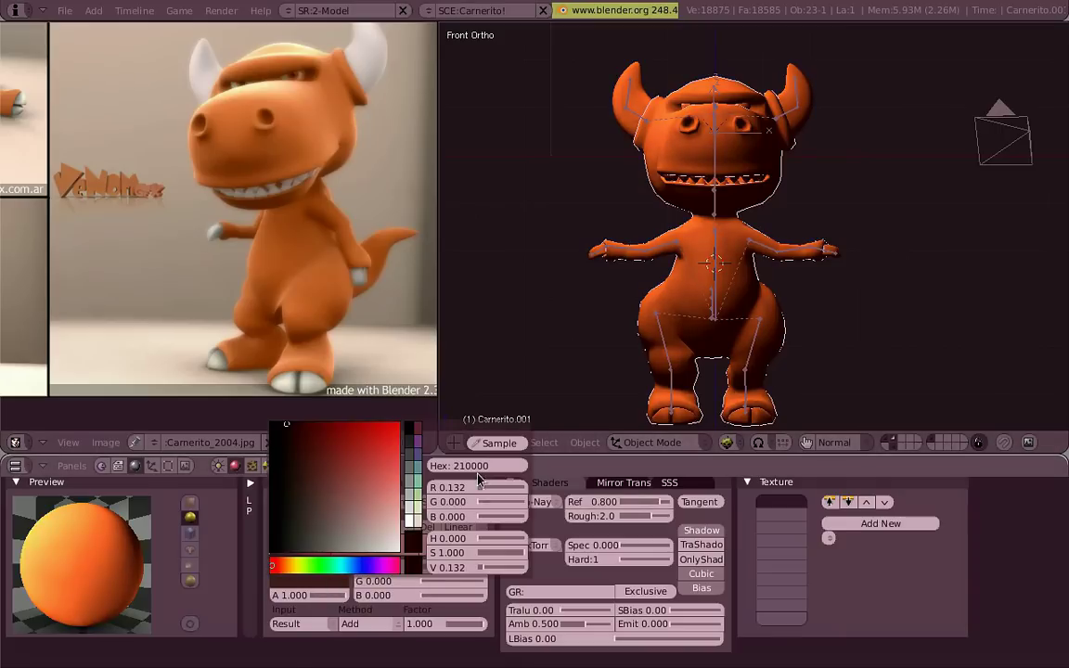
click(304, 344)
click(323, 582)
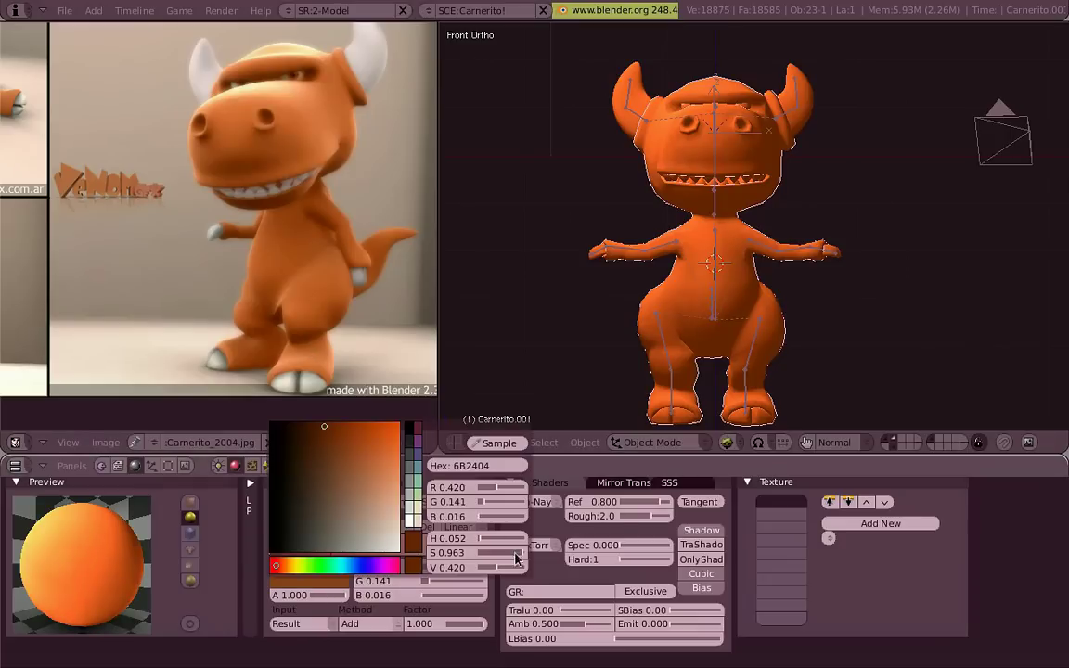
drag(526, 563, 520, 557)
click(325, 582)
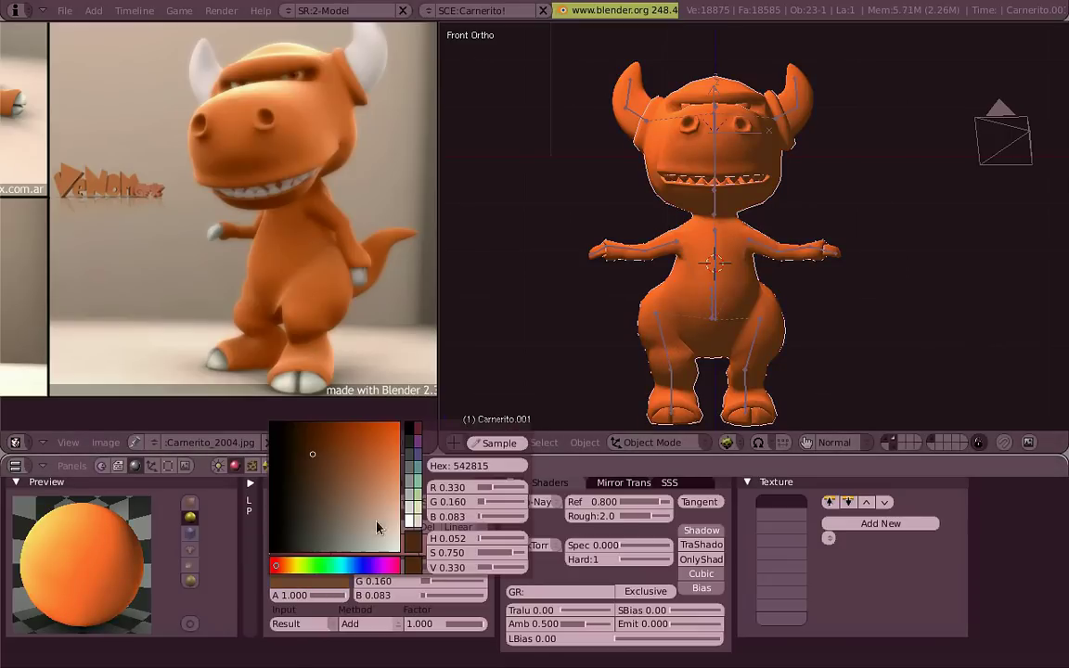
click(298, 352)
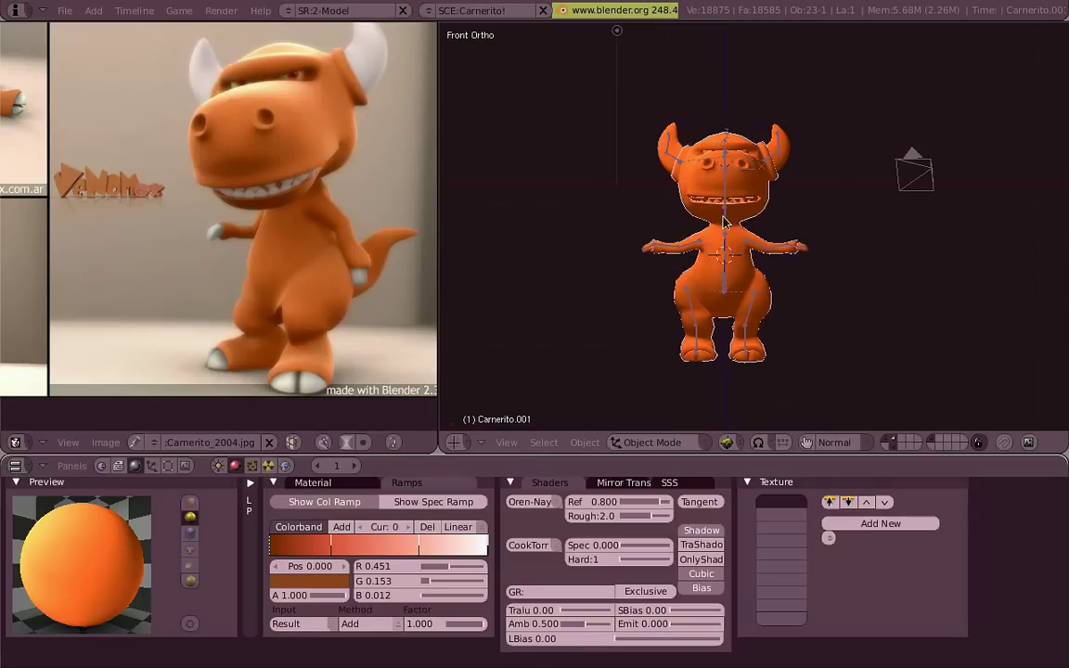
Try adding an extra ramp stop near the dark end and darkening the first stop to RGB 0.100, 0.034, 0.003
ctrl+click(282, 546)
drag(282, 547, 291, 546)
click(272, 546)
click(303, 583)
drag(506, 568, 497, 570)
key(KP_3)
click(324, 582)
key(KP_1)
scroll(764, 315, up, 2)
Try an alpha of 0 on the dark first stop, delete that stop and return the brown stop to position 0
click(294, 552)
mouse_move(294, 553)
mouse_down()
mouse_move(278, 551)
mouse_move(300, 558)
mouse_up()
drag(345, 596, 311, 597)
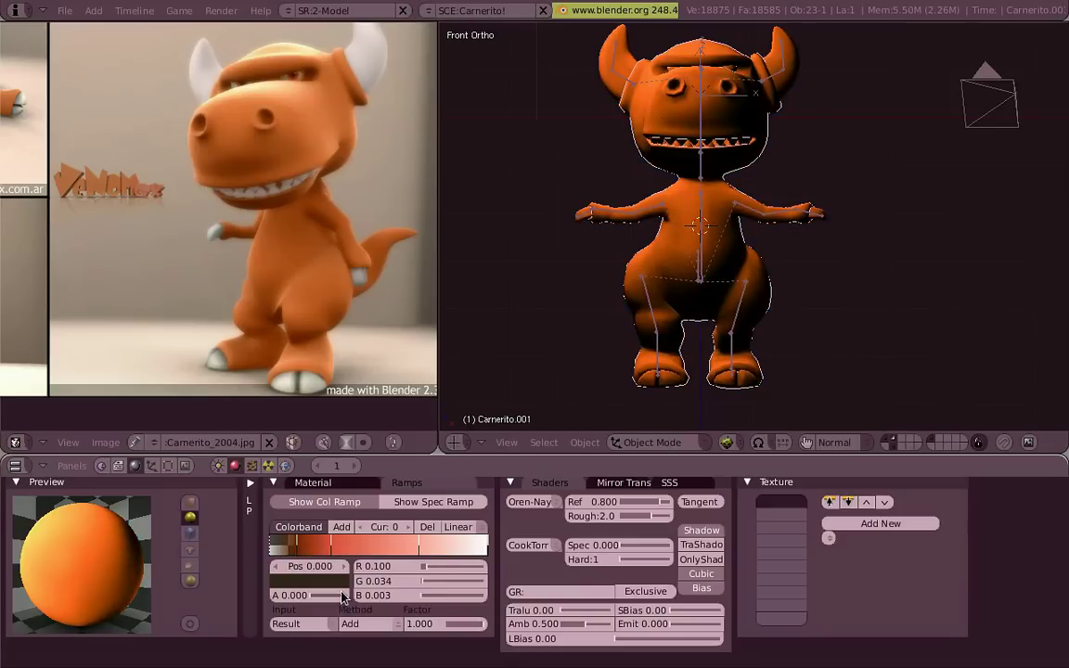
click(427, 527)
drag(280, 545, 269, 546)
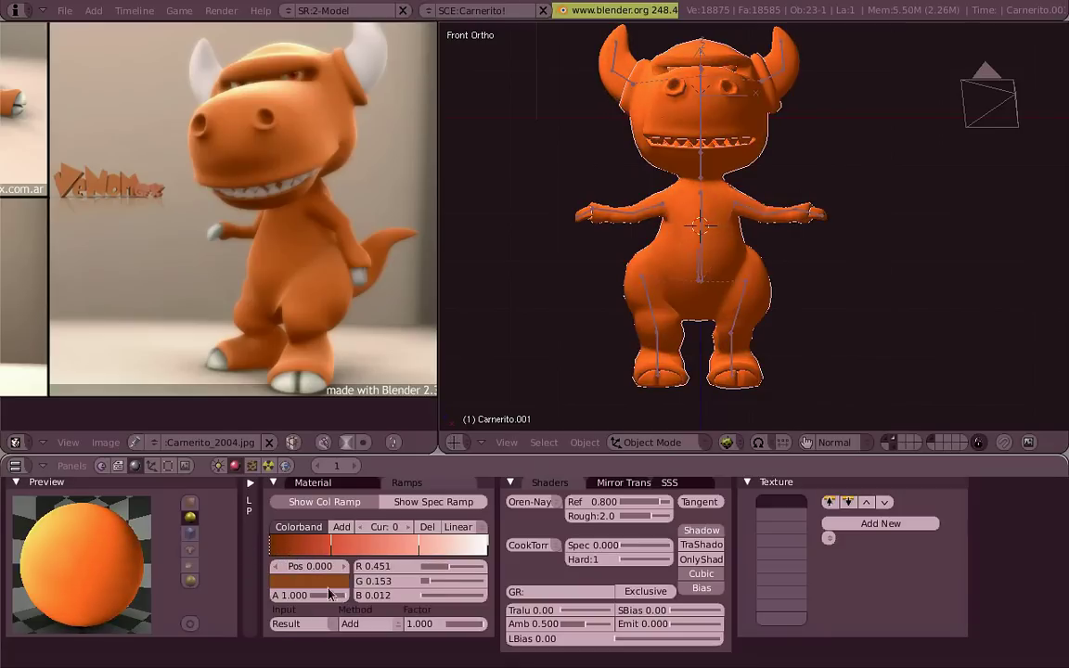
Lower the brown first stop's alpha to 0.400 and compare the shading with the reference image
drag(332, 595, 314, 596)
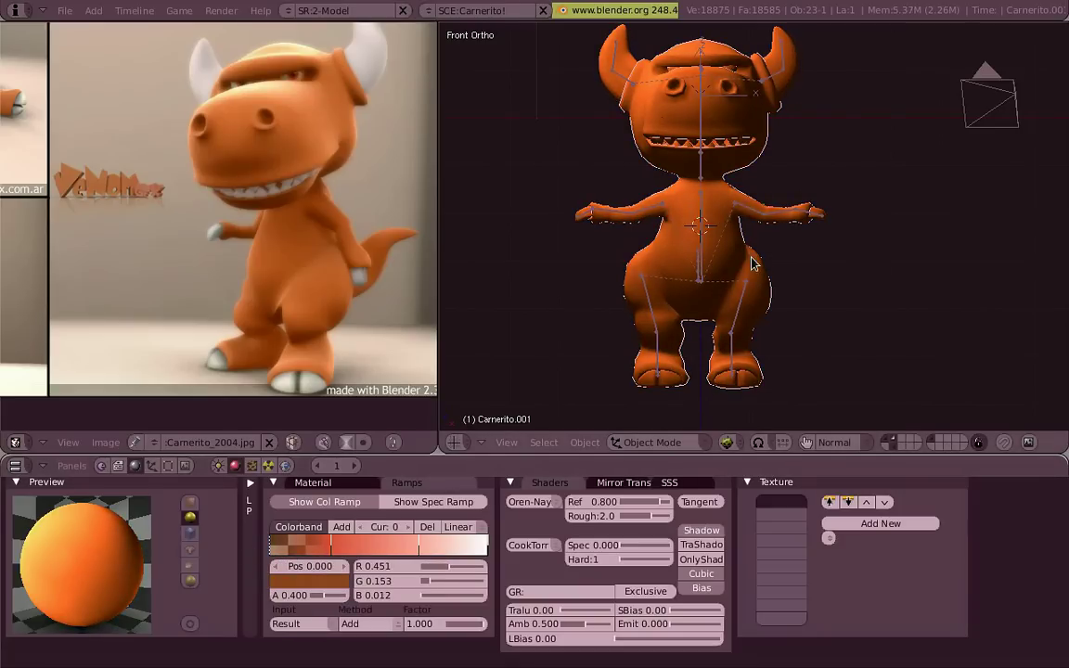
scroll(362, 172, up, 4)
scroll(331, 391, down, 3)
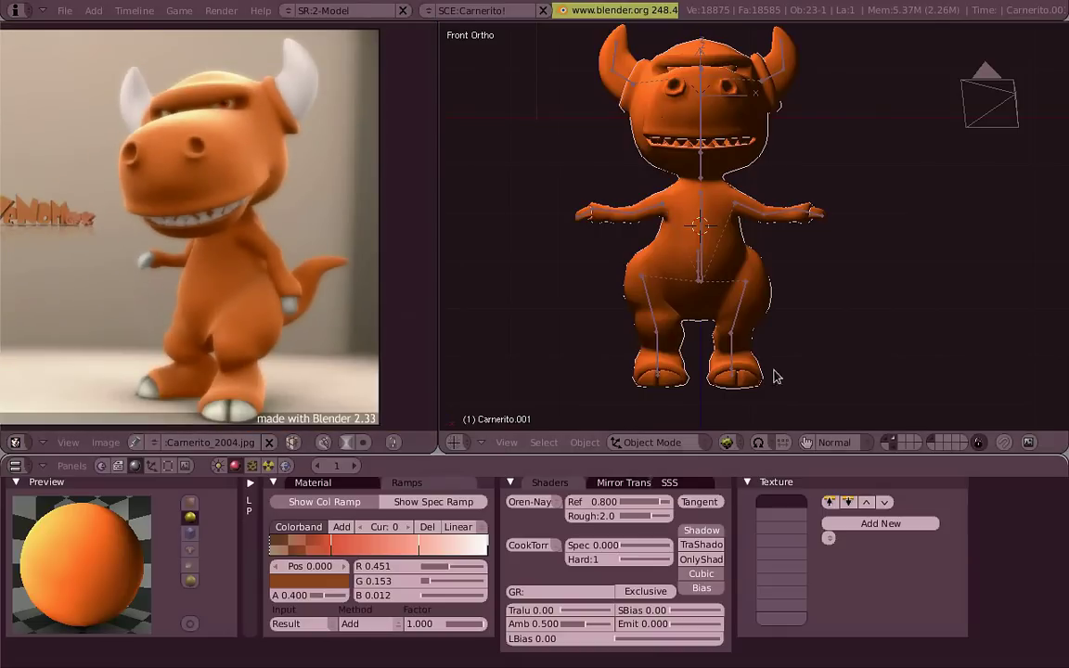
Add a new texture to the body material and give it a texture type
click(880, 523)
click(251, 465)
click(433, 508)
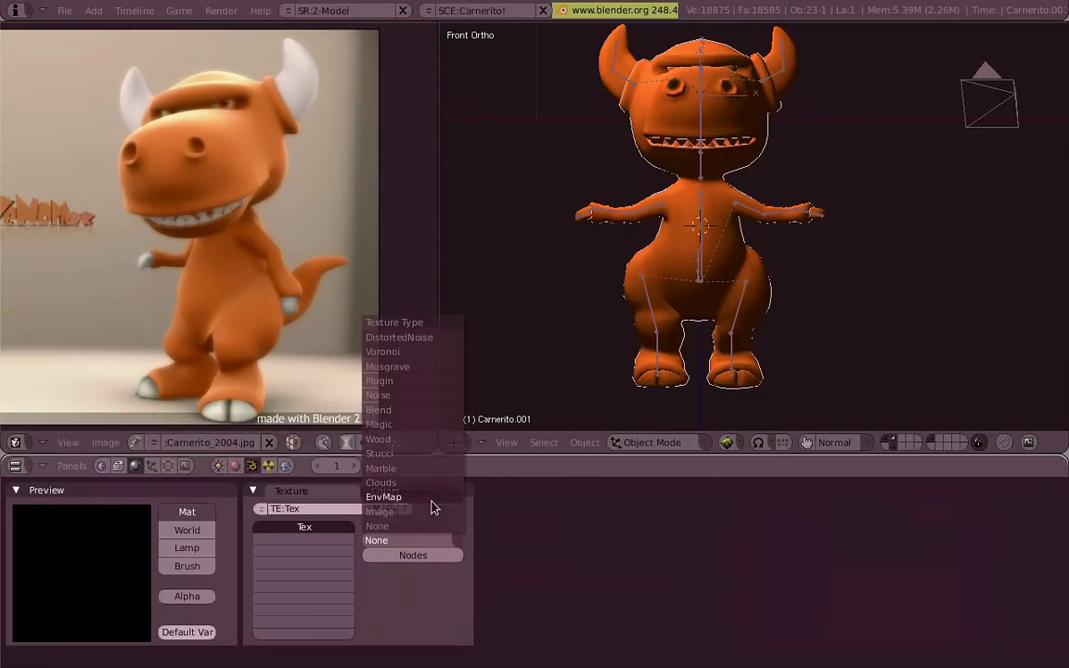
click(418, 421)
click(572, 535)
click(235, 466)
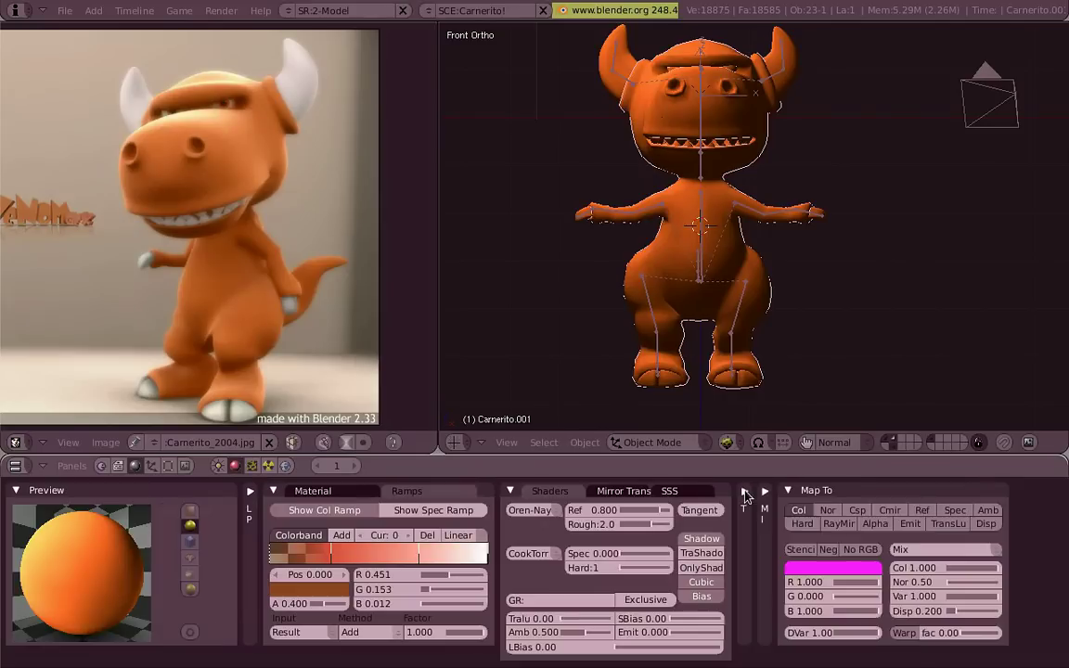
Adjust the texture's input mapping and set its mapping colour to white
click(927, 525)
click(782, 605)
click(768, 490)
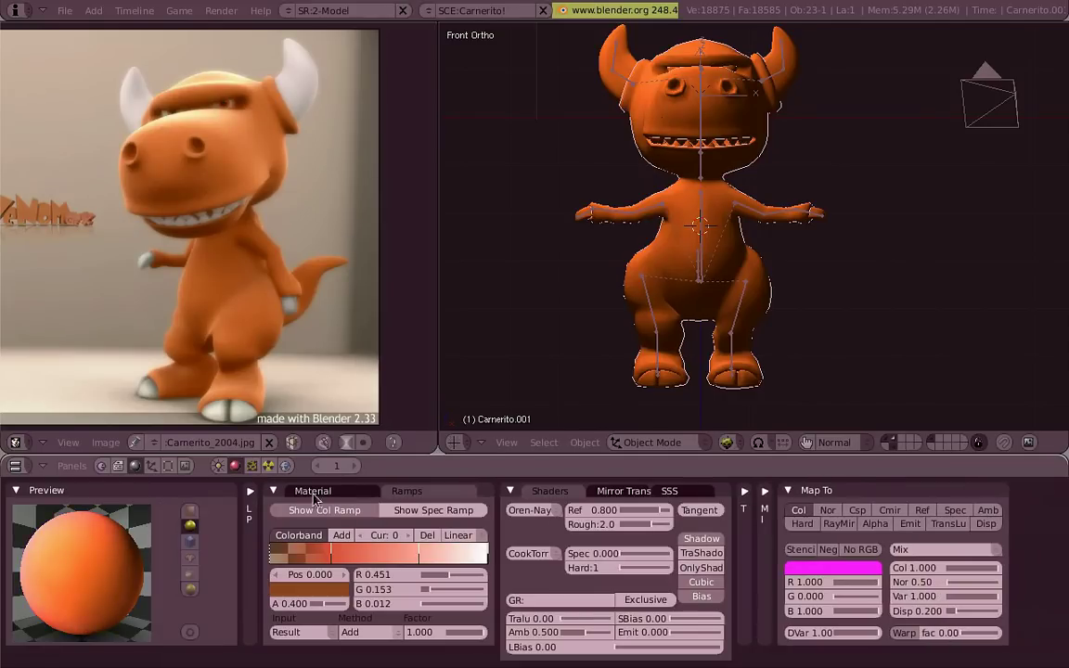
click(856, 568)
drag(740, 525, 761, 542)
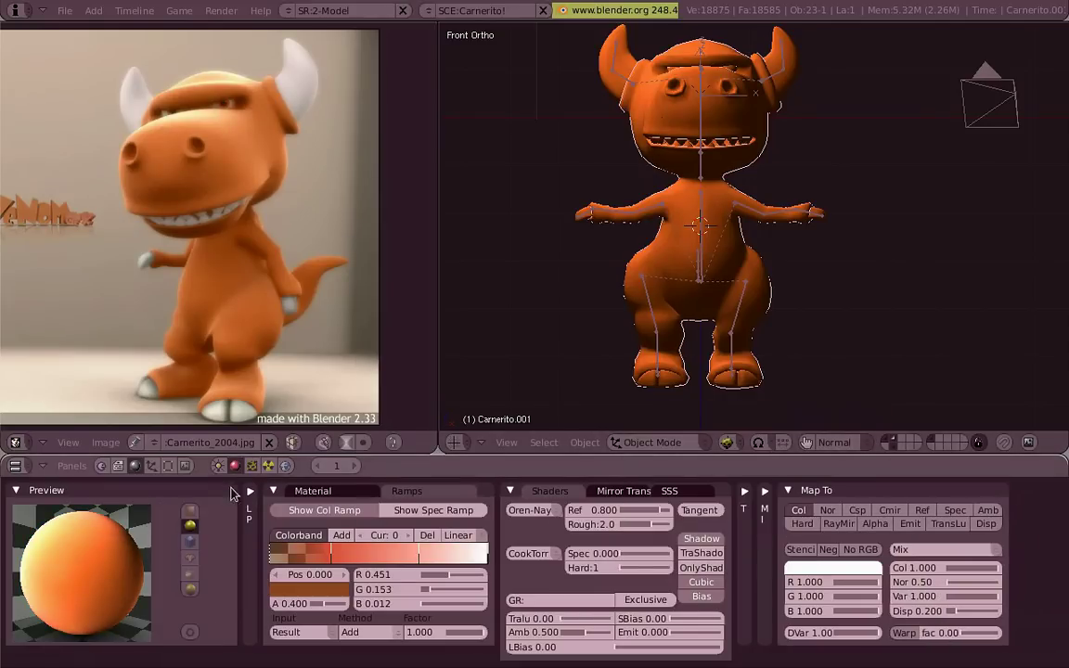
Change the texture type to Image and load radialblend.png from the textures folder
click(252, 466)
click(430, 541)
click(422, 511)
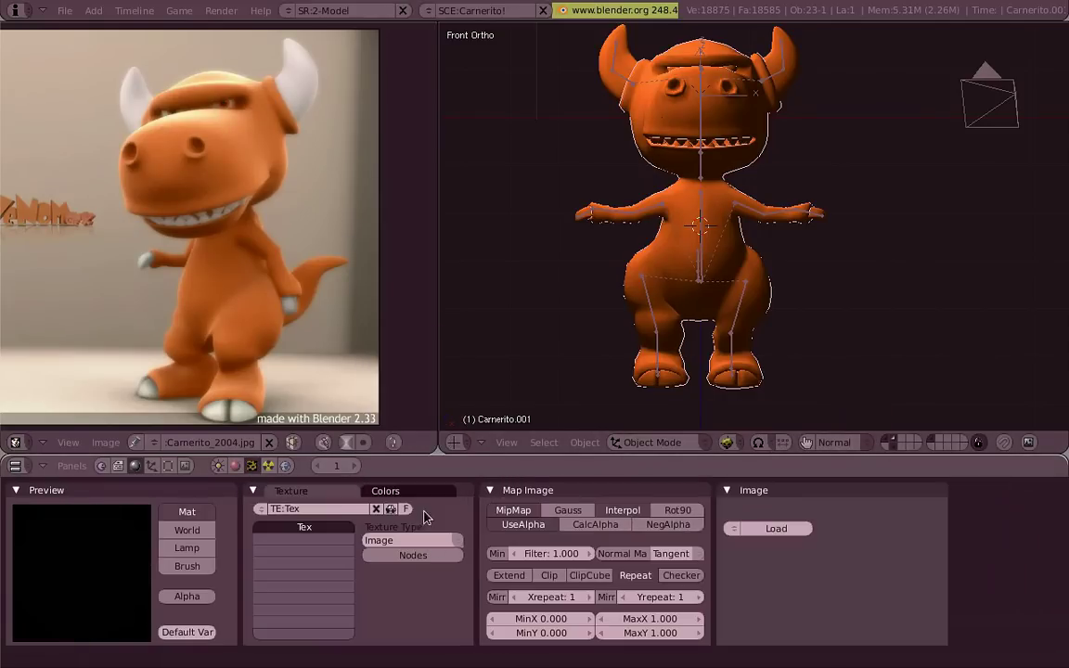
click(743, 526)
click(1016, 46)
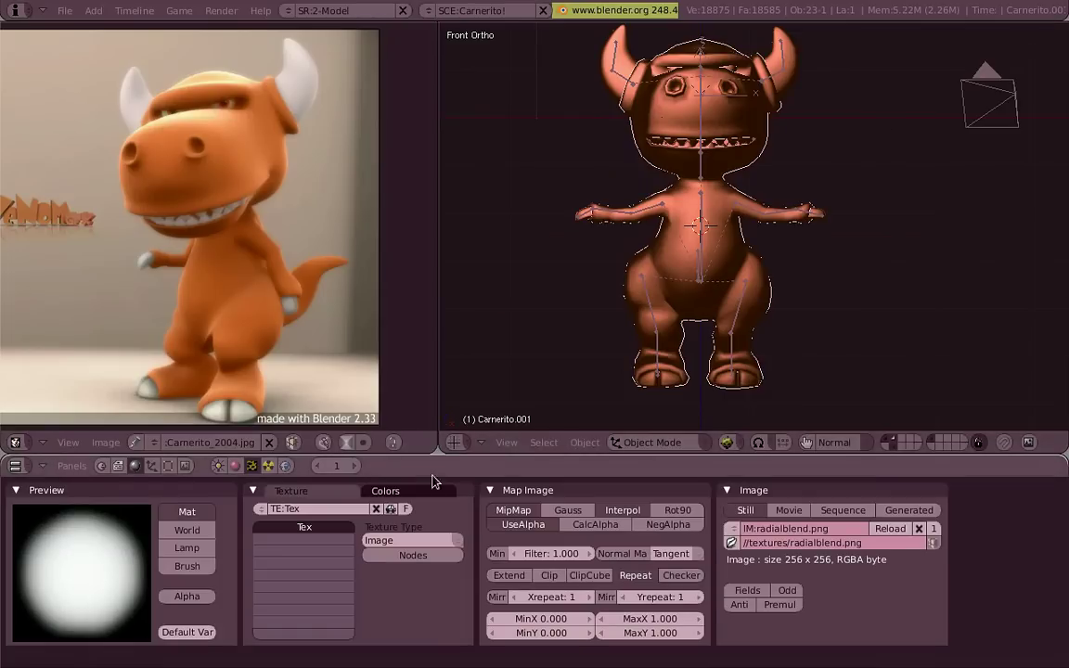
Map the radial blend texture to the material's colour with the Neg and No RGB options enabled
click(235, 466)
click(509, 490)
mouse_move(821, 267)
middle_down()
mouse_move(625, 262)
mouse_move(835, 276)
middle_up()
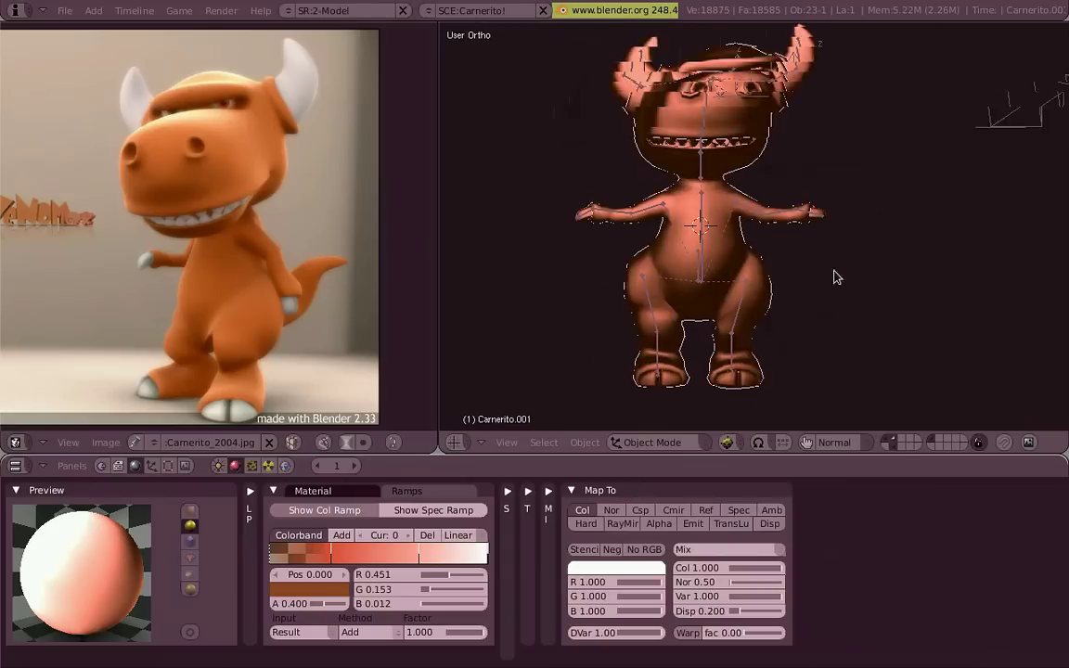
key(KP_1)
click(578, 509)
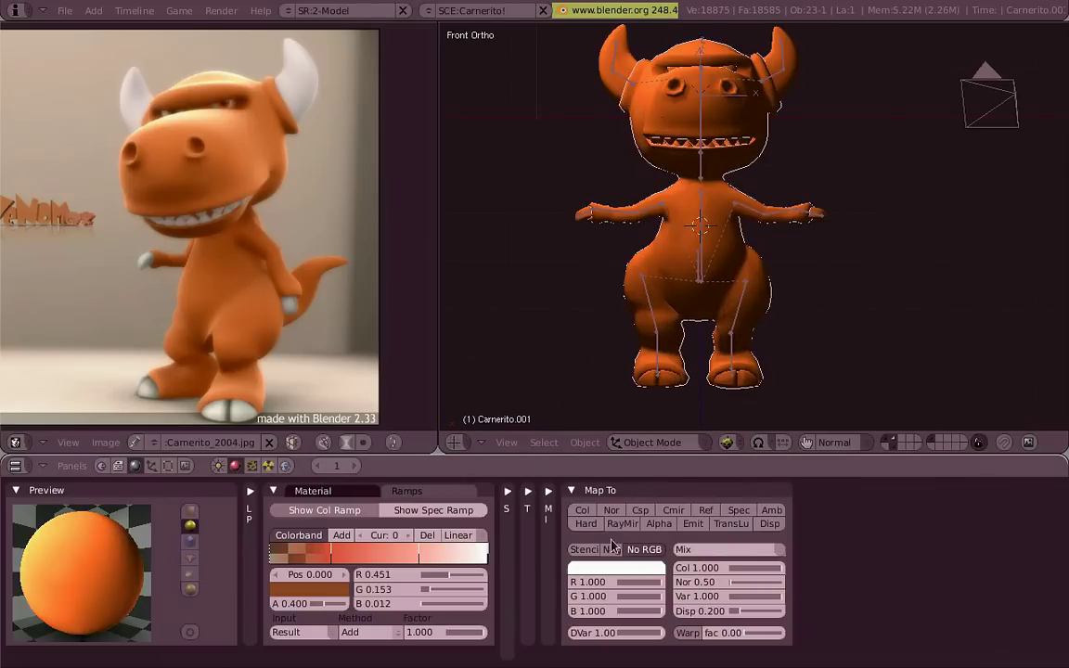
click(611, 547)
click(611, 551)
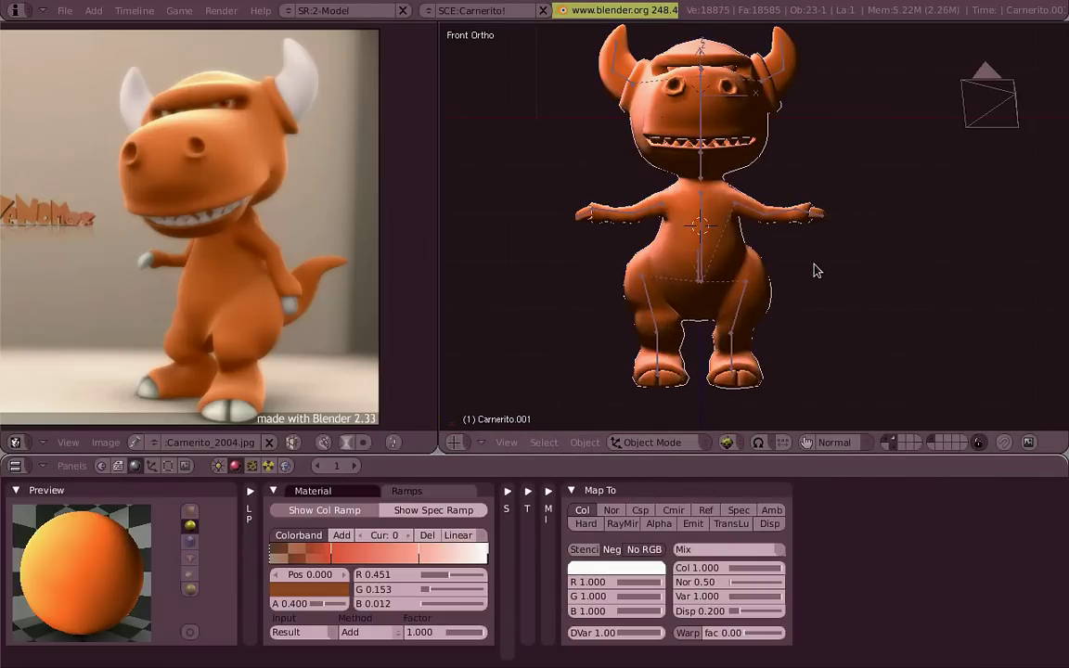
Inspect the textured body's rim shading from several angles and compare it with the reference image
middle_drag(813, 270, 770, 341)
key(KP_1)
key(KP_1)
scroll(759, 238, up, 4)
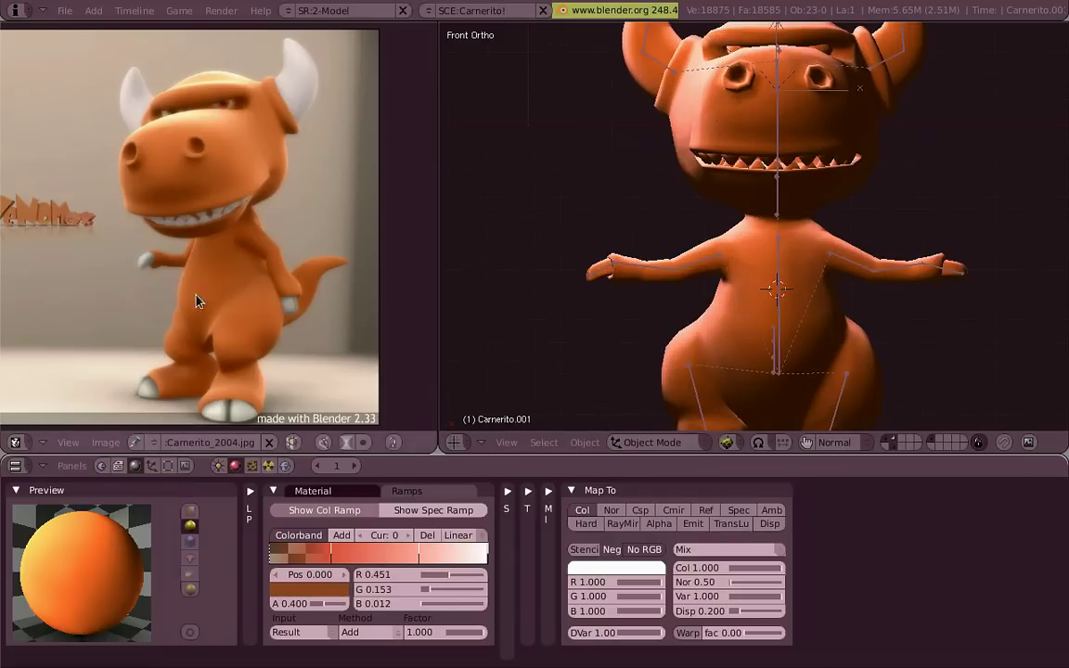
scroll(196, 300, up, 4)
scroll(399, 297, down, 4)
Preview the character in the game engine through the scene camera and exit the preview
right_click(799, 269)
key(KP_Decimal)
middle_drag(814, 262, 668, 269)
key(KP_0)
key(p)
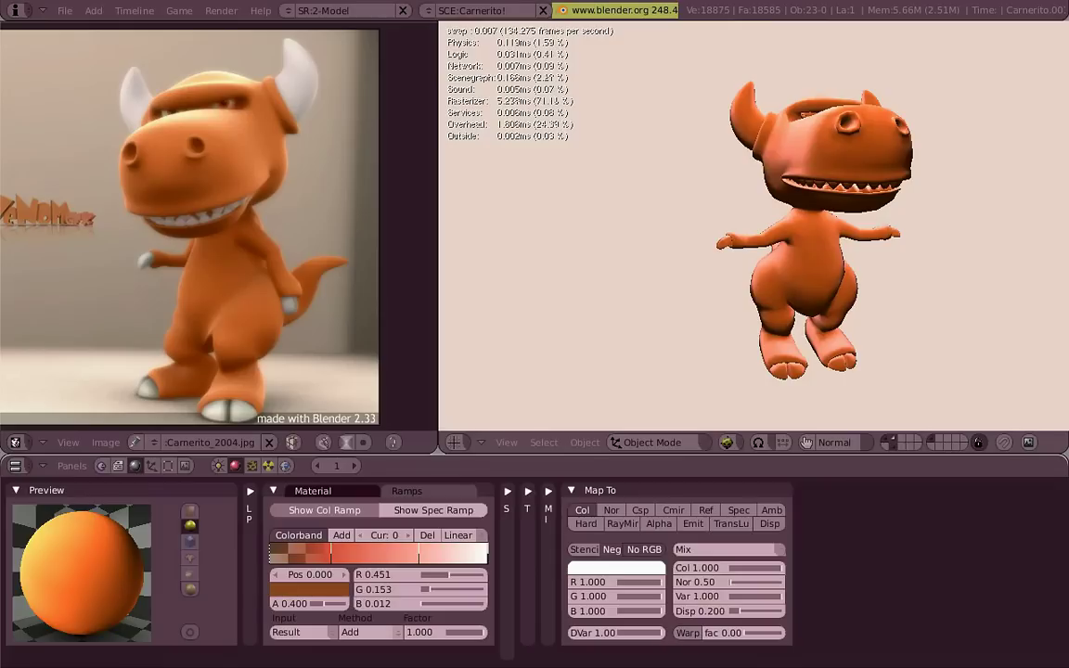
key(Escape)
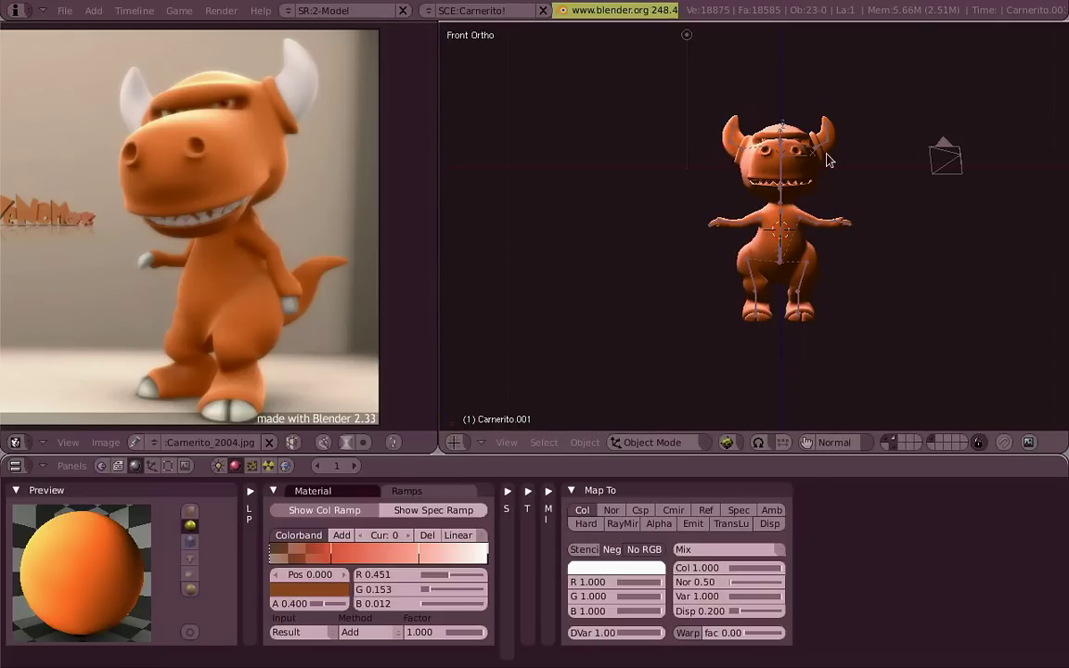
Select the armature and give it an Always sensor, an AND controller and a Simple motion actuator
scroll(756, 337, up, 4)
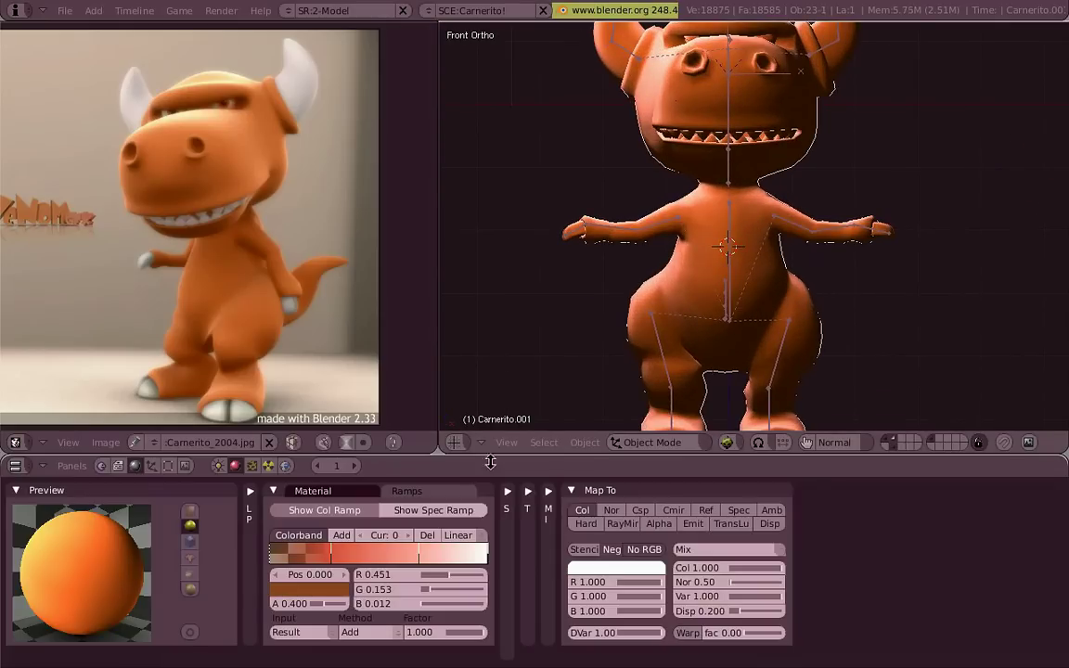
right_click(779, 362)
scroll(747, 375, down, 3)
middle_drag(738, 320, 702, 281)
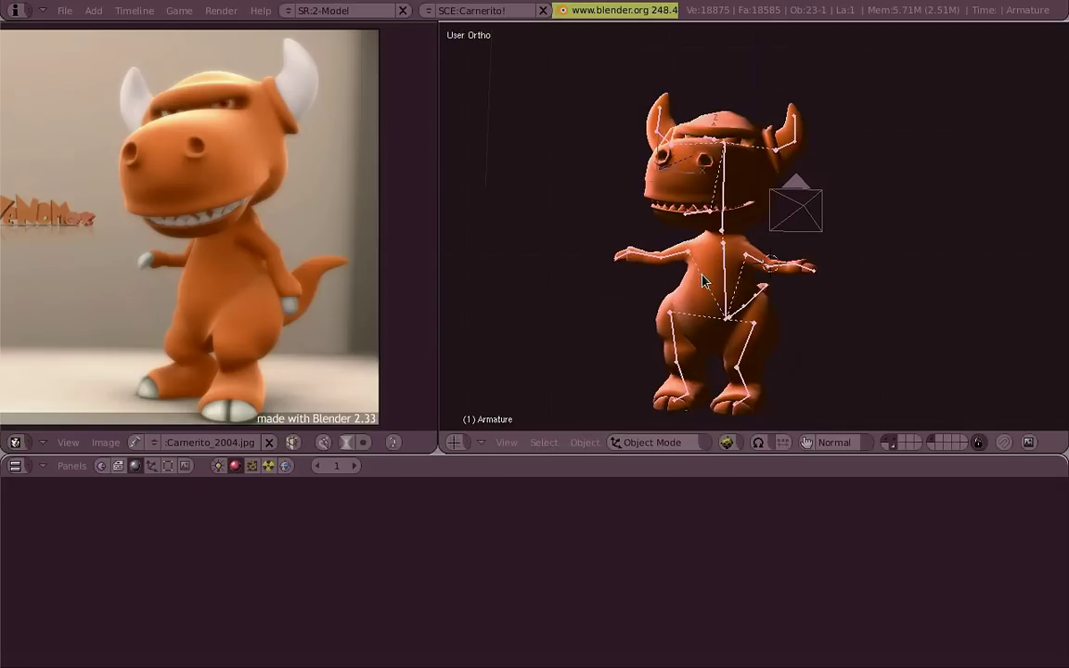
click(102, 464)
click(449, 514)
click(968, 515)
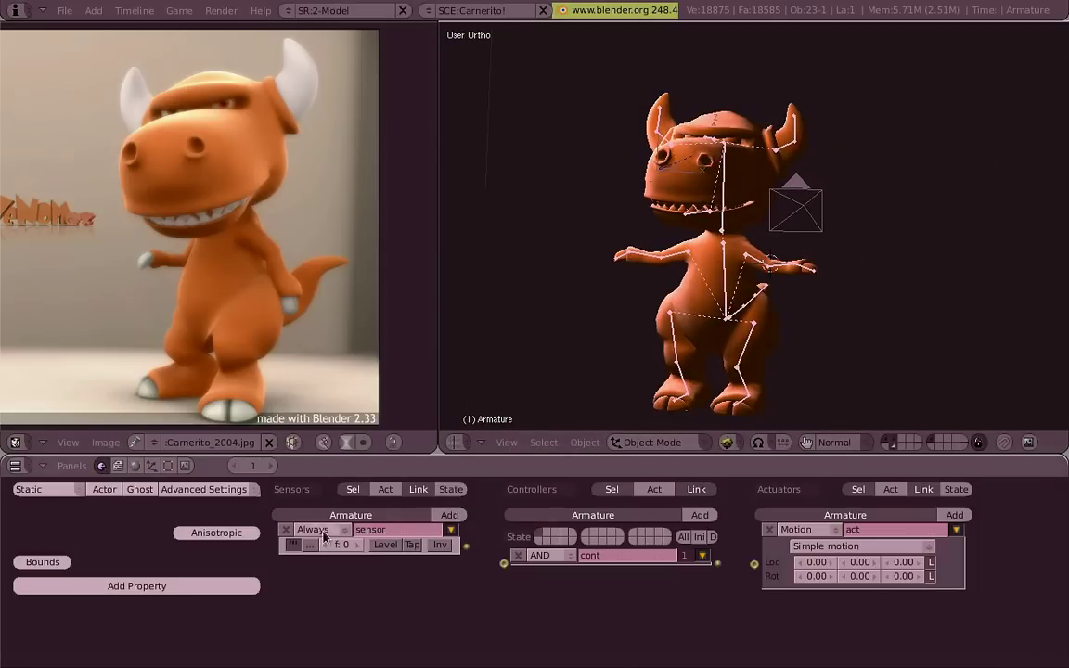
Link the armature's sensor, controller and actuator, and show the rotation manipulator to check its axes
middle_drag(779, 287, 696, 289)
key(ctrl+space)
click(741, 291)
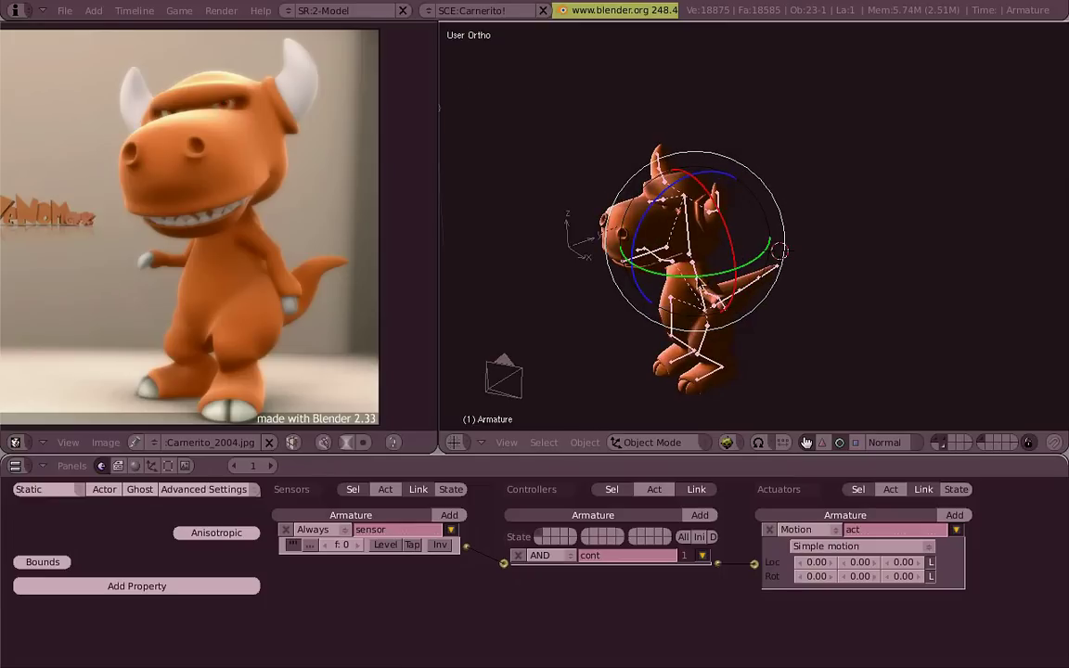
Set the motion actuator's Y rotation to 0.01 and run the game preview from the camera view
click(853, 576)
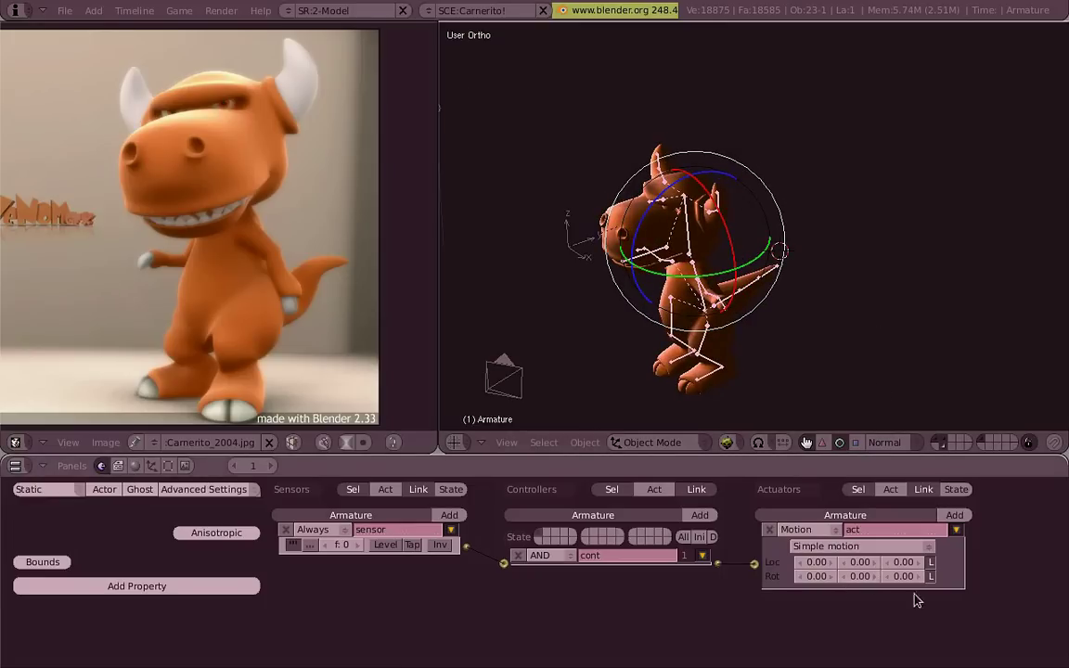
key(Return)
key(KP_0)
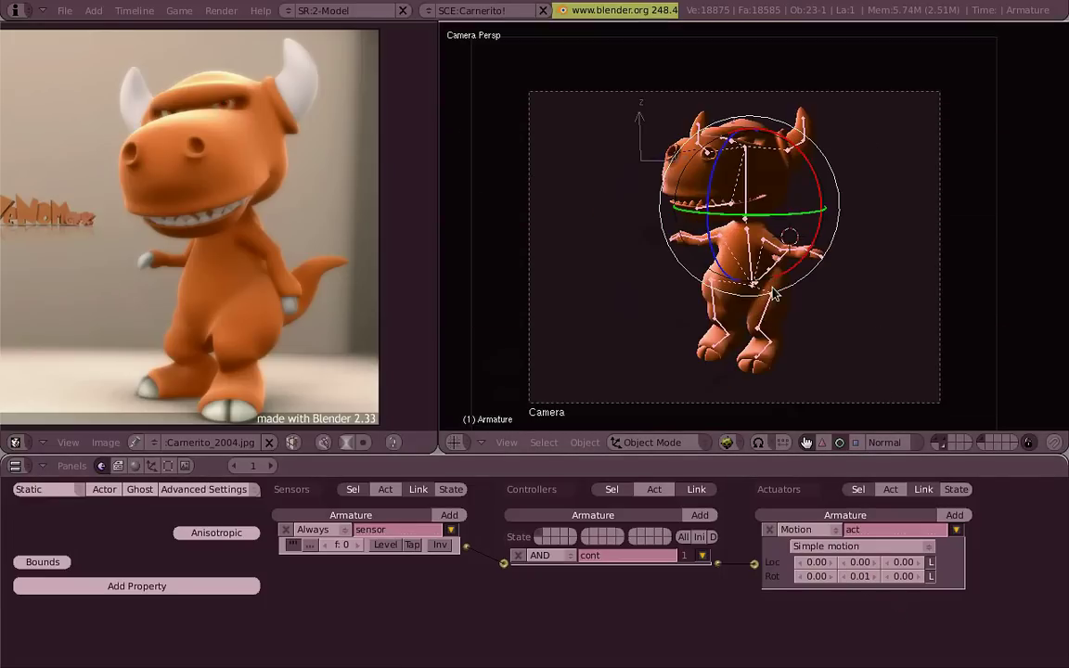
key(p)
key(Escape)
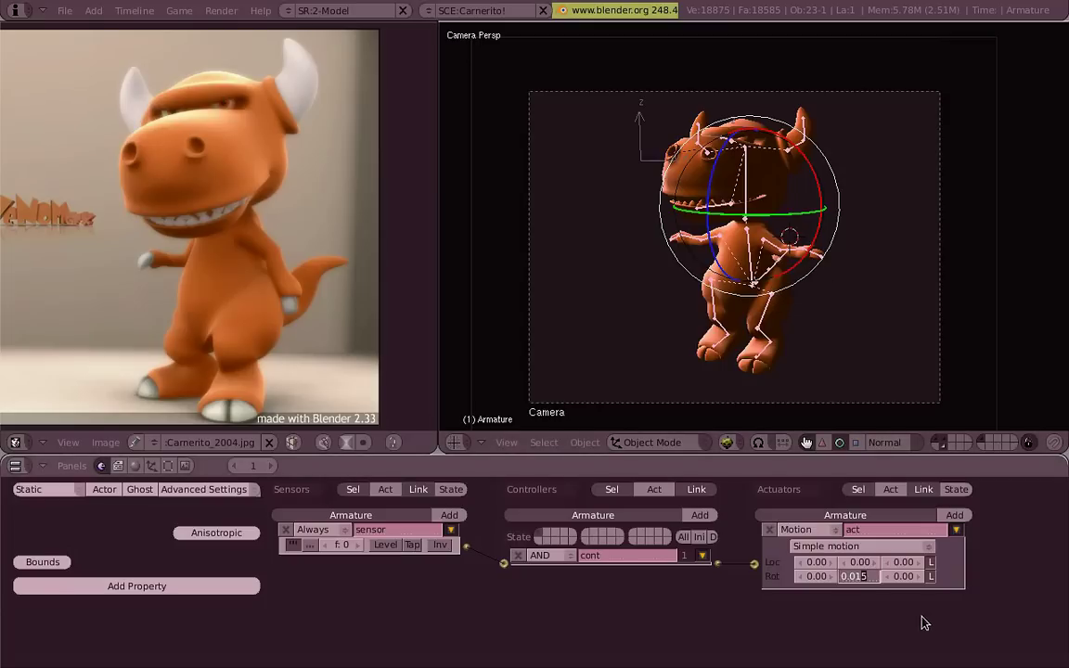
Set the motion actuator's Y rotation to 0.015 and run the game preview again
key(Return)
key(p)
key(Escape)
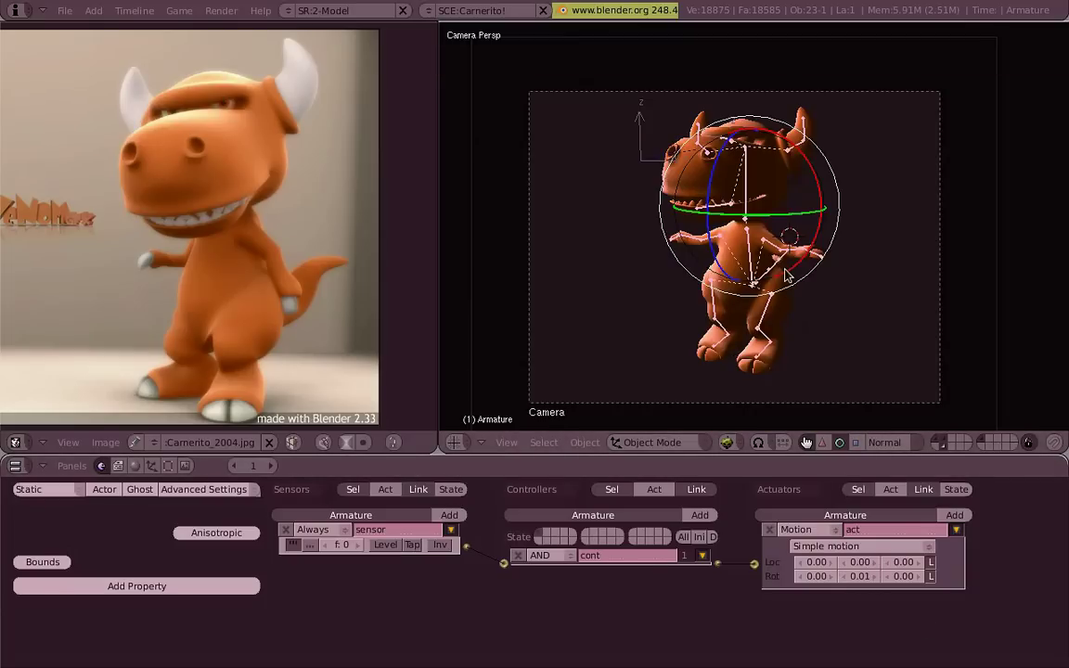
Select the character's body mesh and turn off the transform manipulator
right_click(784, 273)
key(ctrl+space)
click(768, 257)
Set the blend mode of the body material's texture to Add and run the game preview with nothing selected
click(136, 466)
click(721, 549)
click(719, 523)
key(a)
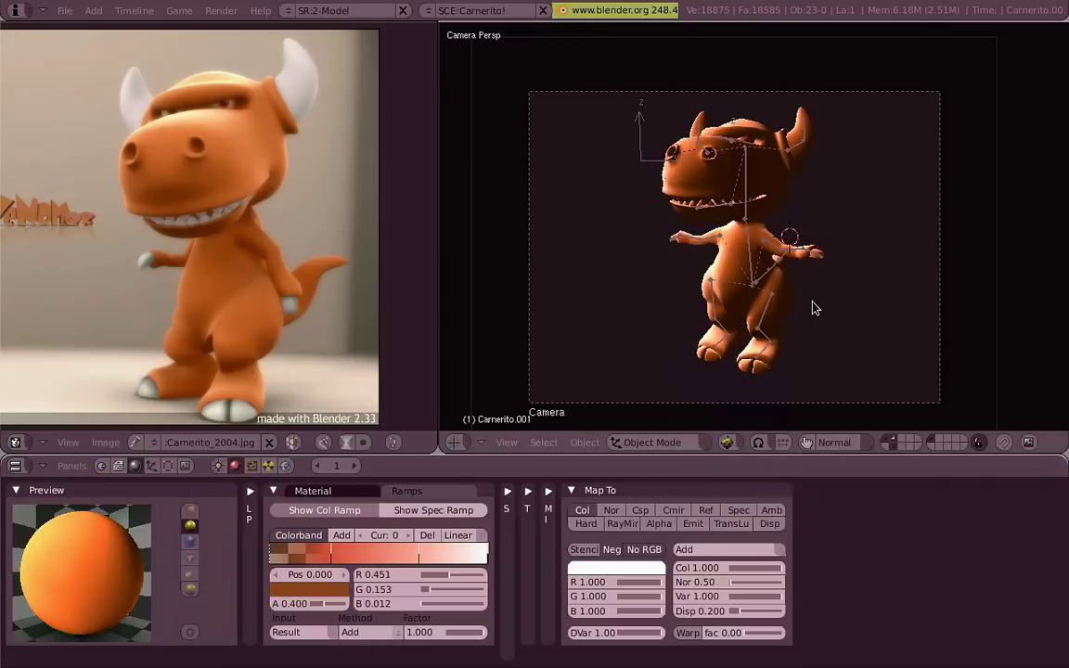
key(p)
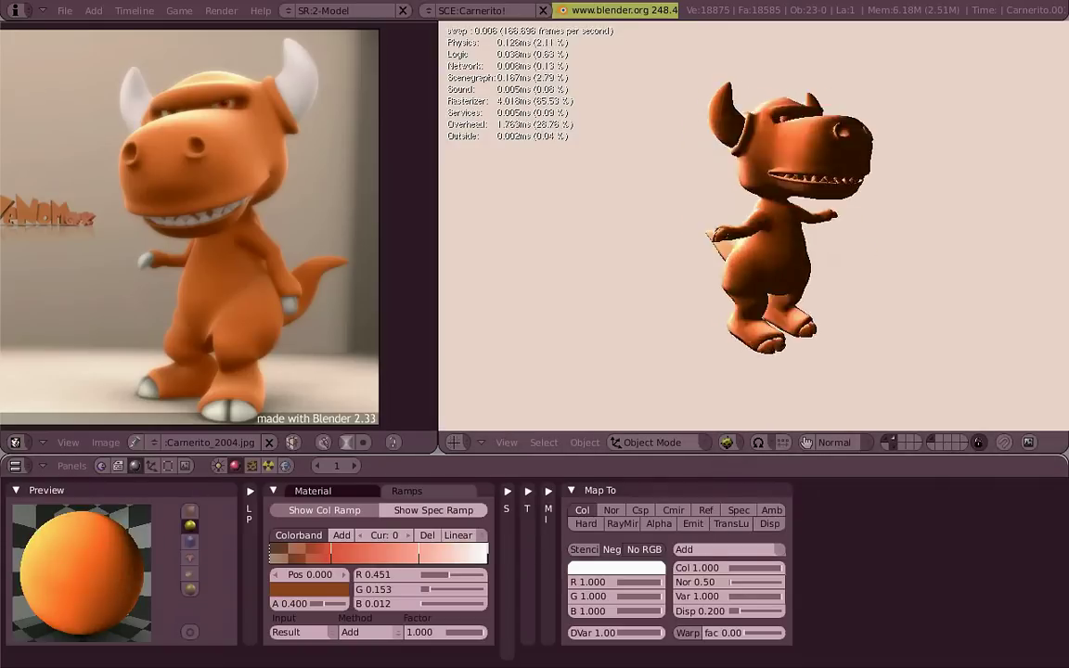
key(Escape)
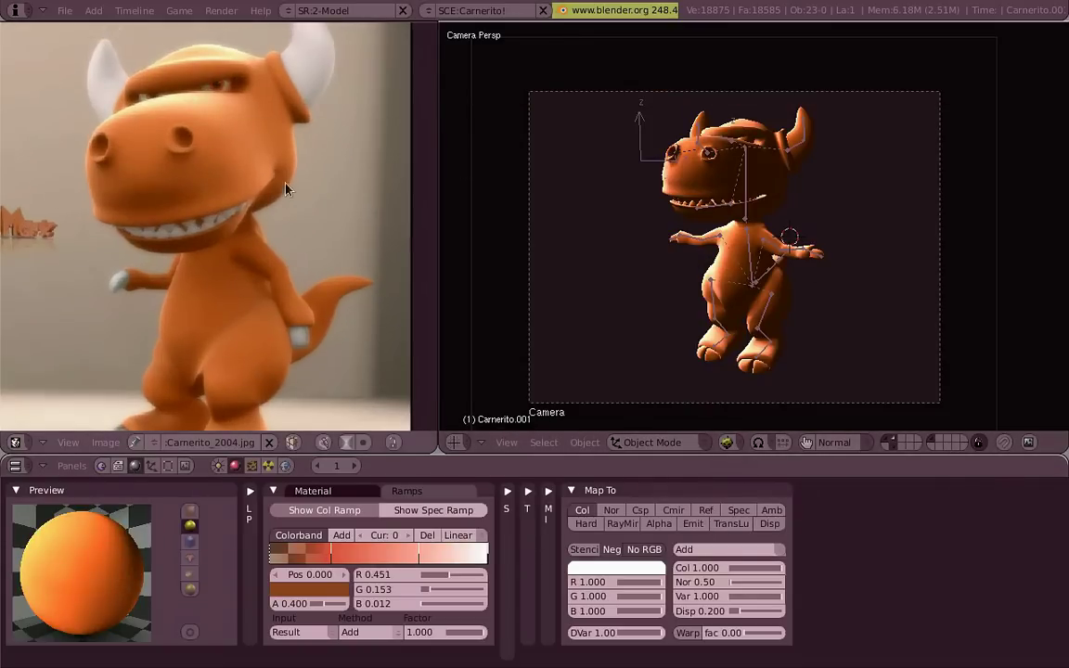
Set the body material's Emit value to 0.100 in its shader settings and run the game preview
scroll(807, 198, down, 2)
scroll(745, 221, up, 2)
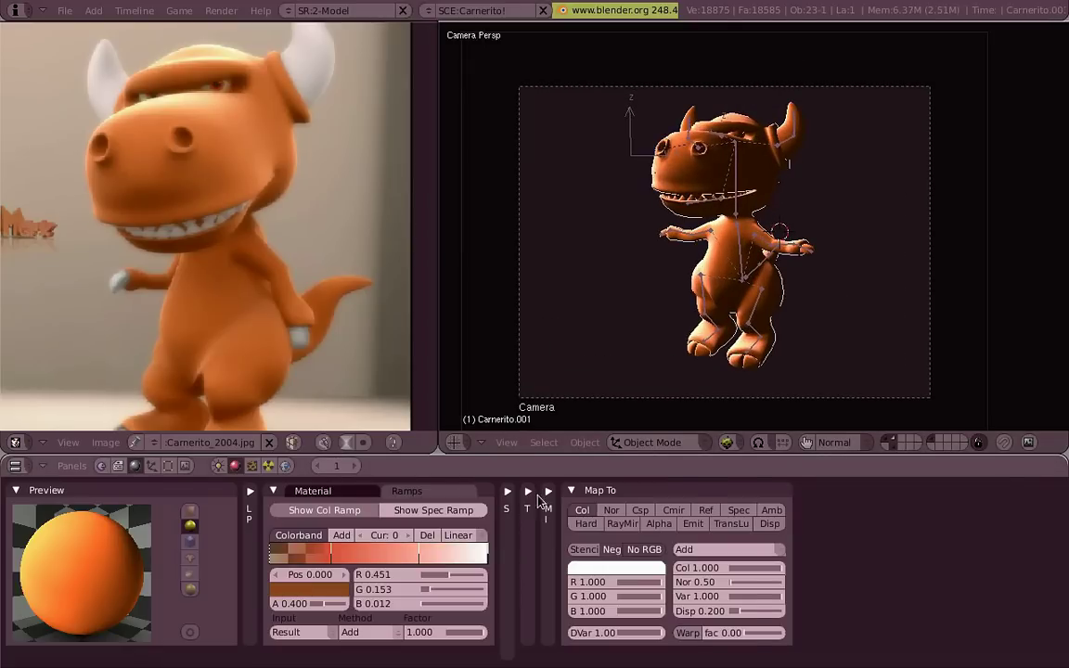
click(507, 491)
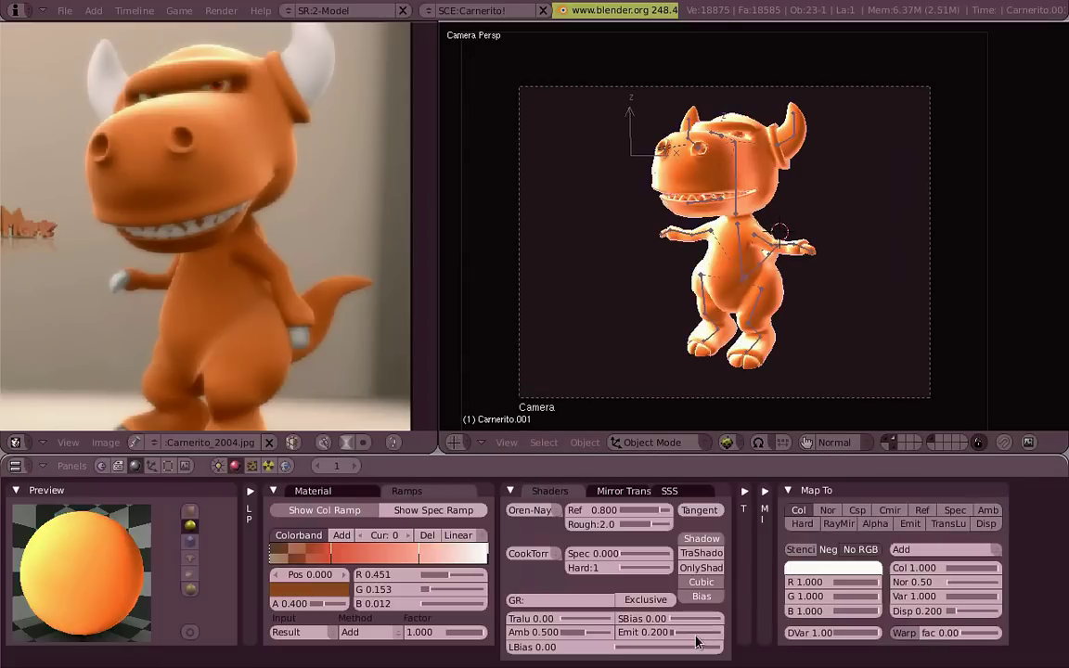
key(p)
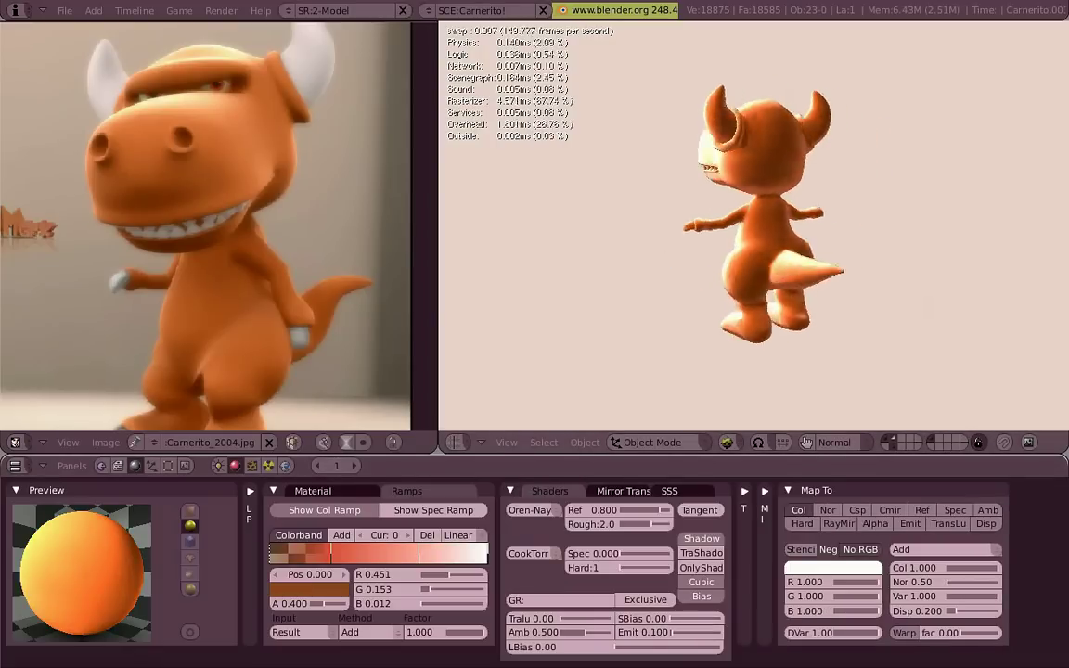